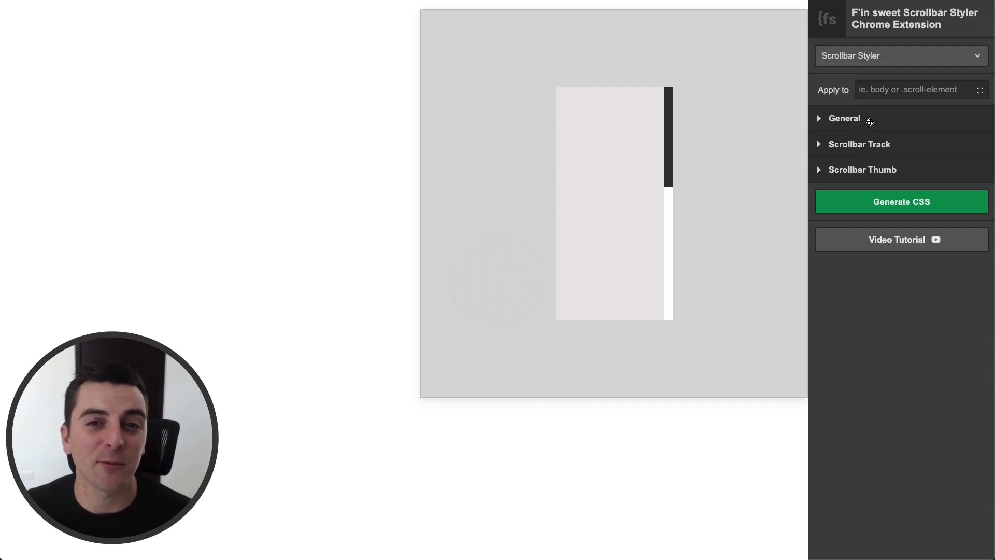
# Expand the General, Scrollbar Track and Scrollbar Thumb settings sections and scroll down the panel
pyautogui.click(869, 121)
pyautogui.click(859, 120)
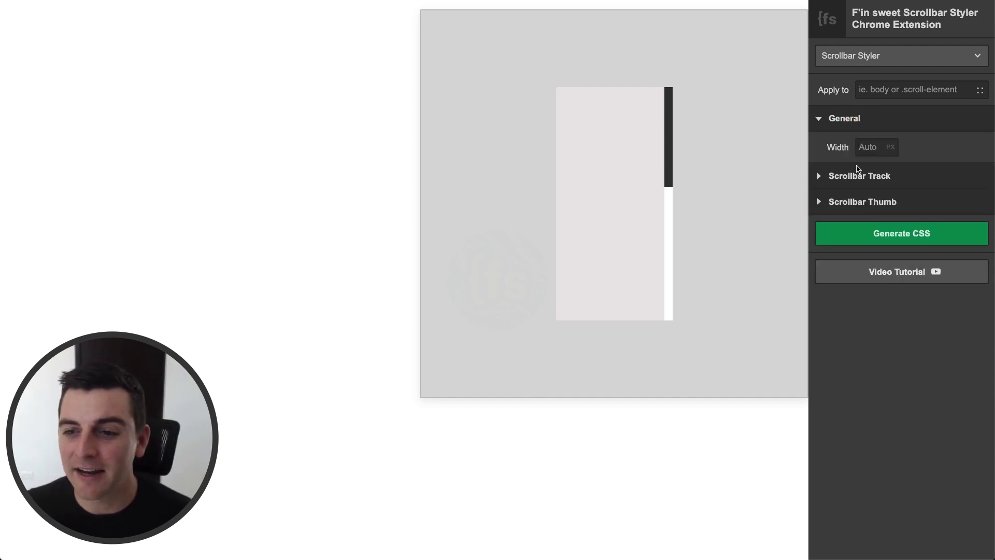
pyautogui.click(855, 177)
pyautogui.click(854, 345)
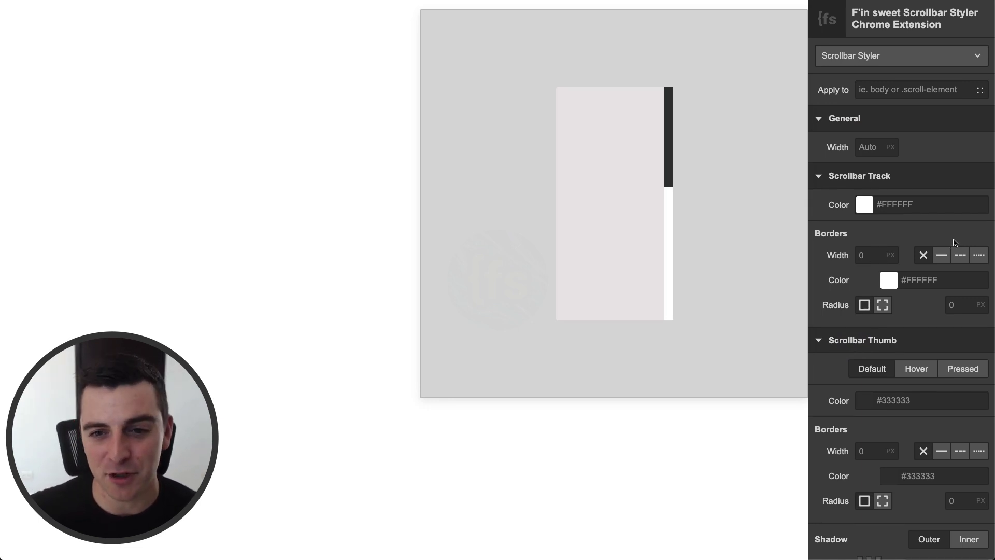
pyautogui.scroll(-5, 583, 138)
pyautogui.scroll(5, 582, 137)
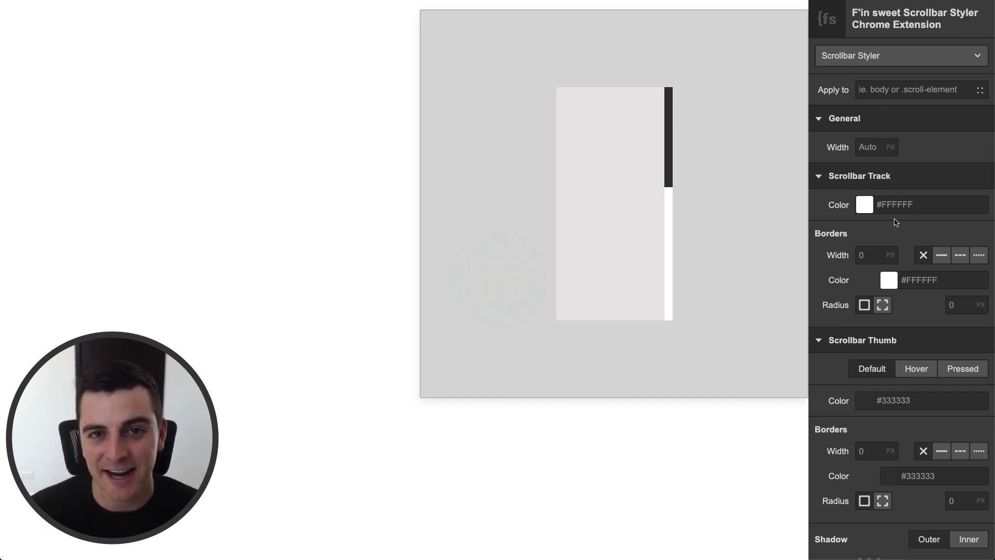
pyautogui.scroll(-5, 897, 222)
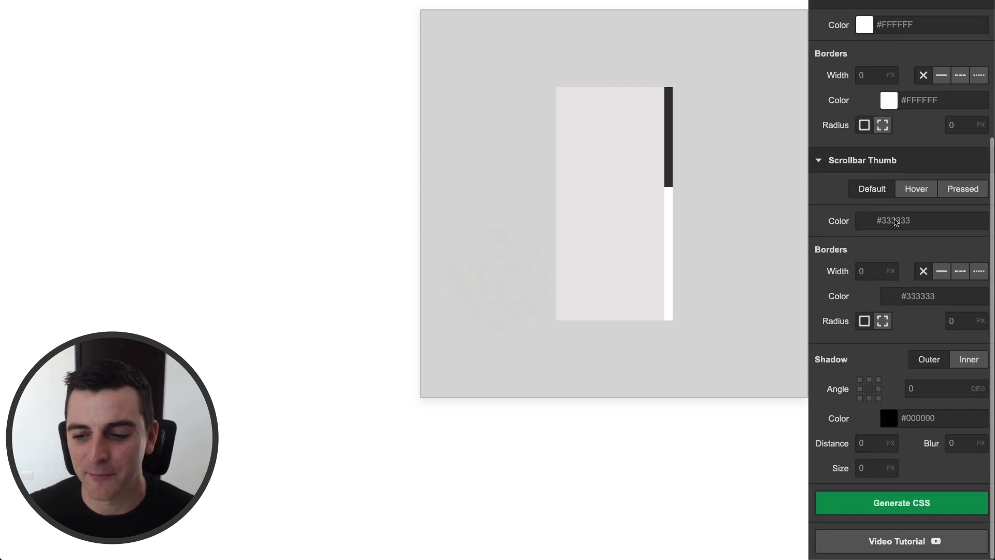
# Generate the default width:auto scrollbar CSS, copy it and close the code popup
pyautogui.click(888, 508)
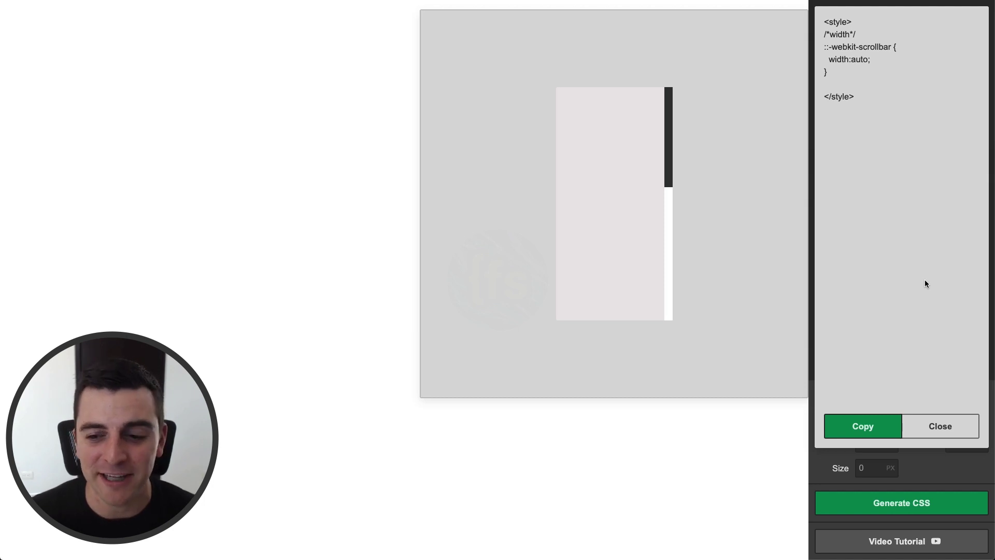
pyautogui.click(874, 424)
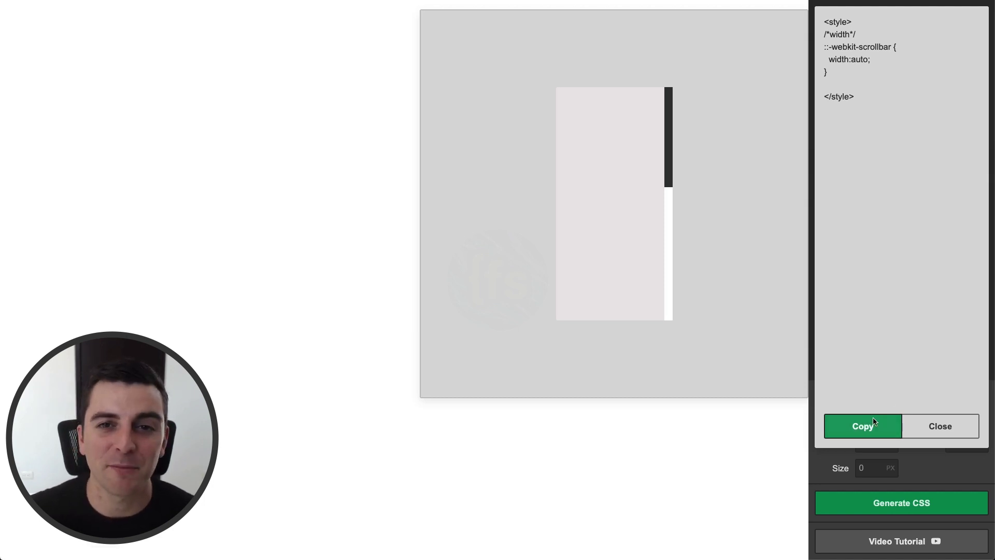
pyautogui.click(921, 433)
pyautogui.scroll(4, 909, 465)
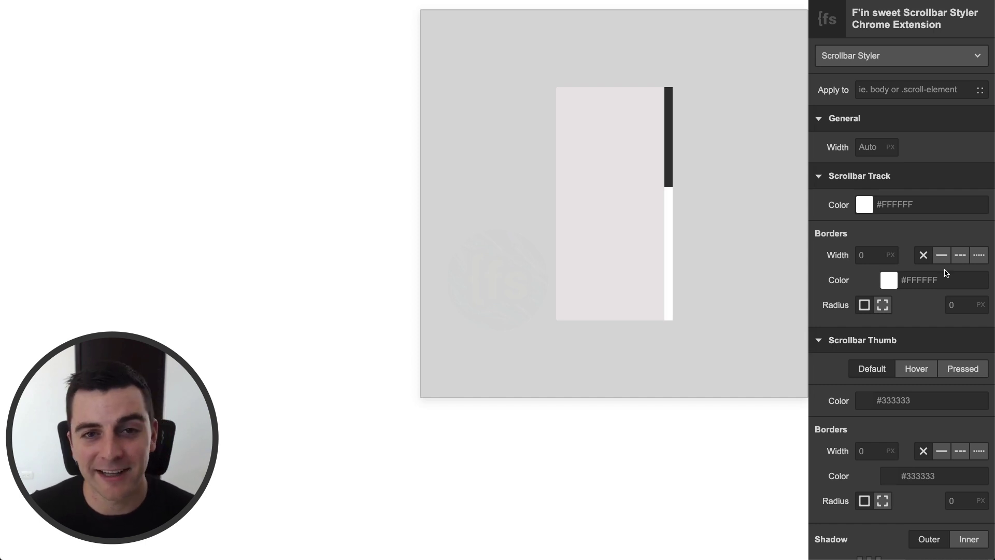
pyautogui.click(895, 94)
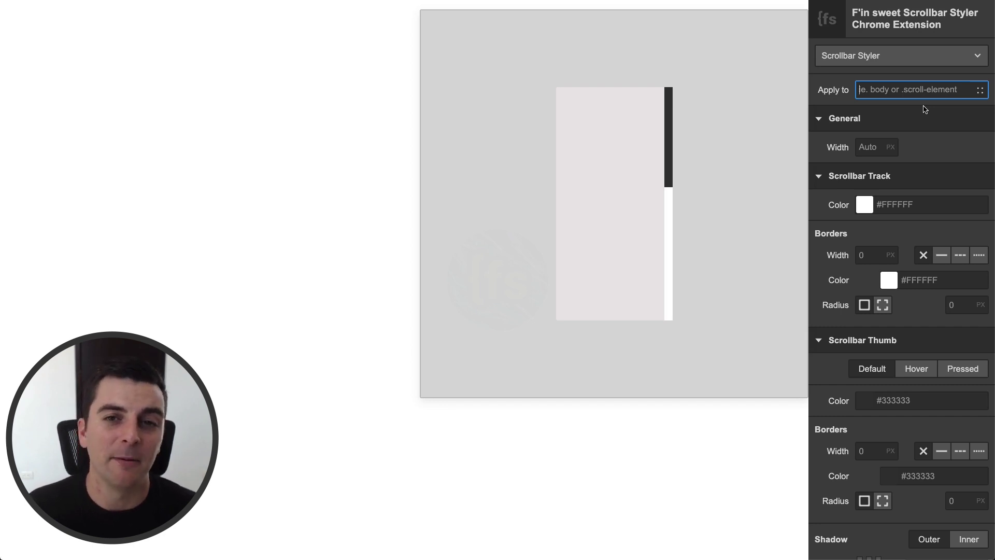
pyautogui.scroll(-5, 925, 109)
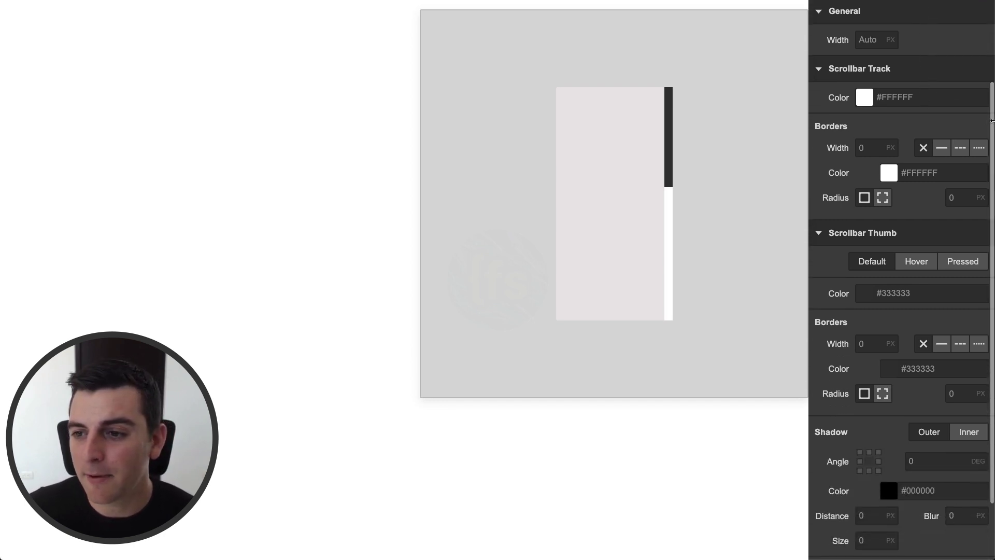
pyautogui.moveTo(988, 121); pyautogui.dragTo(985, 35)
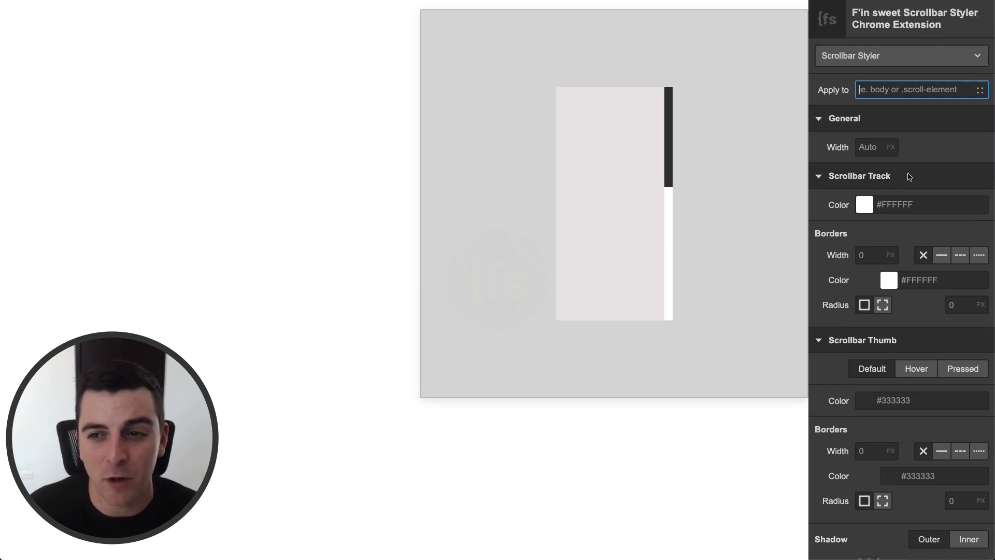
pyautogui.click(842, 89)
pyautogui.scroll(-4, 853, 104)
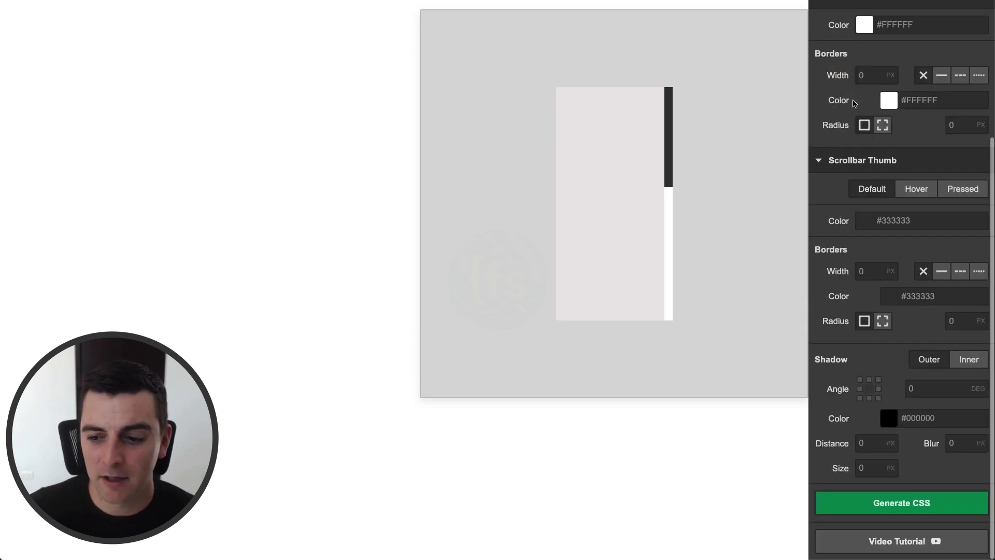
pyautogui.click(848, 500)
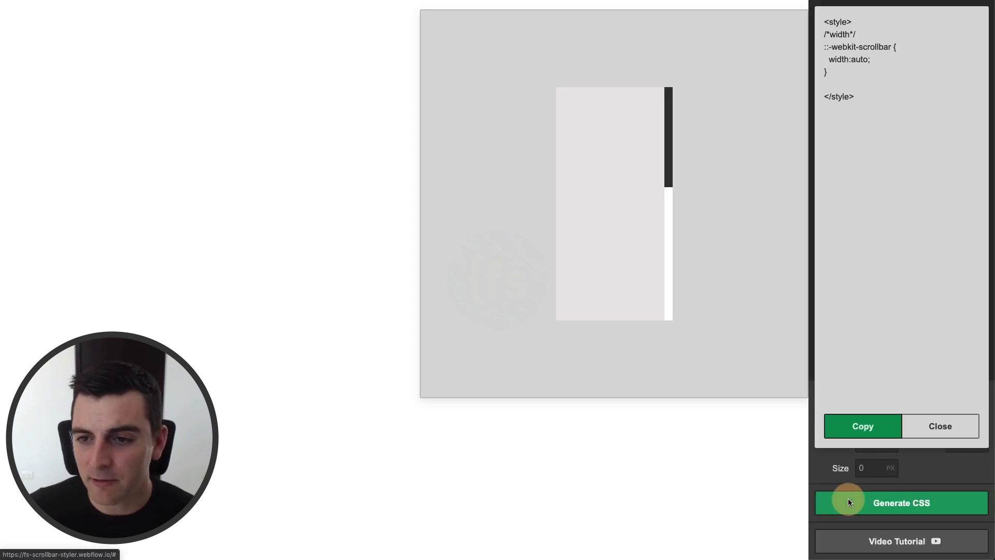
pyautogui.click(826, 46)
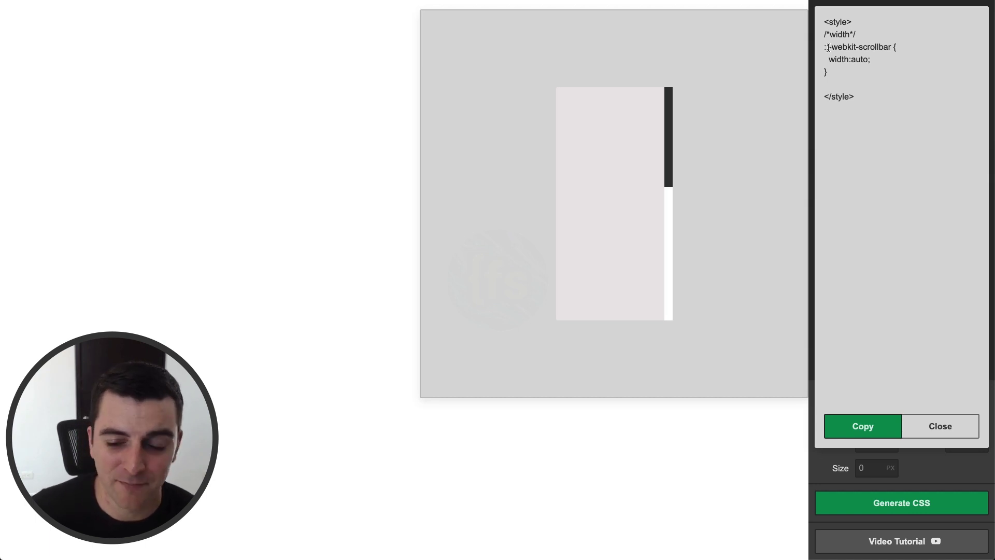
pyautogui.click(939, 426)
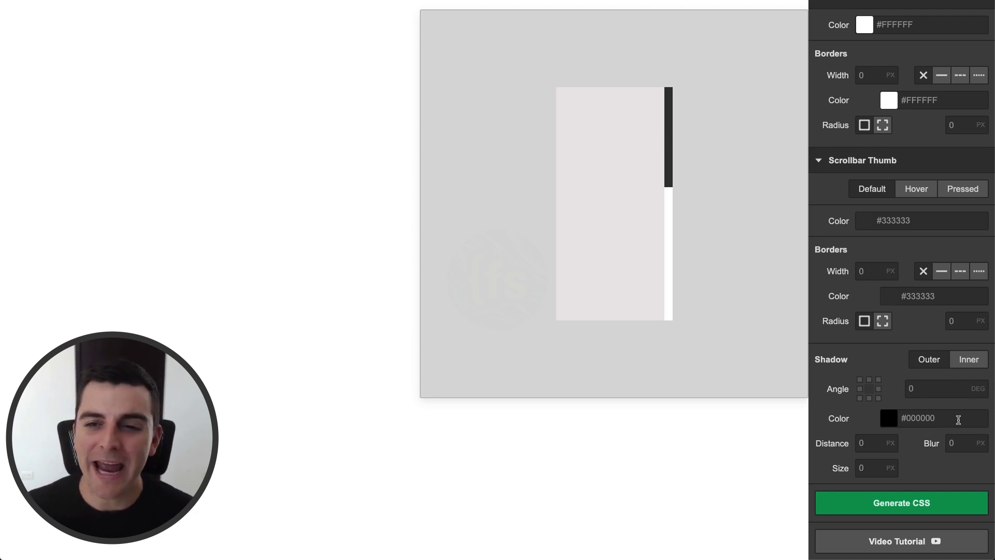
pyautogui.scroll(5, 987, 397)
# Apply the scrollbar styles to 'body' and generate CSS showing body::-webkit-scrollbar
pyautogui.click(918, 90)
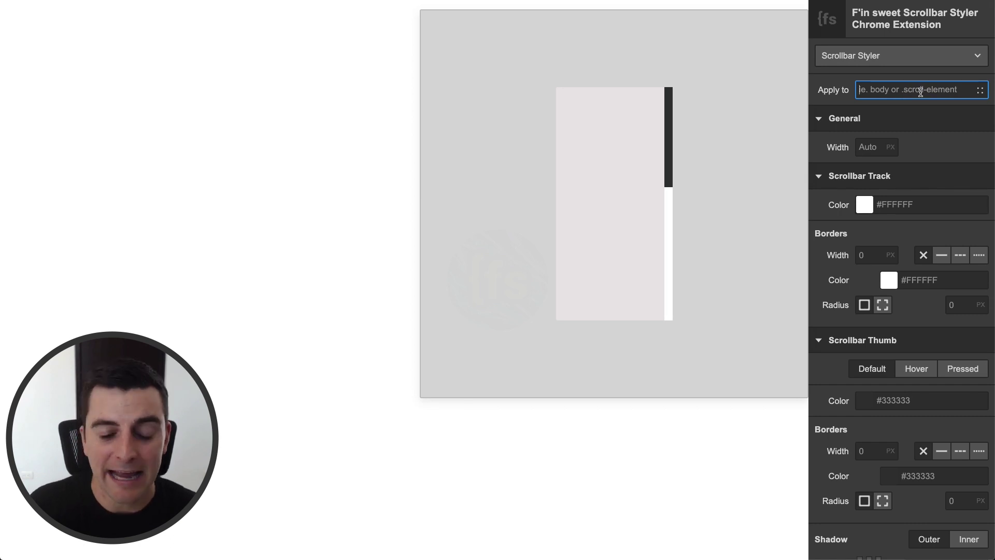
pyautogui.write('body')
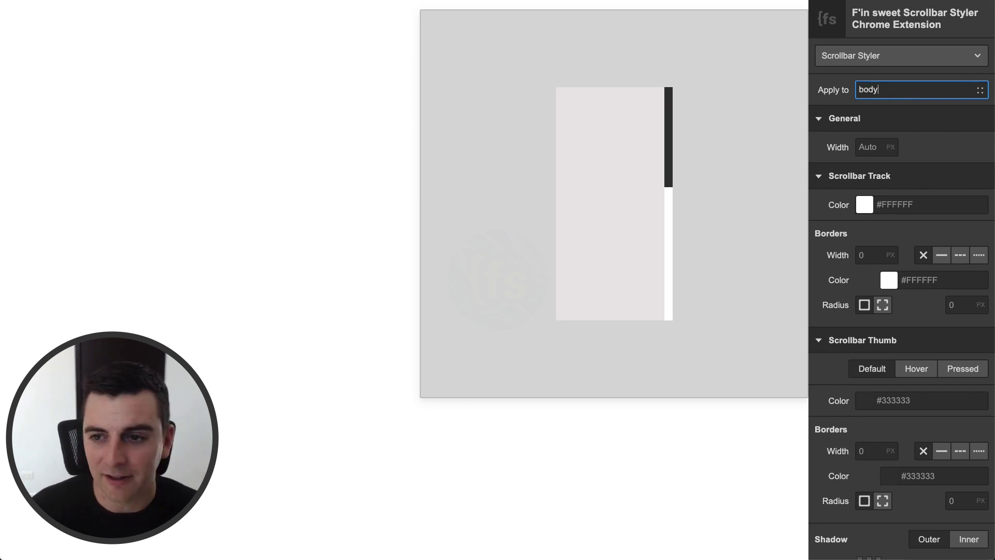
pyautogui.scroll(-4, 881, 311)
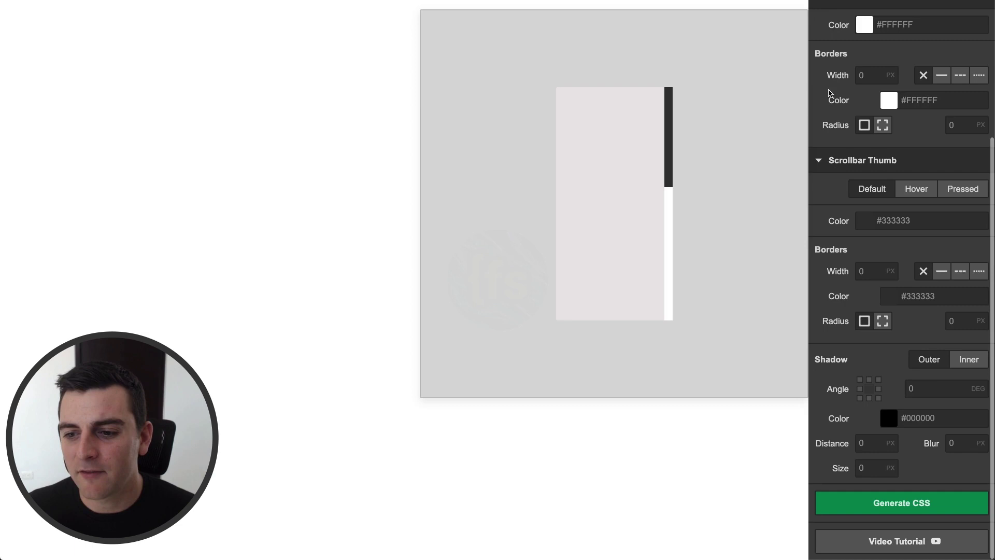
pyautogui.click(856, 501)
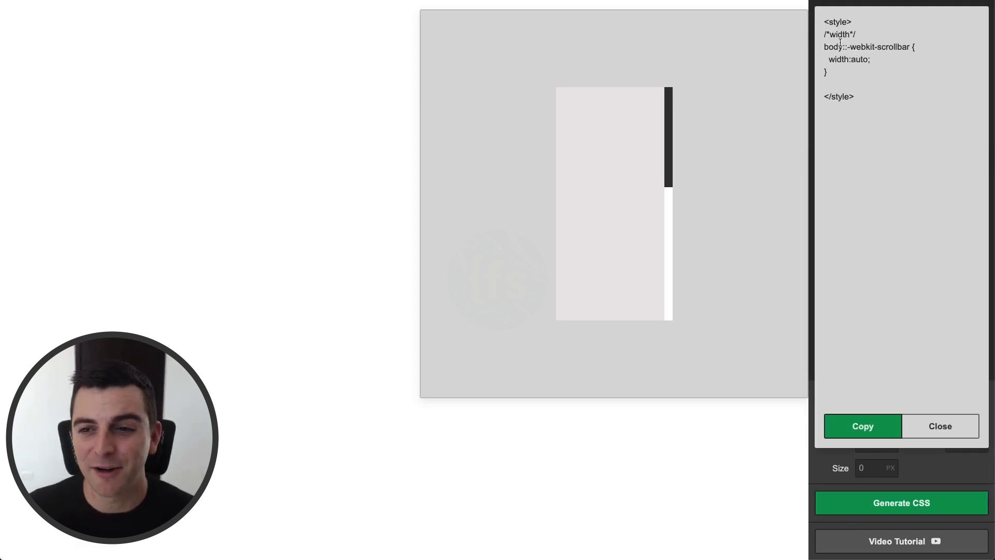
pyautogui.moveTo(843, 47); pyautogui.dragTo(824, 48)
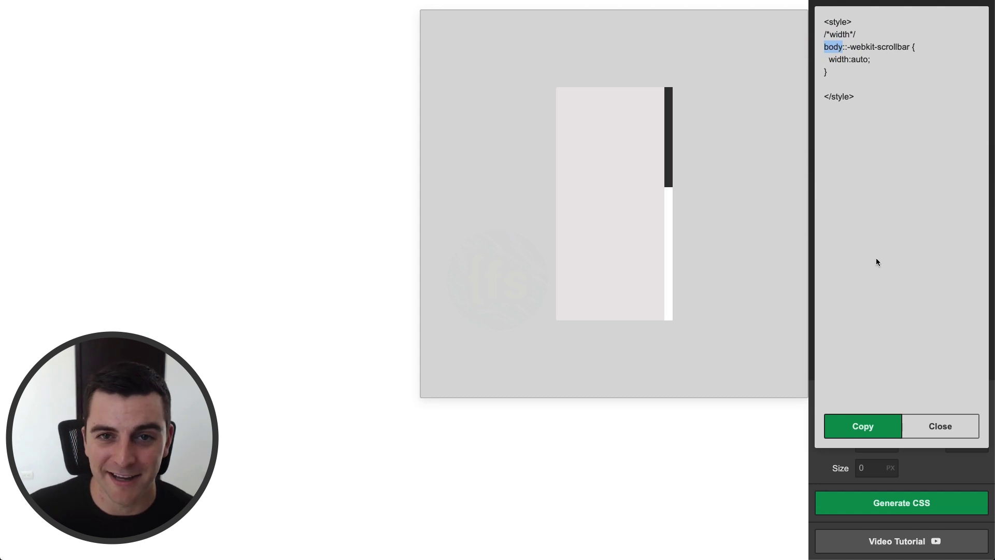
pyautogui.click(938, 426)
pyautogui.scroll(4, 892, 310)
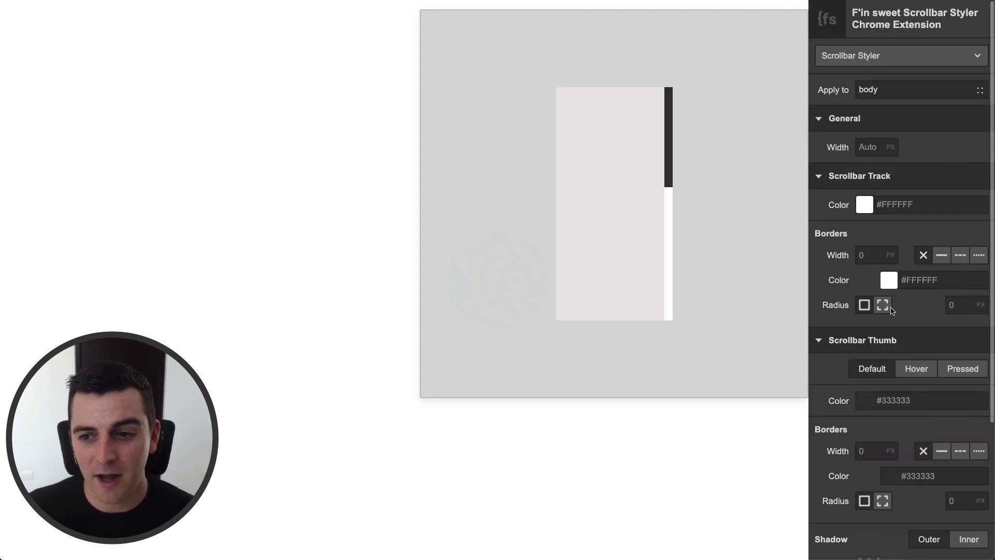
# Set the general scrollbar width to 30 px
pyautogui.click(866, 147)
pyautogui.write('30')
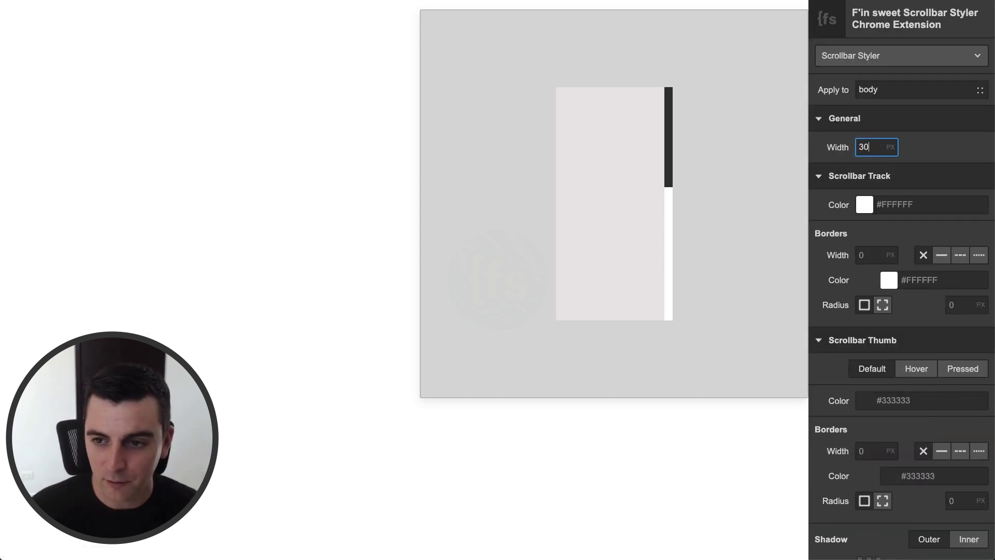
pyautogui.press('Return')
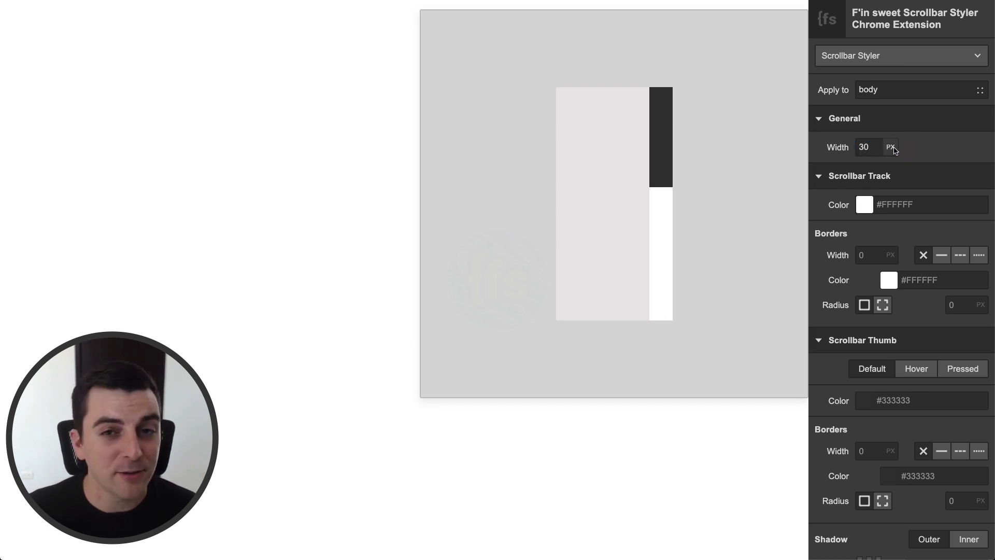
# Color the scrollbar track blue, rgba(48, 118, 242, 1)
pyautogui.click(864, 204)
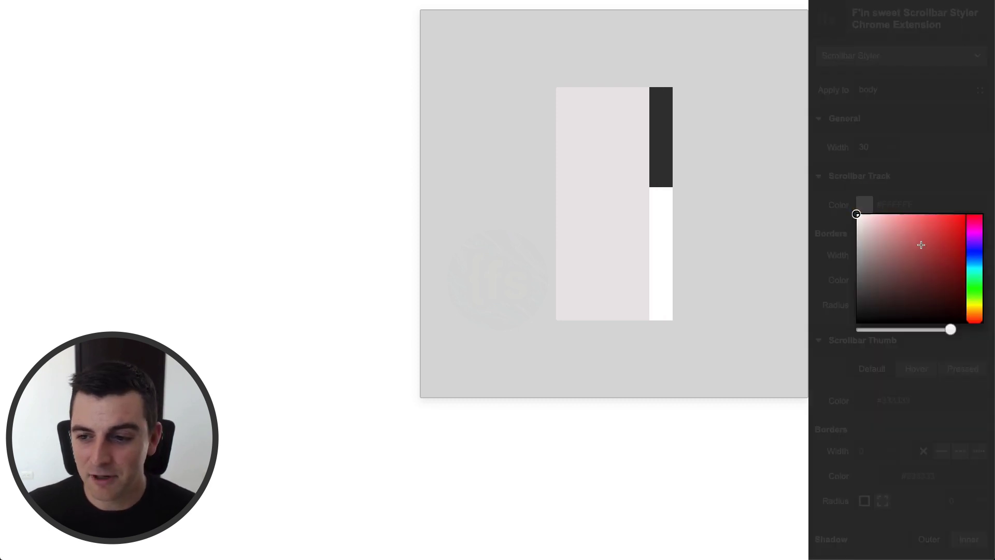
pyautogui.click(970, 258)
pyautogui.moveTo(957, 235); pyautogui.dragTo(942, 216)
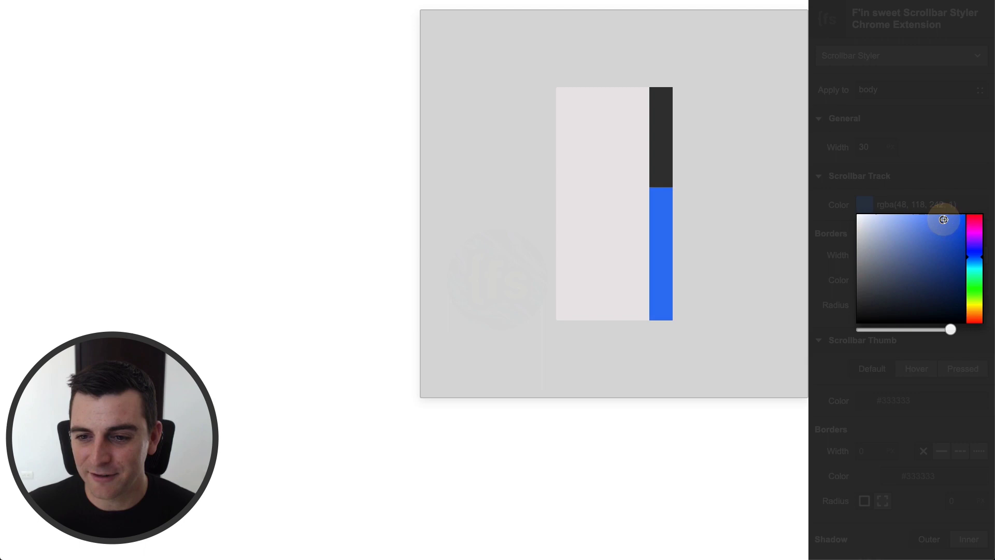
pyautogui.click(942, 204)
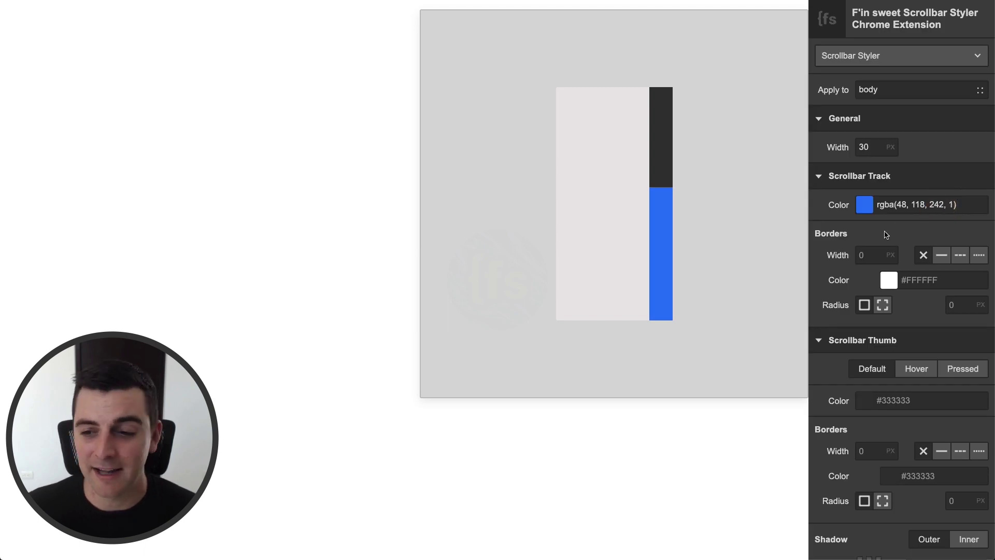
pyautogui.scroll(-1, 887, 235)
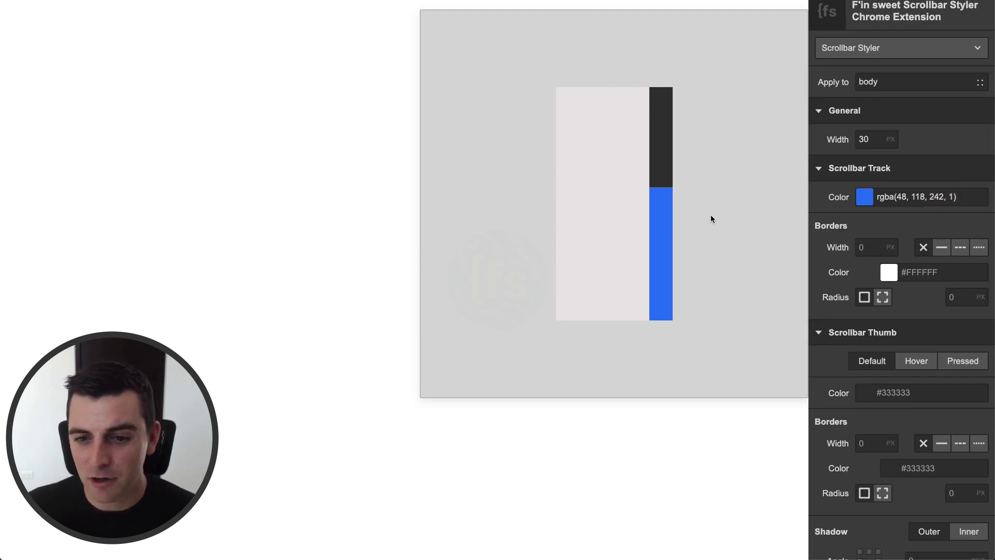
pyautogui.scroll(-3, 647, 234)
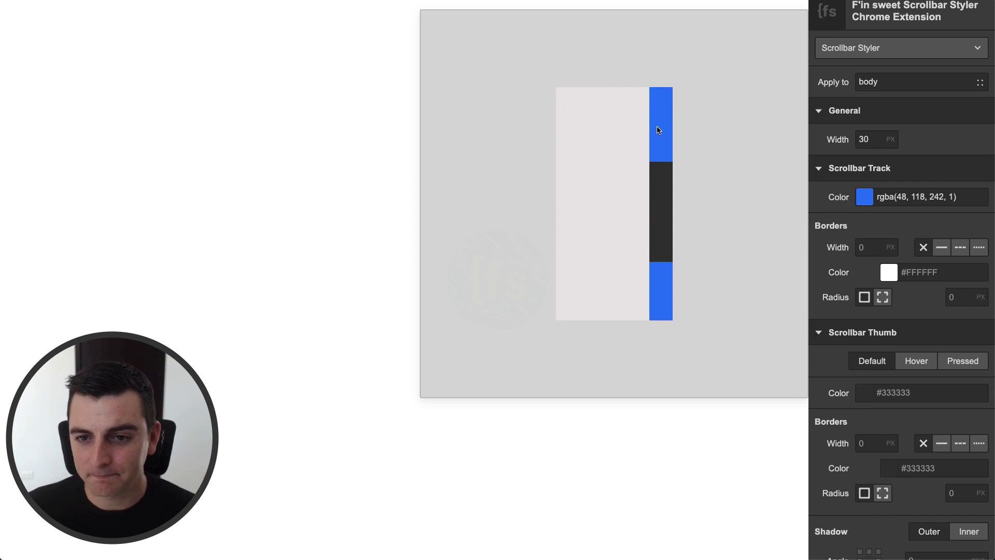
pyautogui.scroll(-1, 609, 165)
pyautogui.scroll(2, 609, 164)
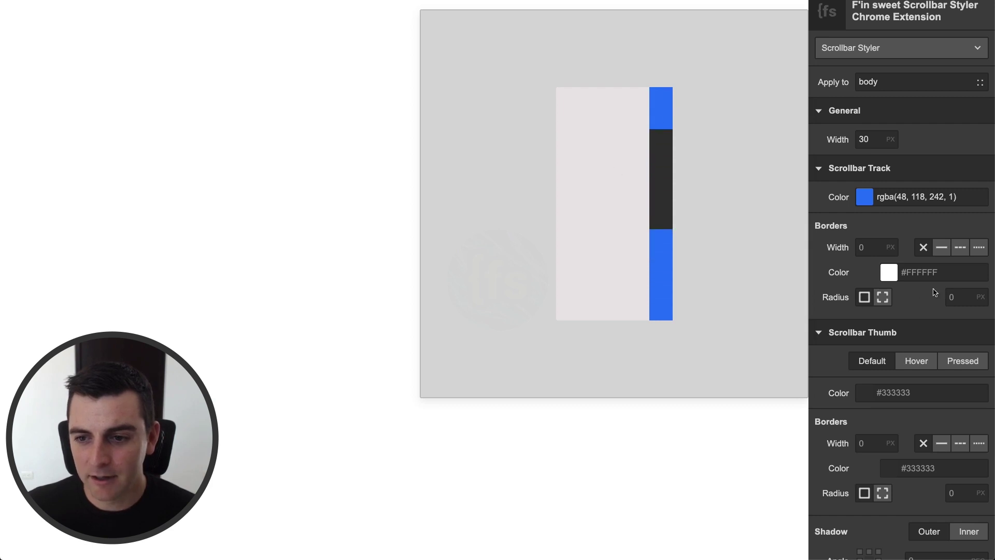
# Give the track a 3 px dashed border in teal rgba(46, 255, 210, 1)
pyautogui.click(864, 248)
pyautogui.write('3')
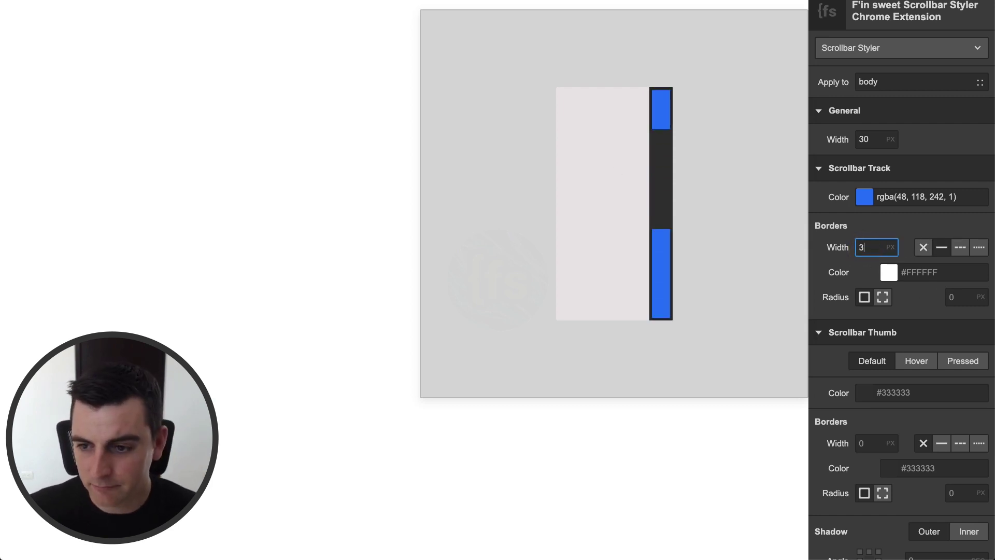
pyautogui.click(961, 247)
pyautogui.click(889, 280)
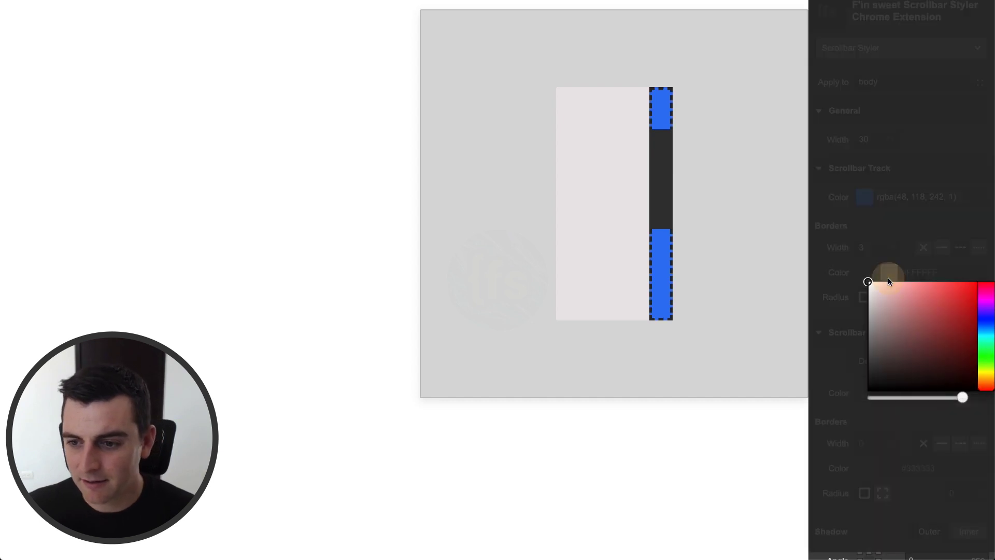
pyautogui.click(984, 339)
pyautogui.moveTo(967, 304); pyautogui.dragTo(956, 278)
pyautogui.click(929, 247)
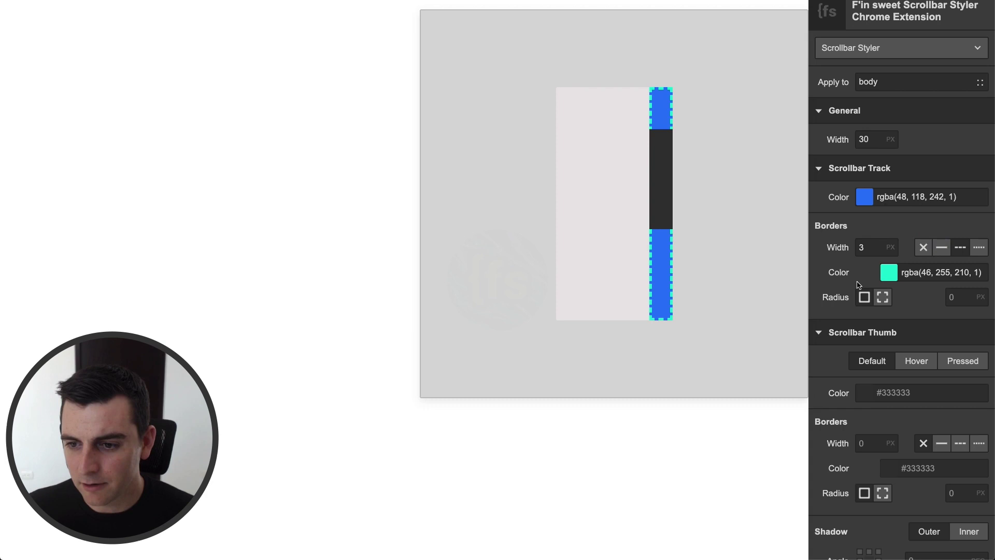
# Set individual track corner radii to 10, 5, 20 and 10 px
pyautogui.click(885, 300)
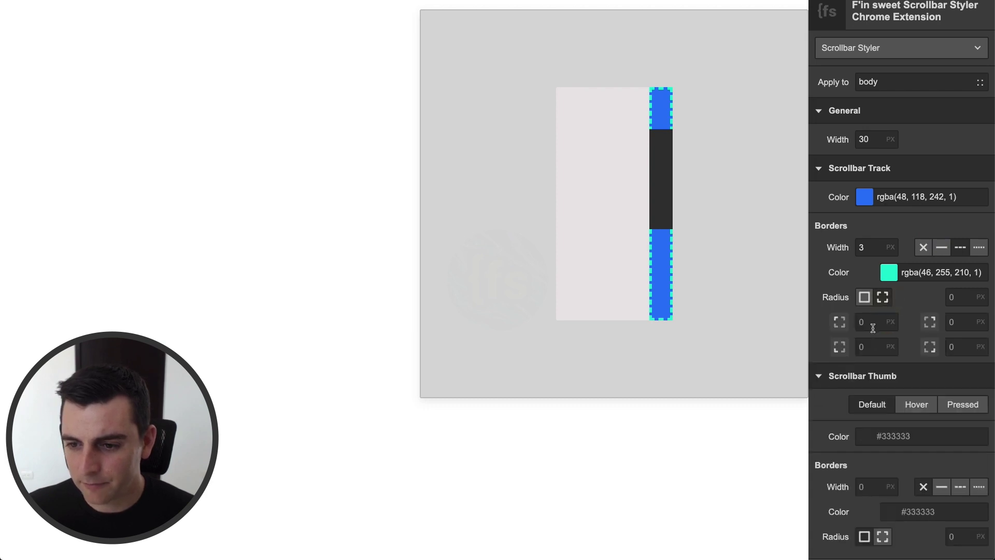
pyautogui.click(872, 321)
pyautogui.write('10')
pyautogui.click(959, 322)
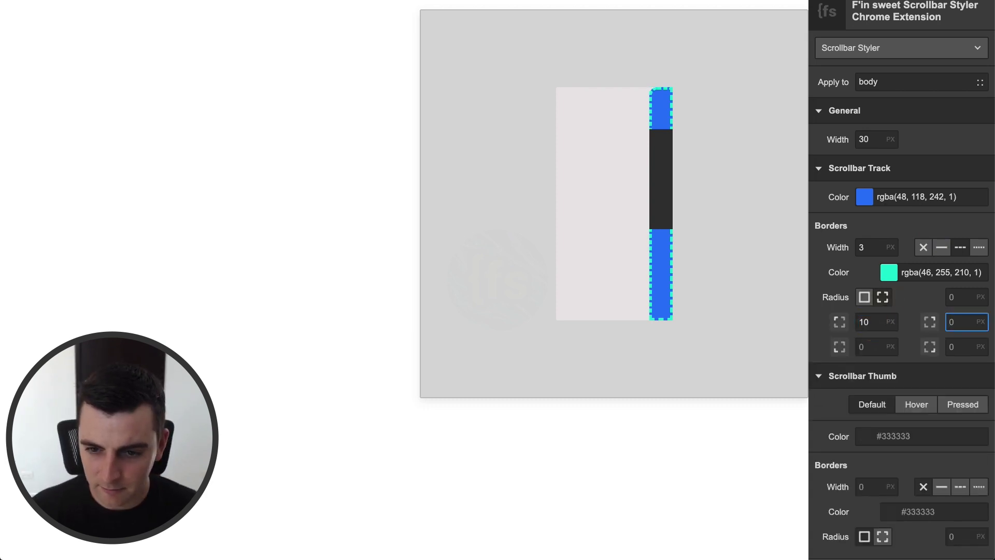
pyautogui.write('1')
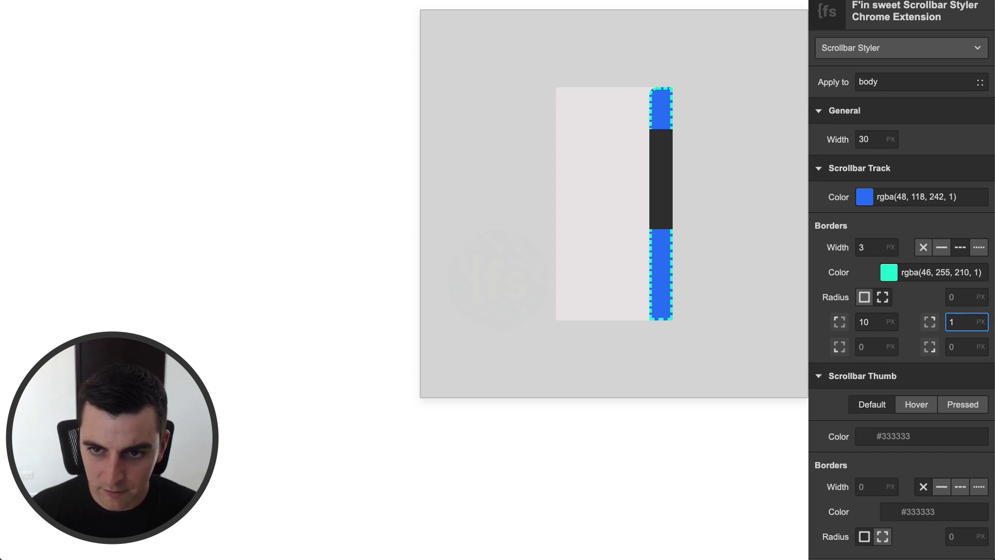
pyautogui.press('BackSpace')
pyautogui.write('5')
pyautogui.press('Tab')
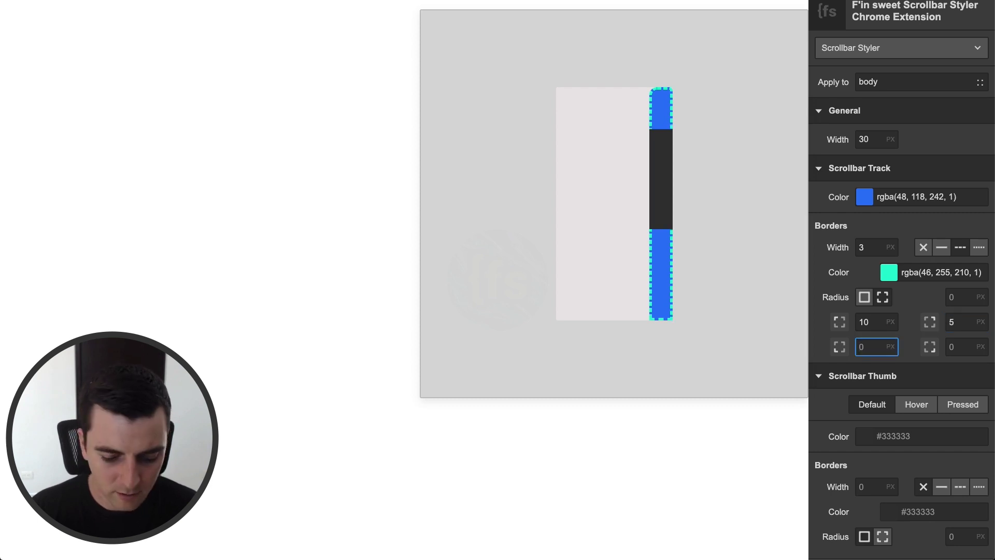
pyautogui.write('20')
pyautogui.press('Tab')
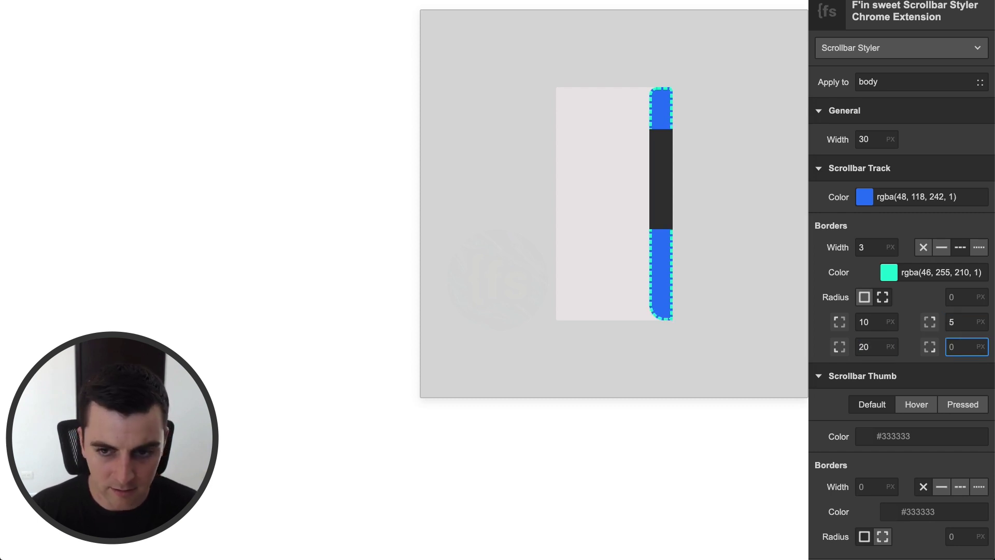
pyautogui.write('10')
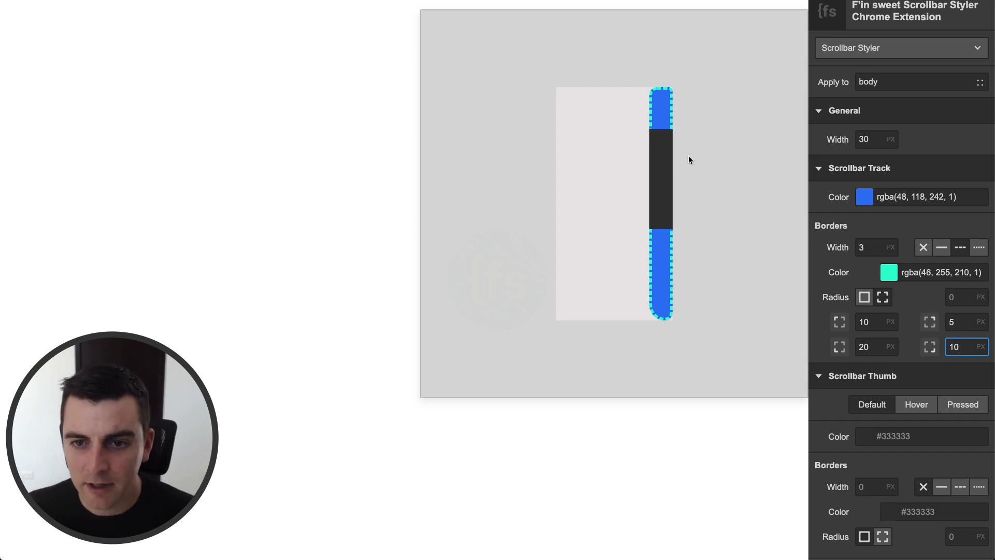
pyautogui.scroll(-5, 627, 174)
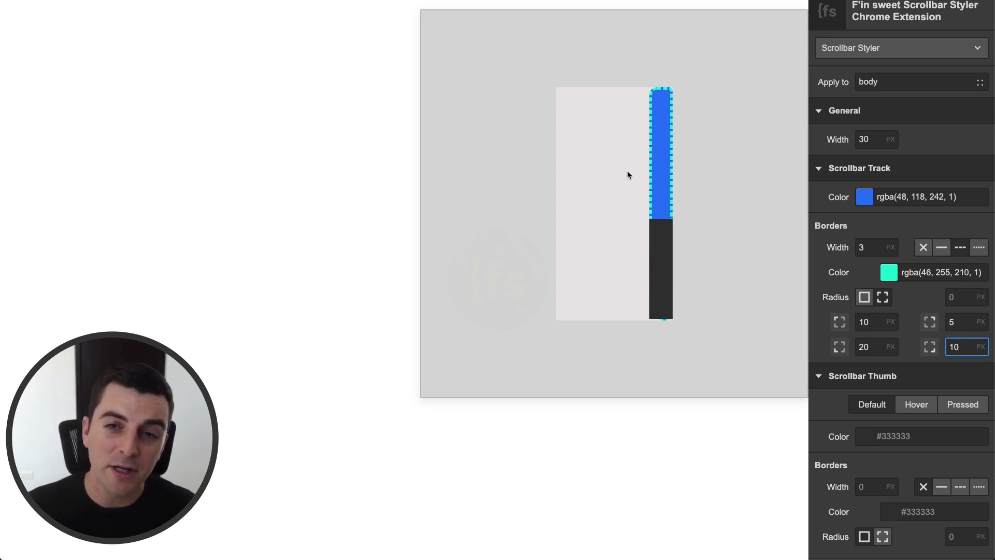
pyautogui.scroll(3, 627, 172)
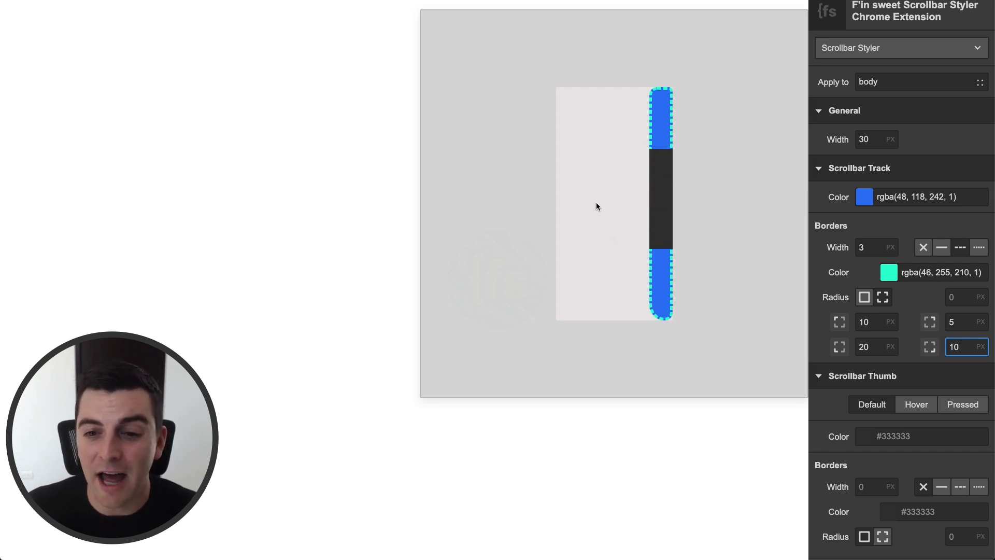
pyautogui.scroll(3, 596, 205)
pyautogui.scroll(-4, 596, 205)
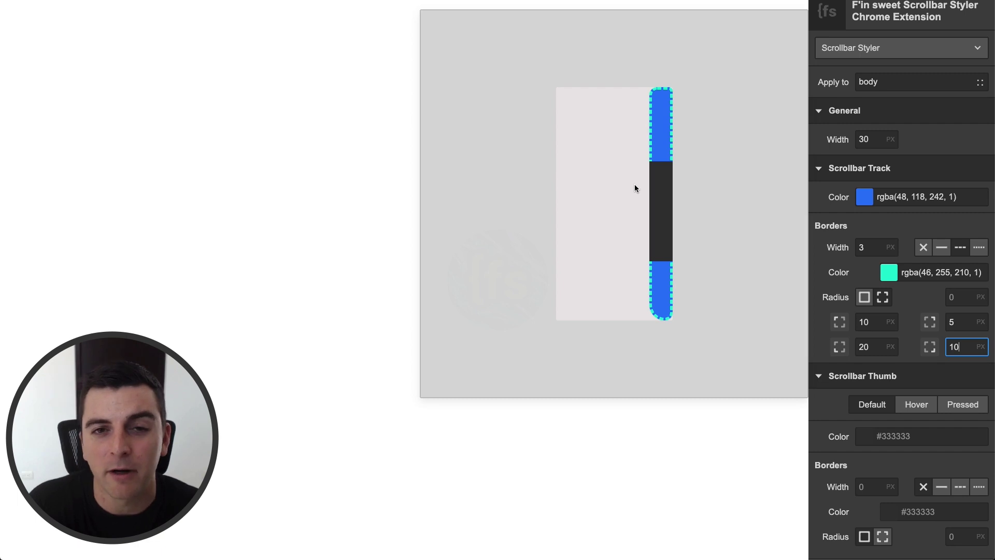
pyautogui.scroll(-3, 957, 320)
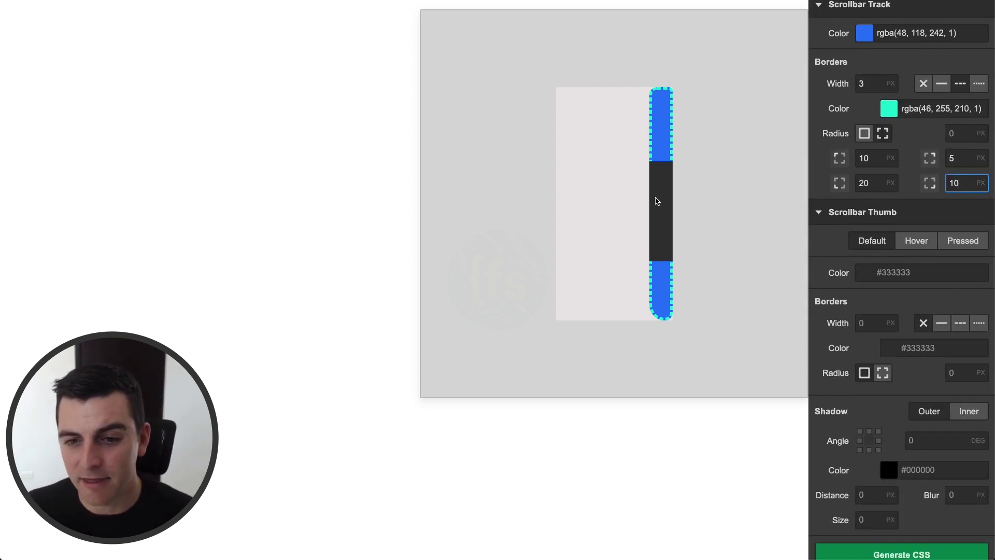
pyautogui.moveTo(657, 200); pyautogui.dragTo(656, 133)
# Fill the scrollbar thumb with bright magenta
pyautogui.click(867, 273)
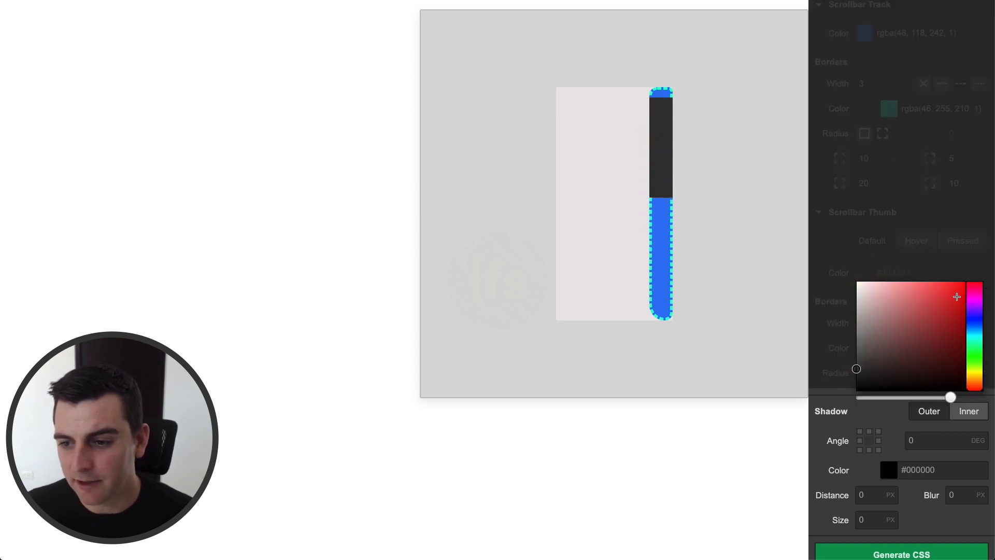
pyautogui.click(974, 300)
pyautogui.click(958, 283)
pyautogui.click(966, 271)
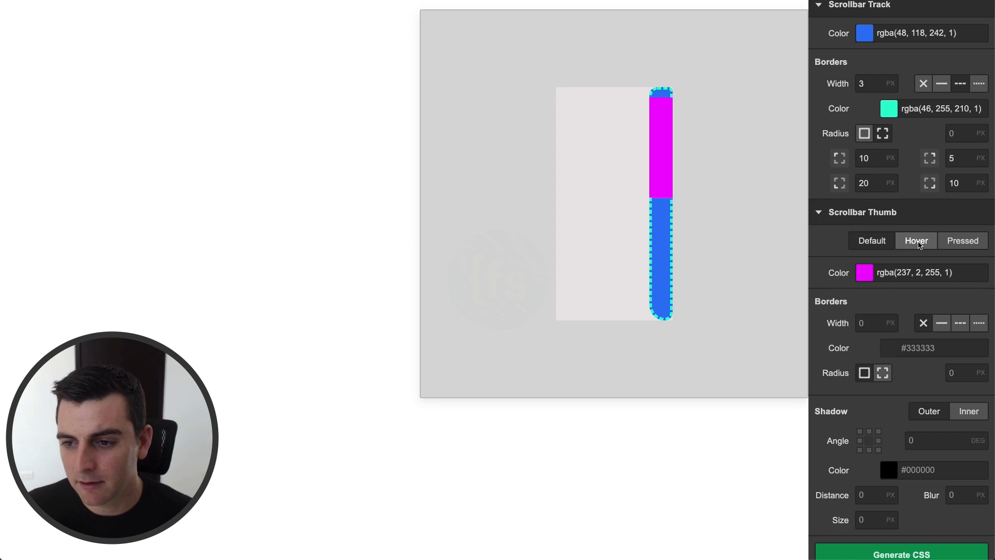
# Give the thumb a 2 px yellow border and a 100 px corner radius
pyautogui.click(868, 323)
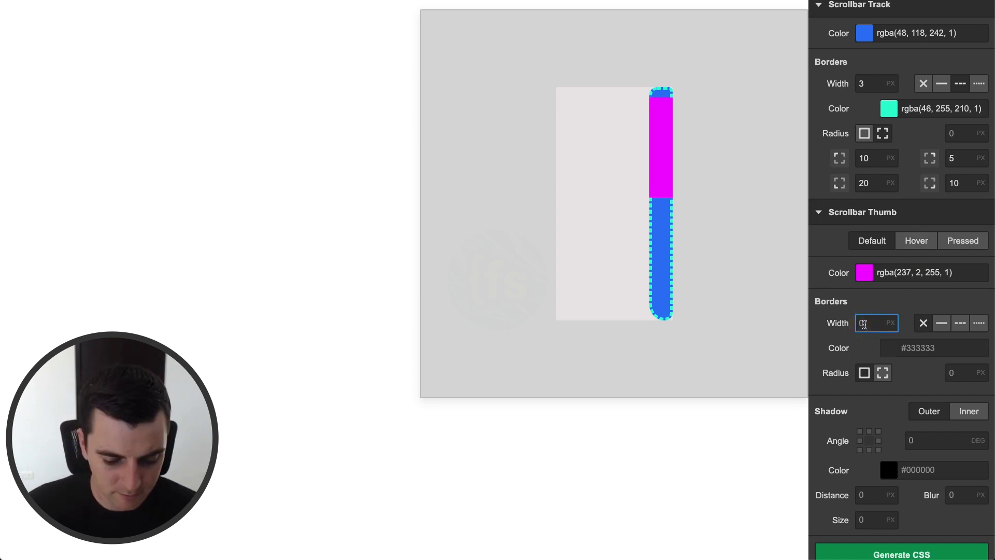
pyautogui.write('10')
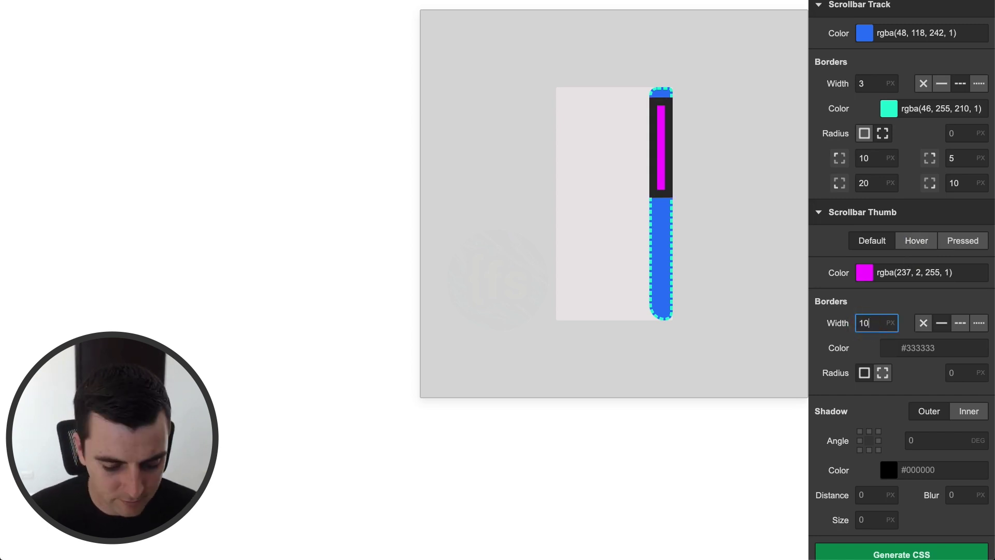
pyautogui.press('BackSpace')
pyautogui.press('BackSpace')
pyautogui.write('2')
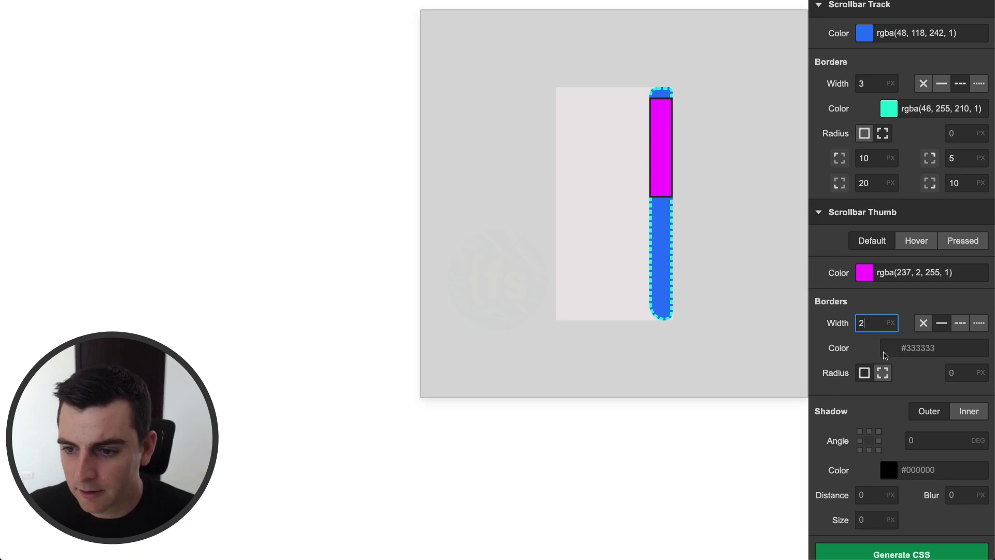
pyautogui.click(885, 355)
pyautogui.click(989, 444)
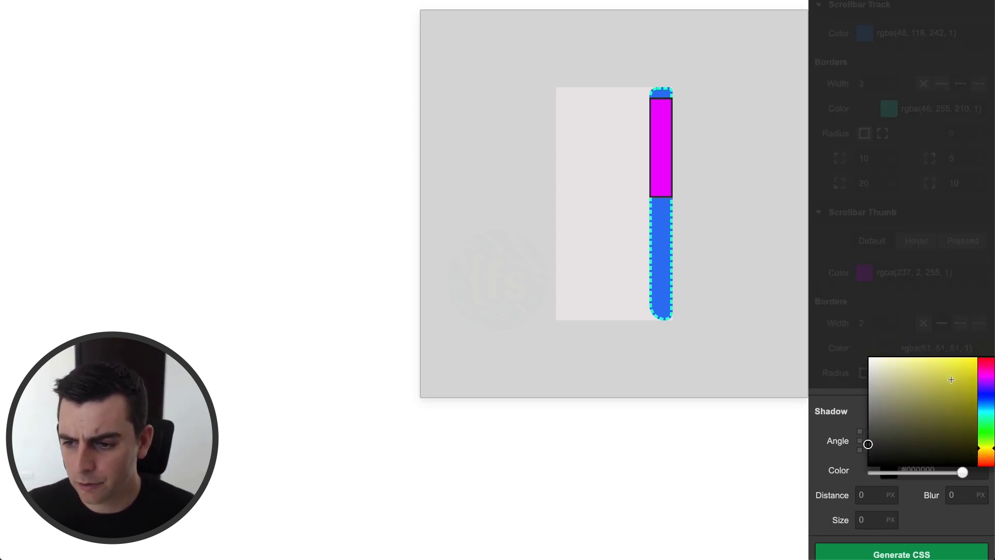
pyautogui.moveTo(951, 379); pyautogui.dragTo(974, 342)
pyautogui.click(974, 341)
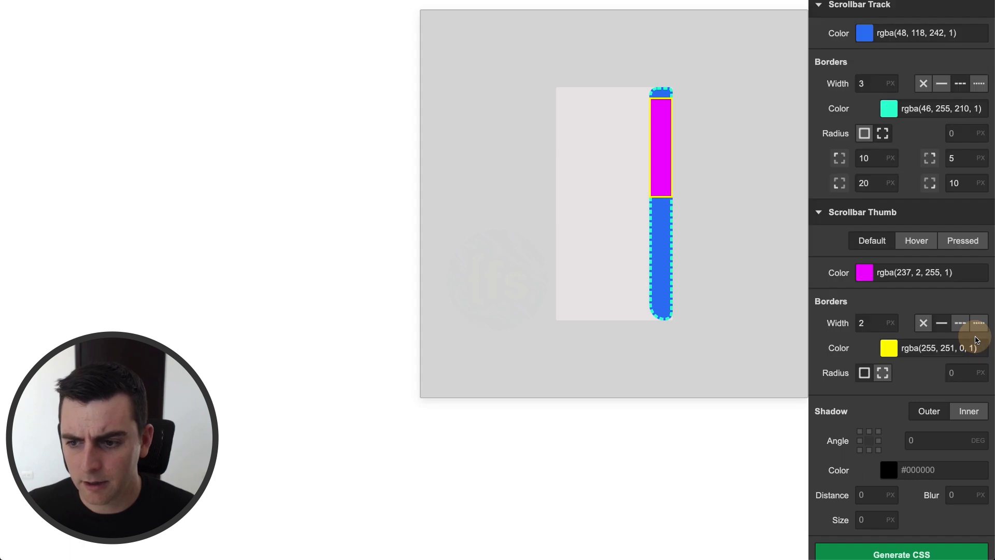
pyautogui.click(956, 379)
pyautogui.write('100')
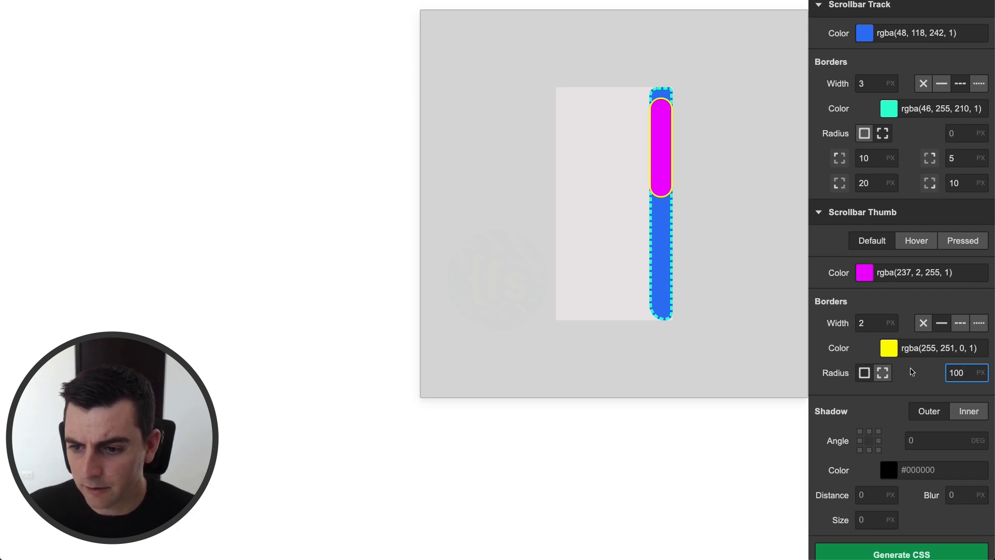
# Give the thumb a near-black inner shadow with distance 10, blur 10 and size 4
pyautogui.scroll(-1, 884, 376)
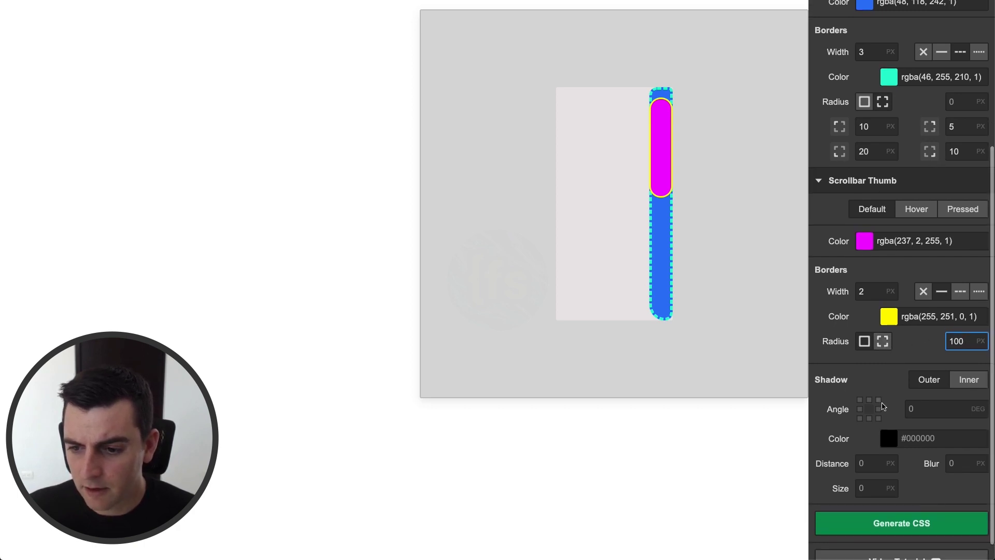
pyautogui.click(889, 438)
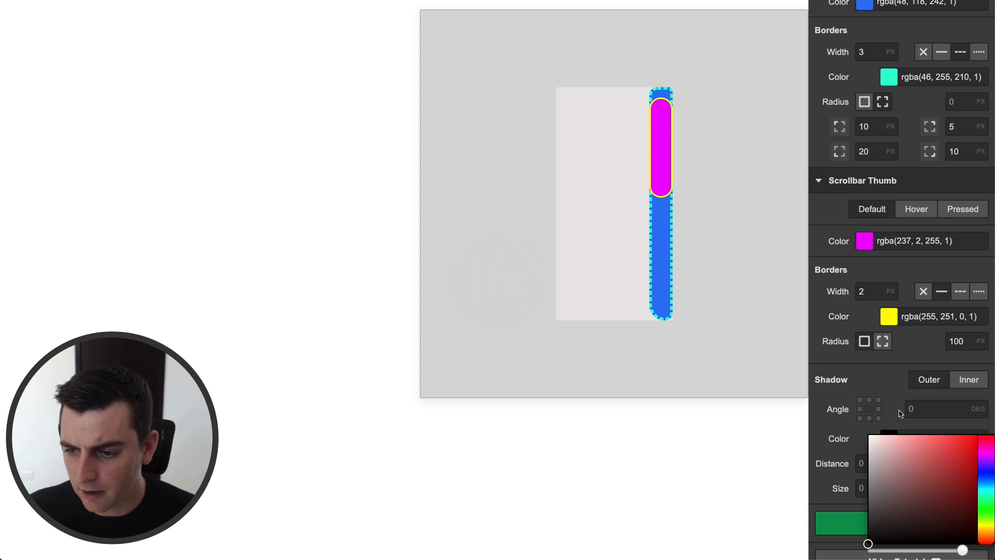
pyautogui.click(851, 539)
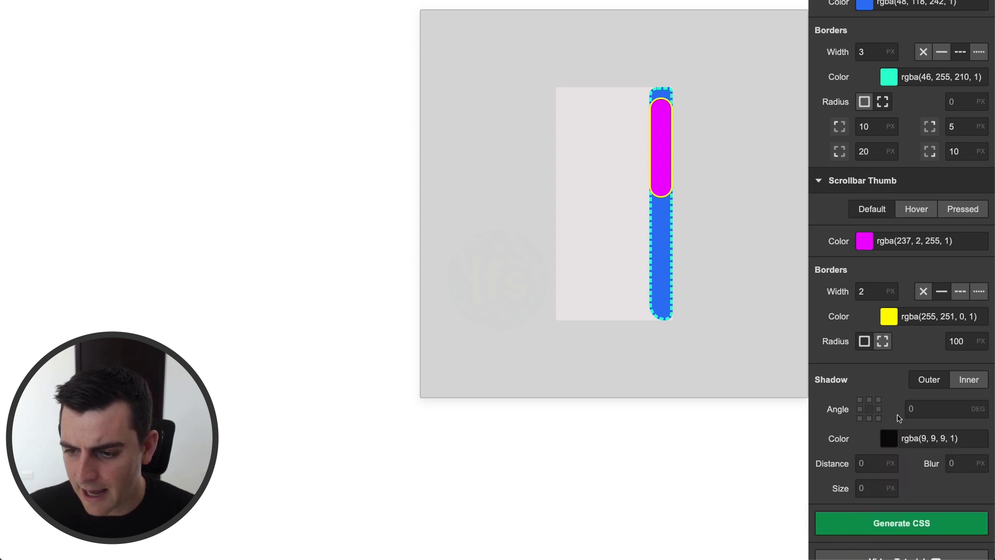
pyautogui.click(861, 464)
pyautogui.write('190')
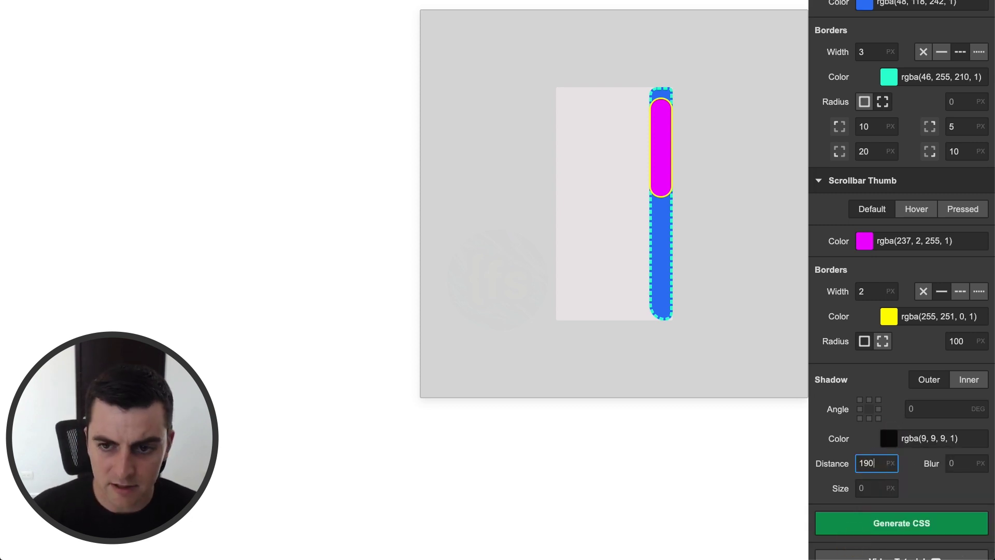
pyautogui.press('BackSpace')
pyautogui.write('0')
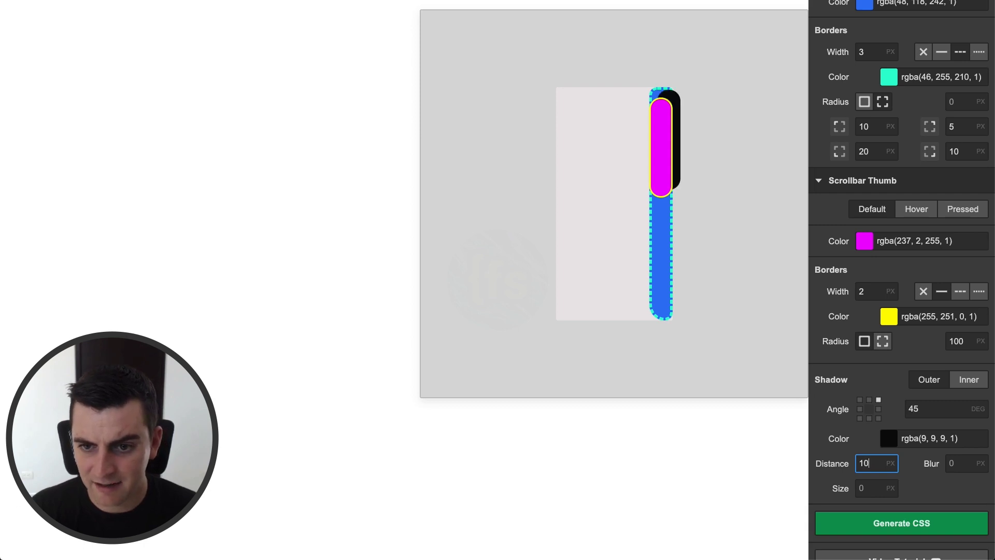
pyautogui.click(964, 464)
pyautogui.write('10')
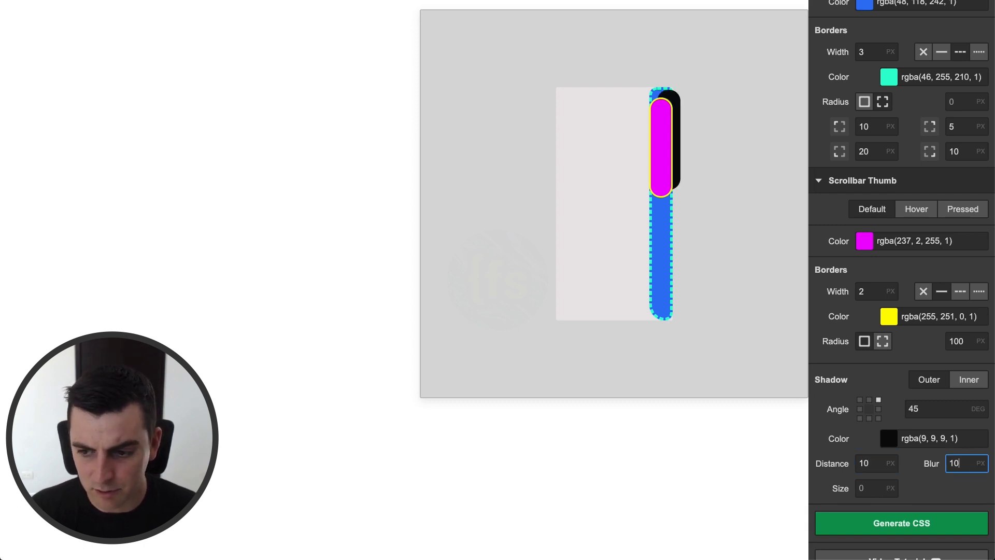
pyautogui.click(871, 488)
pyautogui.write('4')
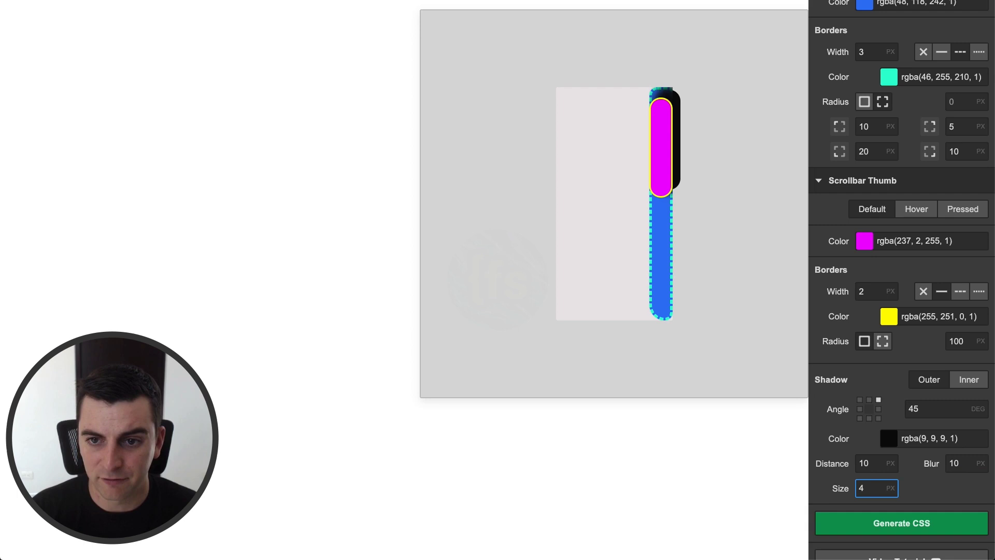
# Rotate the thumb shadow angle around the grid until it reads 180 degrees
pyautogui.click(860, 419)
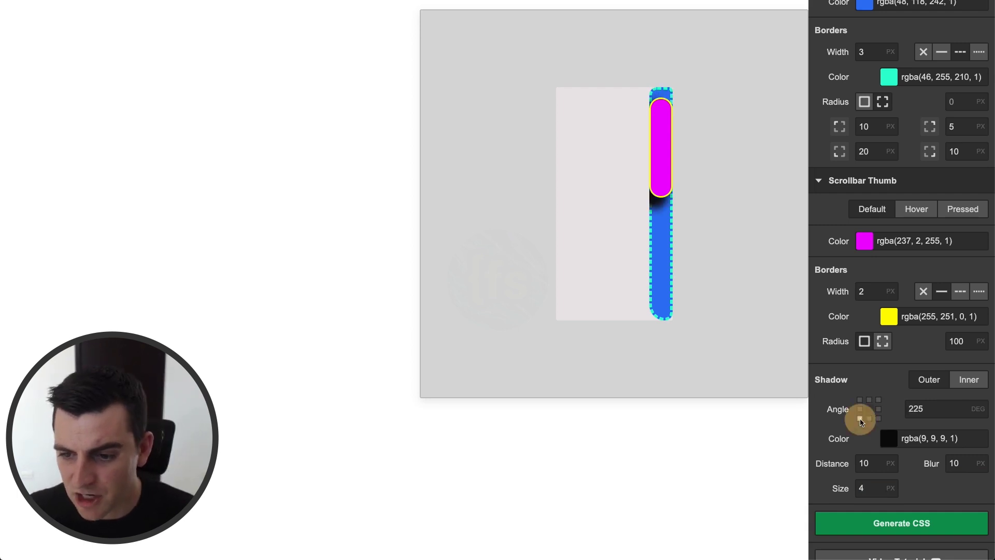
pyautogui.click(869, 418)
pyautogui.click(860, 409)
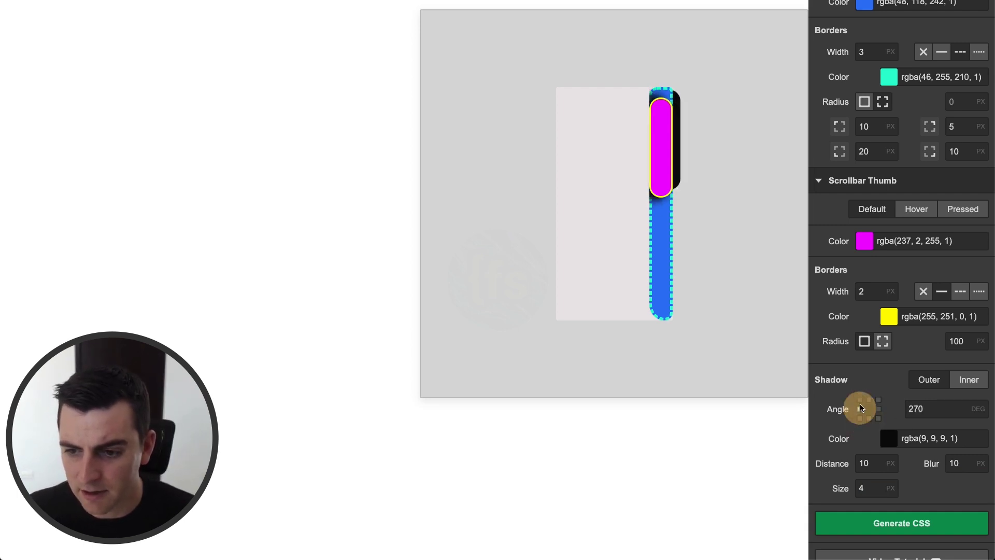
pyautogui.click(860, 400)
pyautogui.click(870, 400)
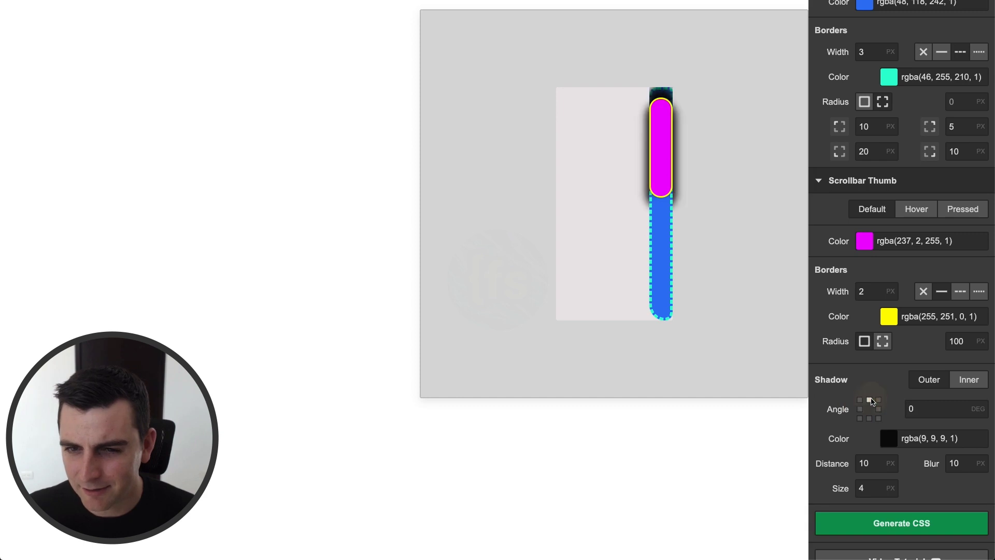
pyautogui.click(879, 400)
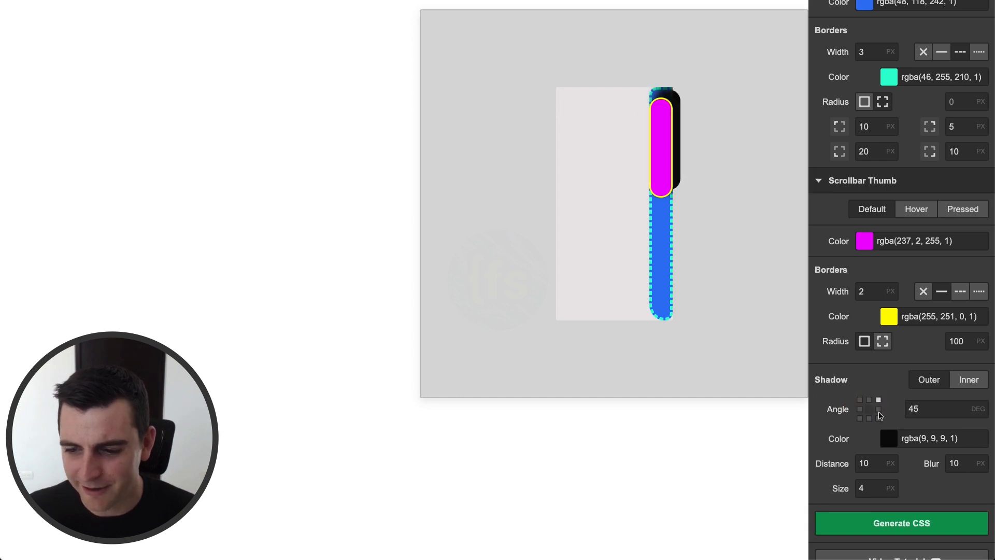
pyautogui.click(878, 410)
pyautogui.click(879, 418)
pyautogui.click(869, 419)
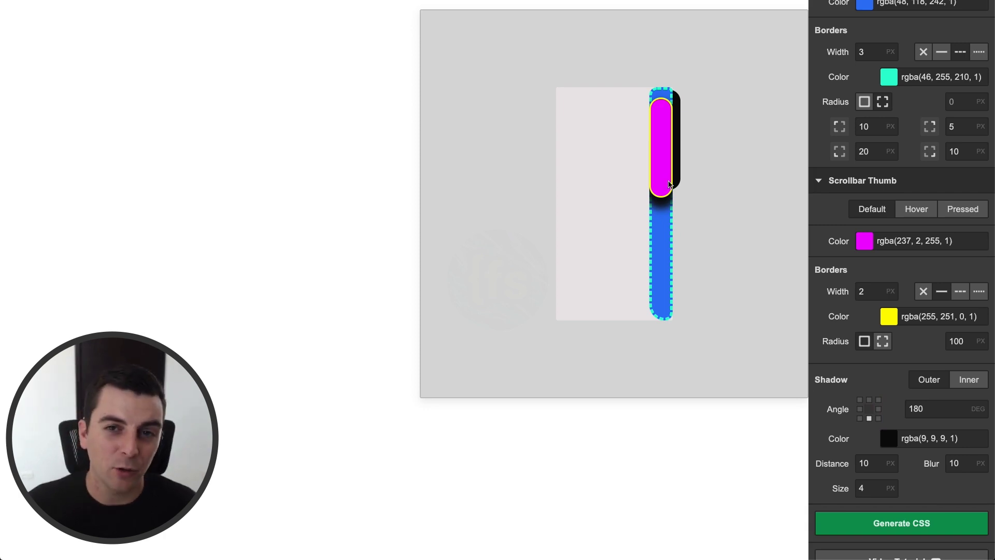
pyautogui.scroll(-5, 639, 165)
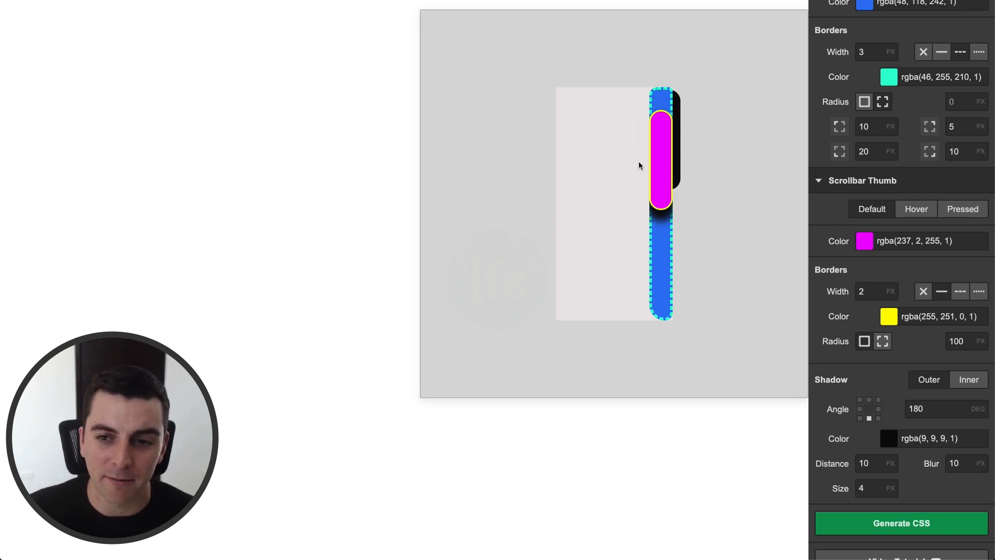
pyautogui.scroll(-2, 638, 164)
pyautogui.scroll(5, 638, 165)
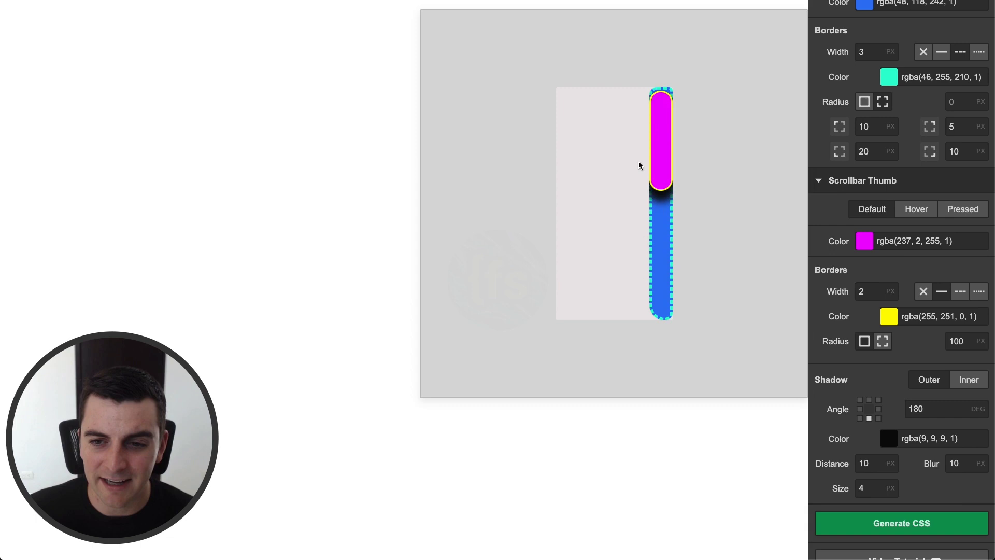
pyautogui.scroll(-6, 639, 165)
pyautogui.scroll(5, 638, 165)
pyautogui.scroll(-3, 638, 165)
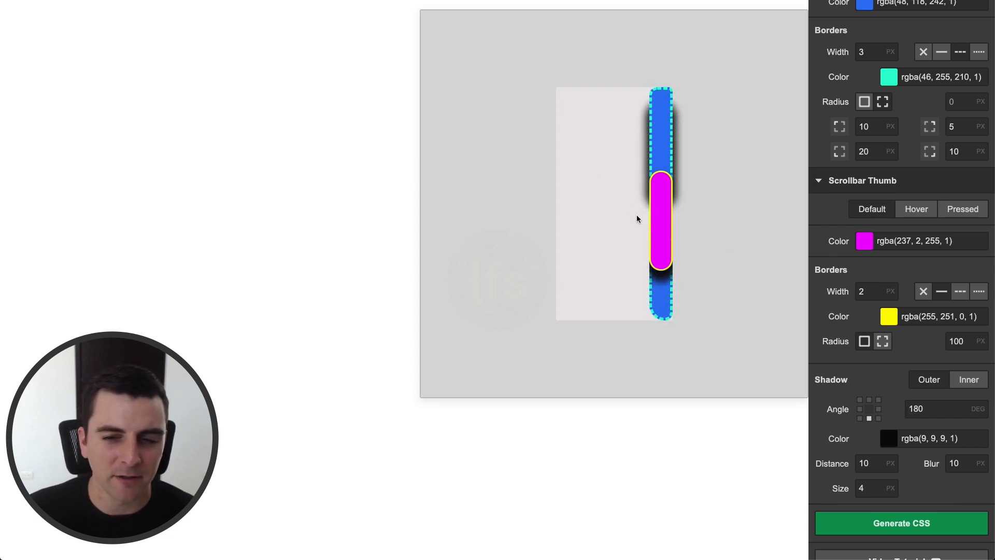
pyautogui.scroll(2, 636, 214)
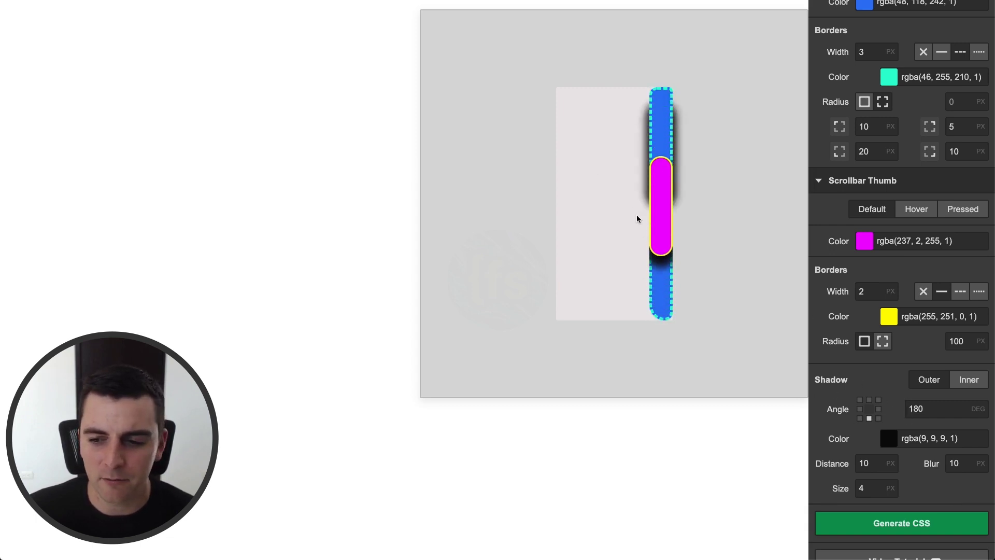
pyautogui.click(860, 419)
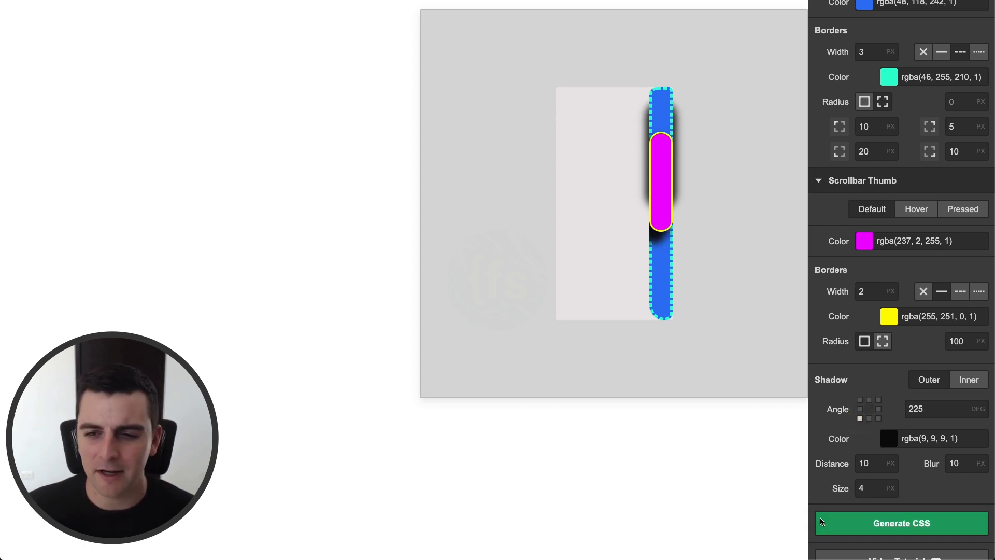
pyautogui.click(869, 419)
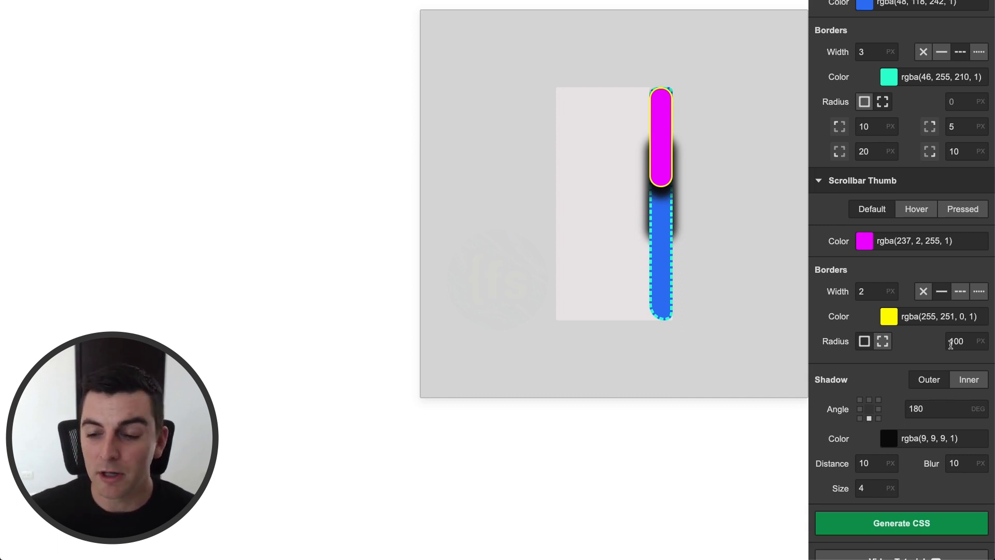
pyautogui.scroll(-1, 959, 214)
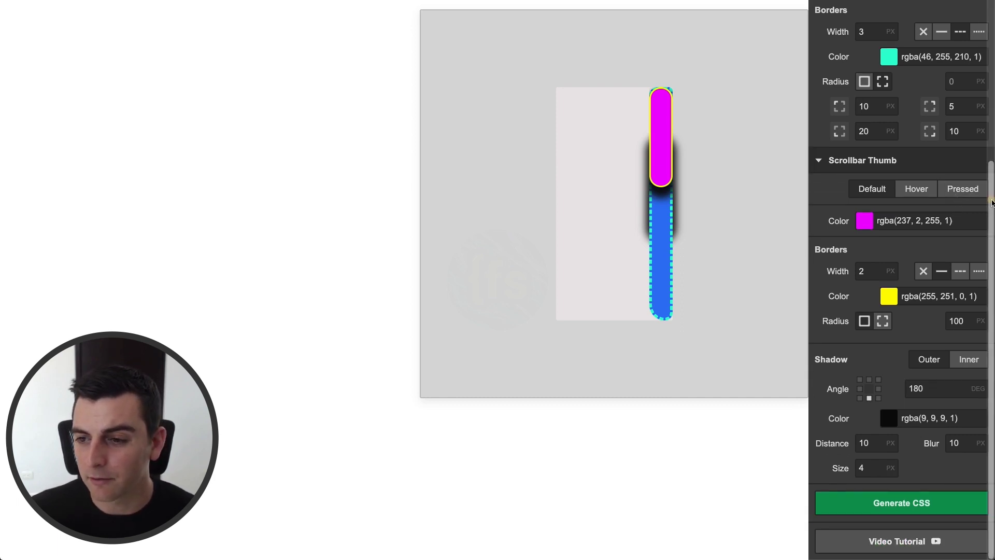
pyautogui.moveTo(990, 203); pyautogui.dragTo(982, 89)
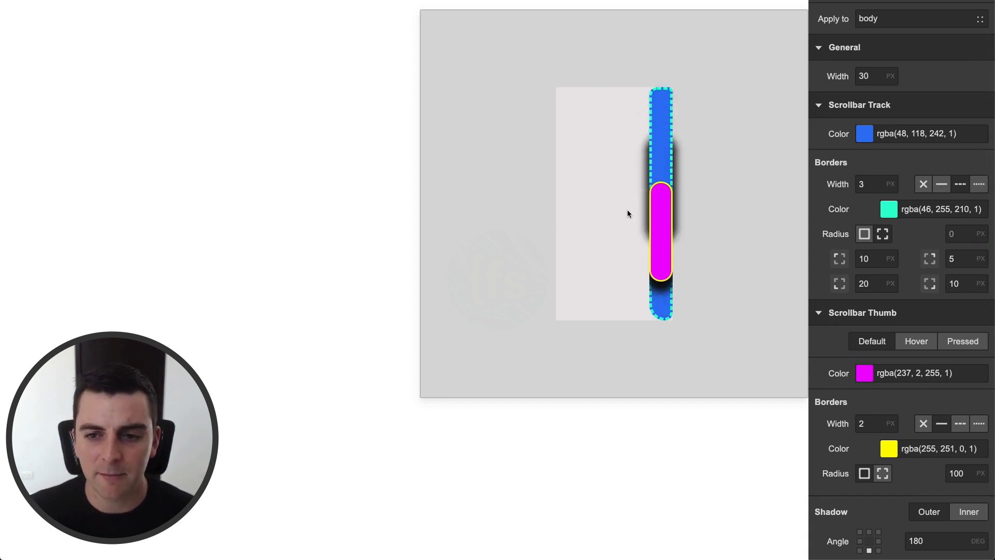
pyautogui.scroll(-3, 851, 256)
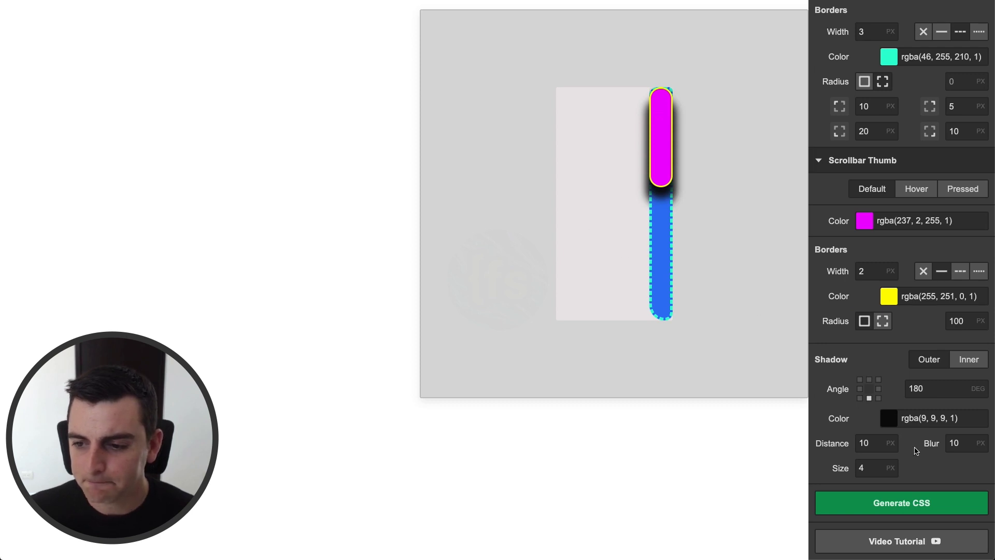
# Switch the thumb shadow to Outer and color it blue-violet rgba(74, 69, 235, 1)
pyautogui.click(969, 359)
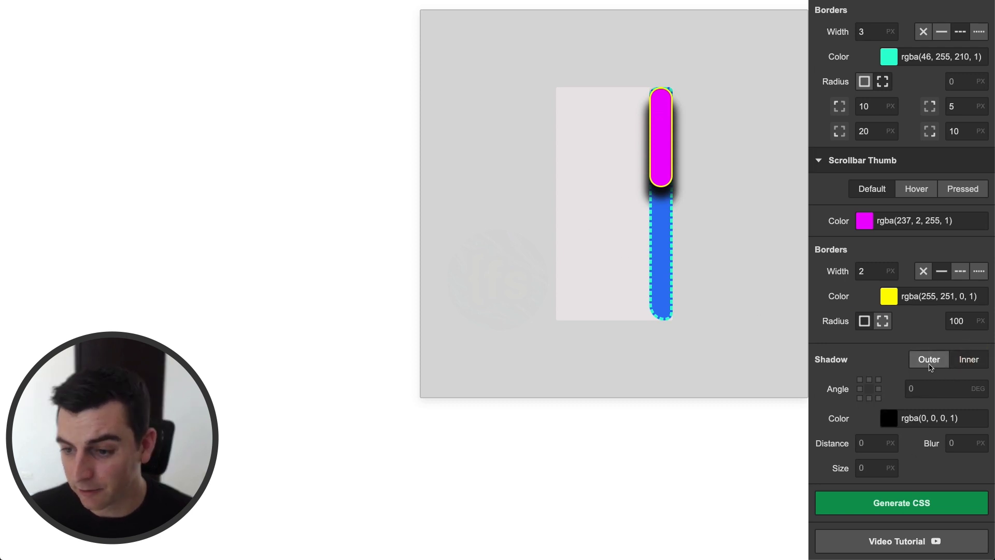
pyautogui.click(929, 363)
pyautogui.click(969, 358)
pyautogui.click(940, 361)
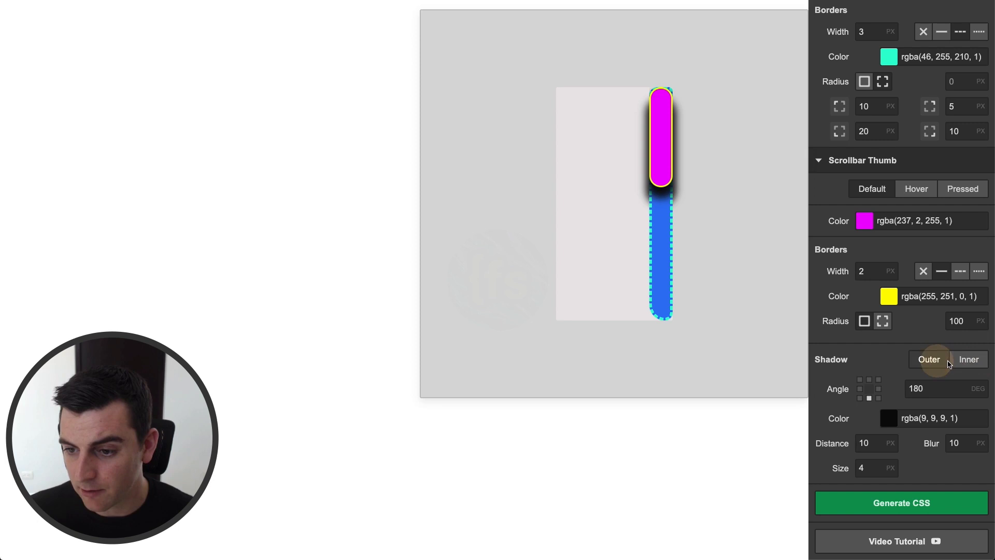
pyautogui.click(963, 360)
pyautogui.click(892, 420)
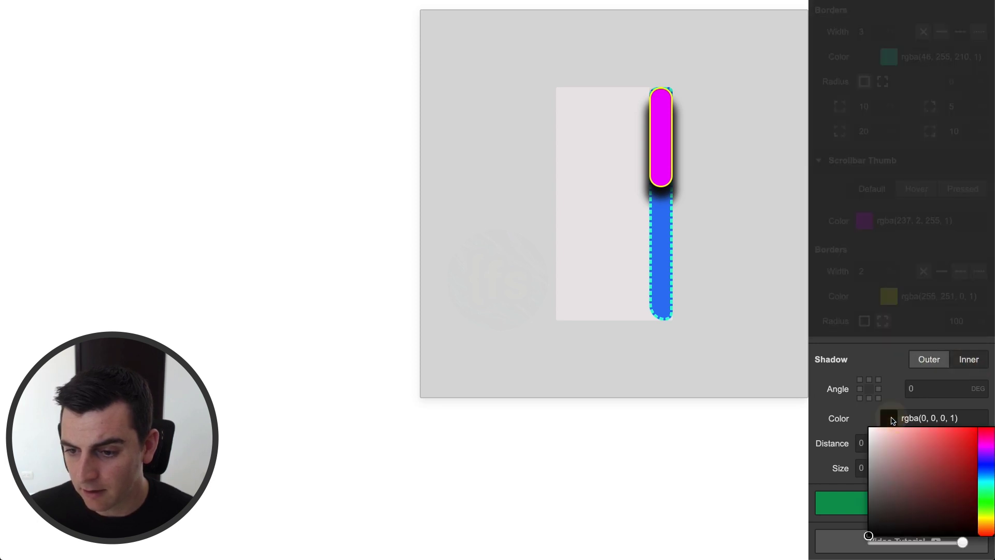
pyautogui.click(987, 464)
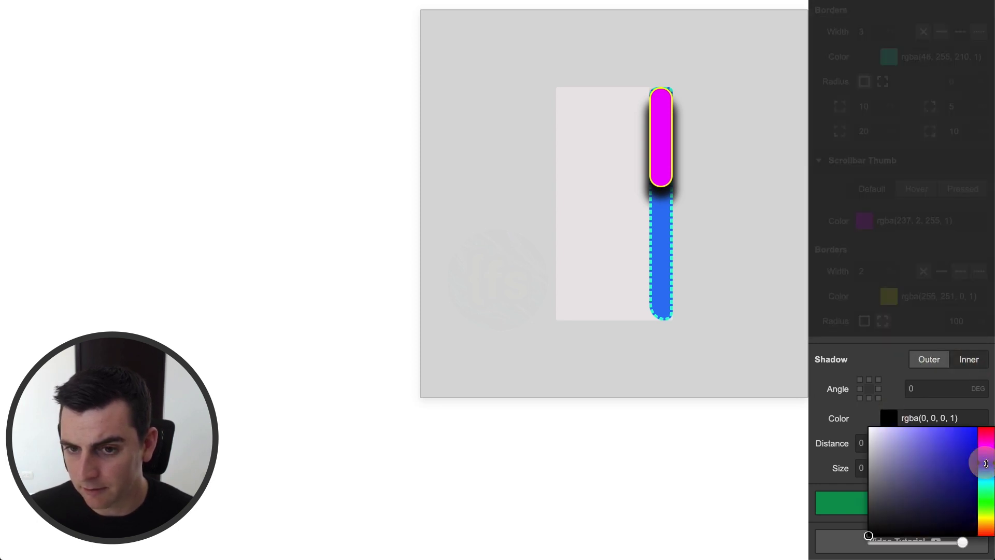
pyautogui.click(933, 458)
pyautogui.click(944, 436)
pyautogui.click(927, 375)
# Set the outer shadow to 45 degrees, distance 10, blur 2 and size 1
pyautogui.click(890, 444)
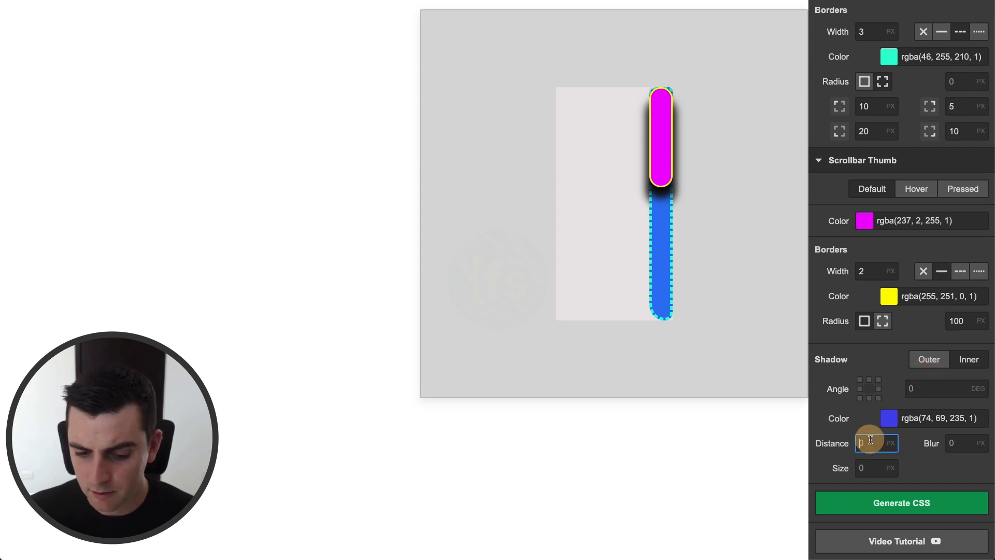
pyautogui.write('109')
pyautogui.click(878, 379)
pyautogui.click(964, 443)
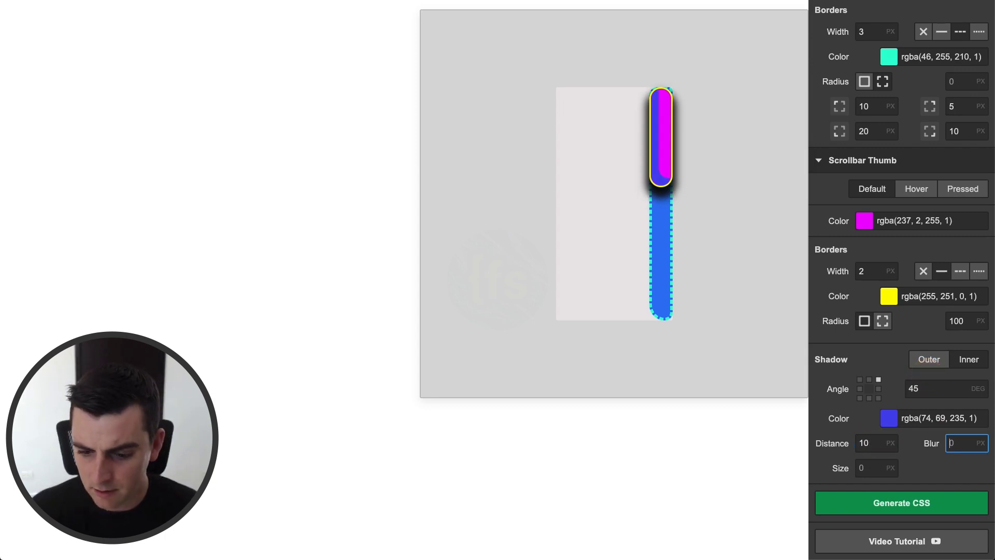
pyautogui.write('2')
pyautogui.click(861, 468)
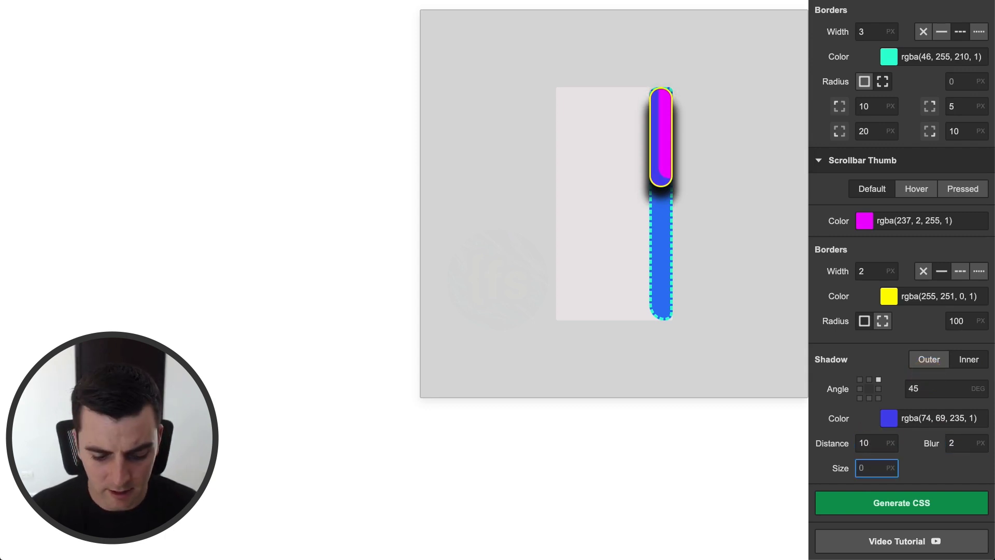
pyautogui.write('1')
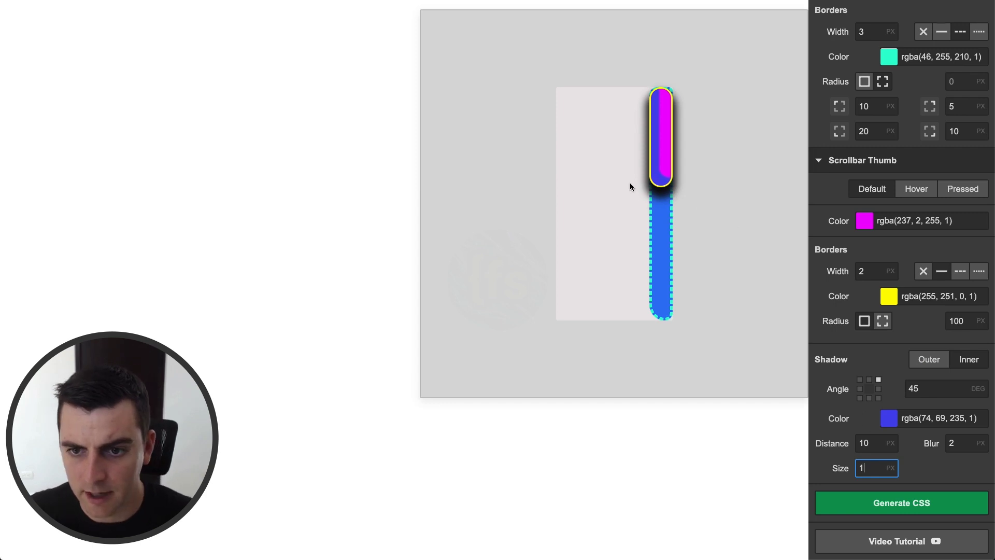
pyautogui.scroll(-2, 604, 182)
pyautogui.scroll(3, 604, 182)
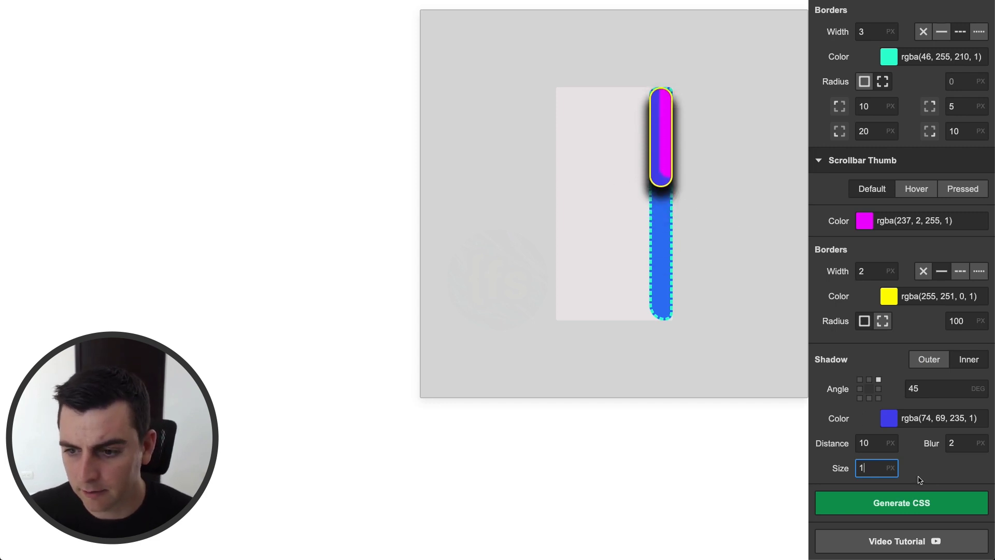
pyautogui.scroll(3, 919, 479)
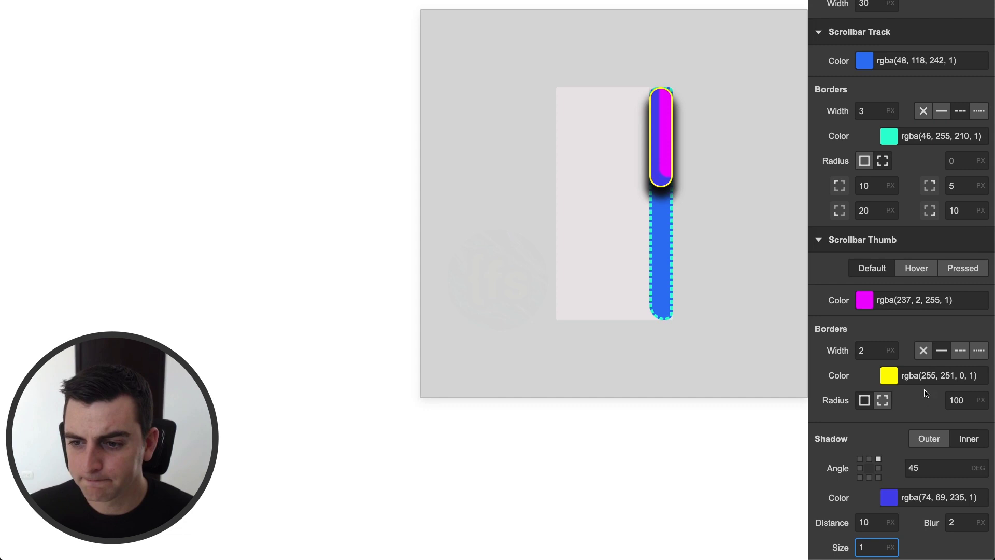
pyautogui.scroll(-2, 926, 393)
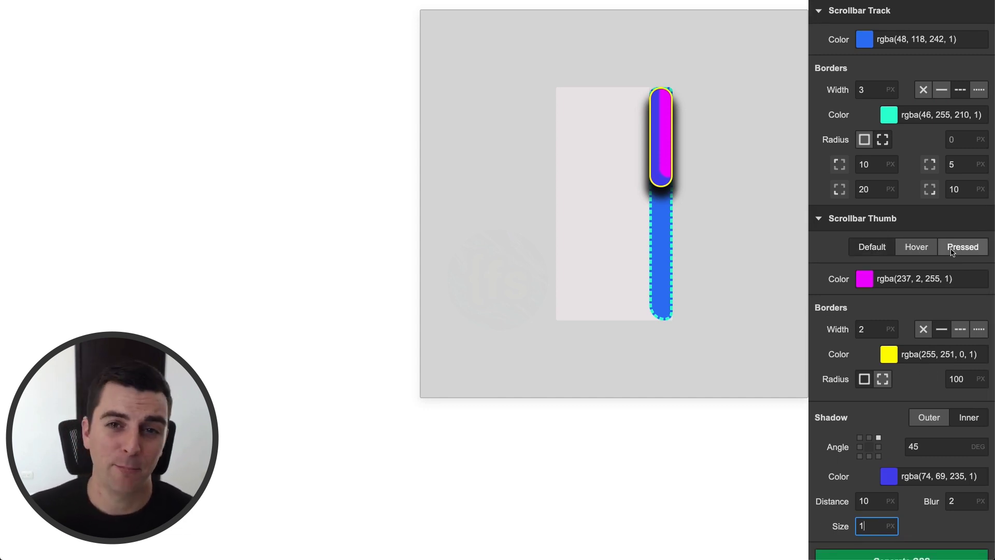
# Compare the thumb's Hover, Pressed and Default states, ending on Pressed with default #333333
pyautogui.click(917, 246)
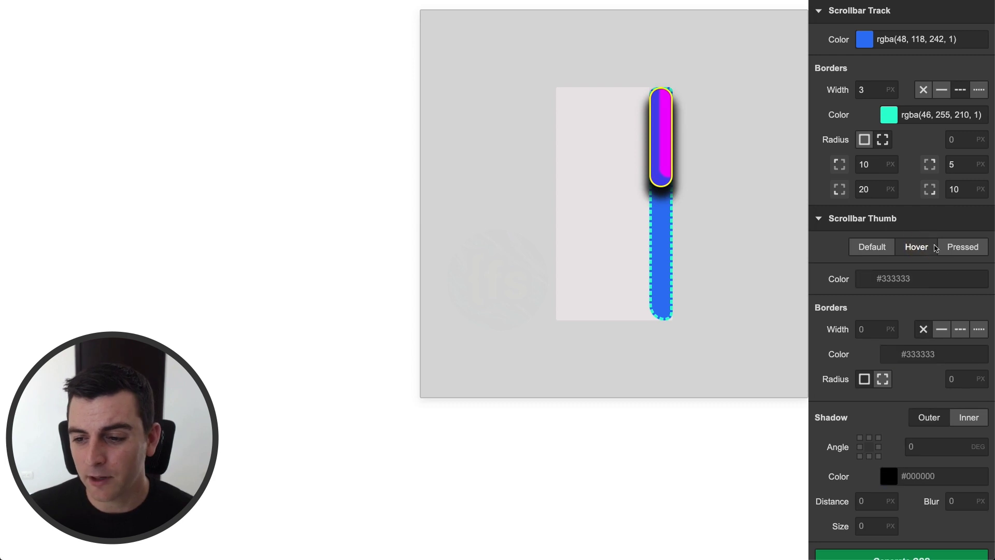
pyautogui.click(962, 248)
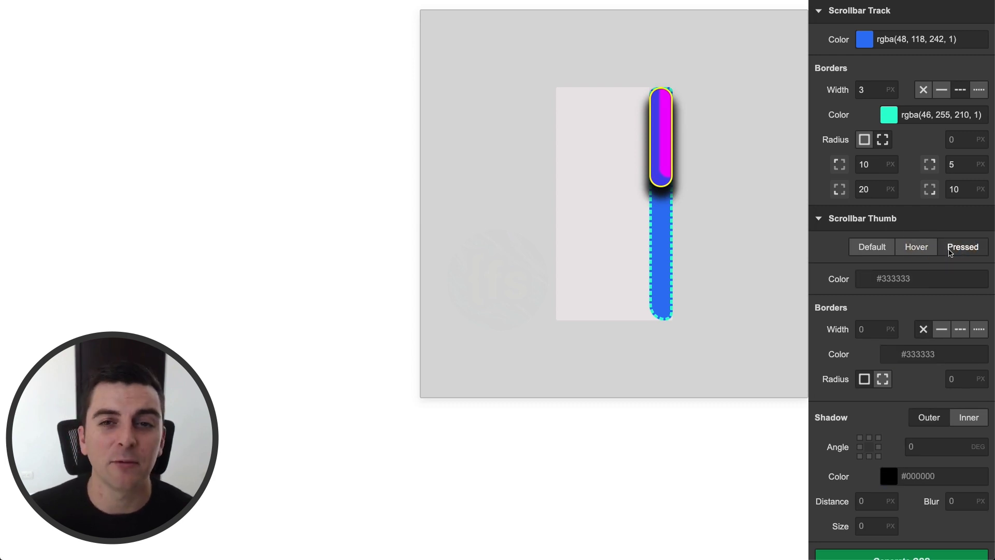
pyautogui.click(874, 246)
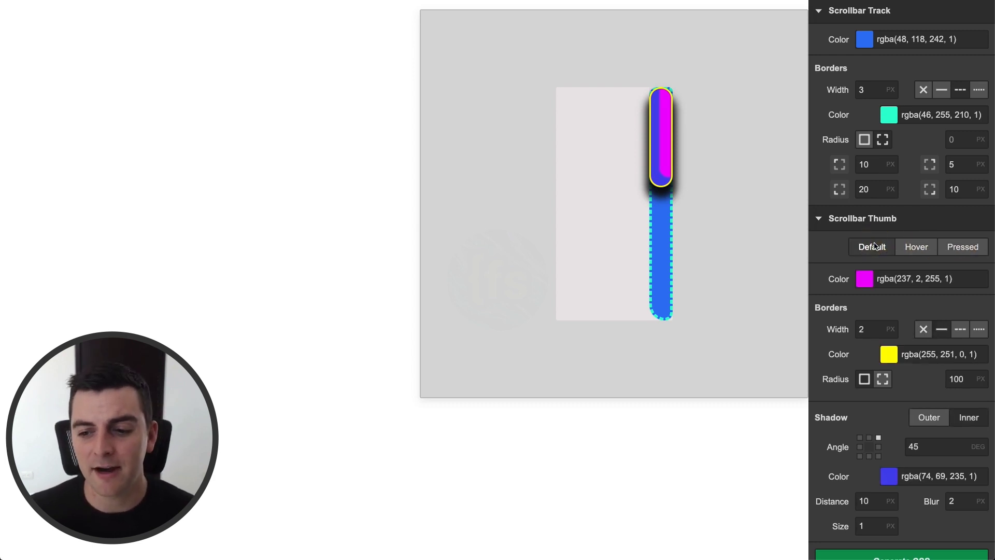
pyautogui.click(913, 251)
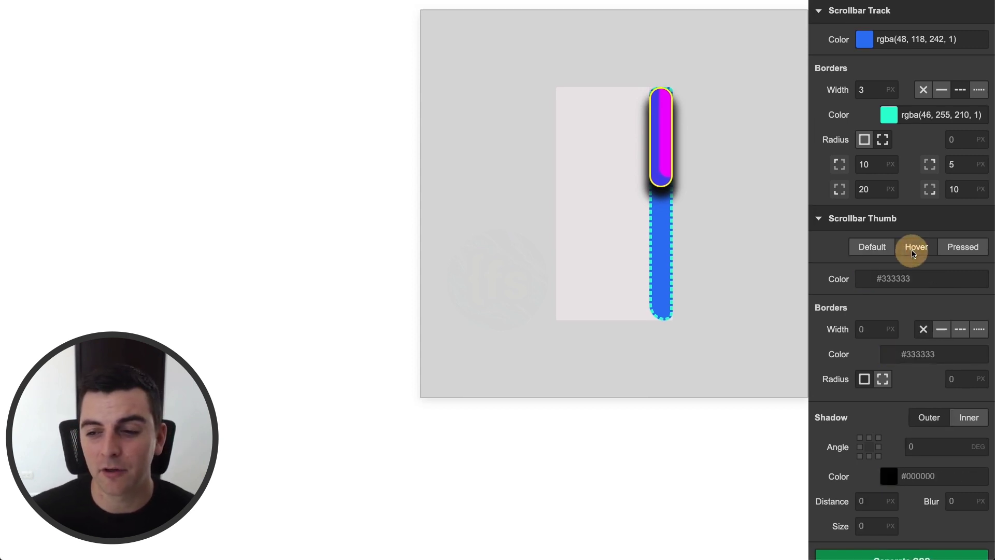
pyautogui.click(953, 249)
pyautogui.click(902, 252)
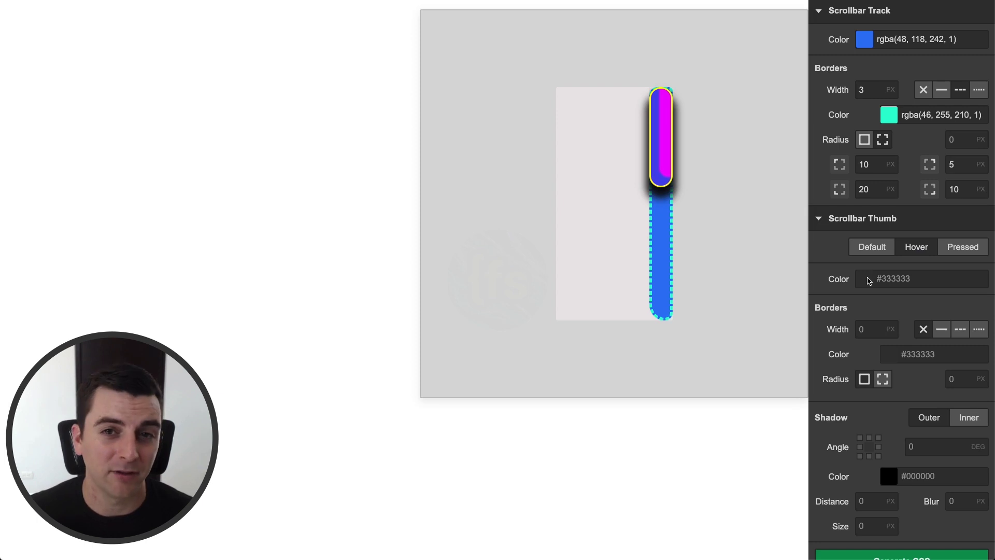
# Make the pressed scrollbar thumb colour orange
pyautogui.click(870, 280)
pyautogui.click(974, 328)
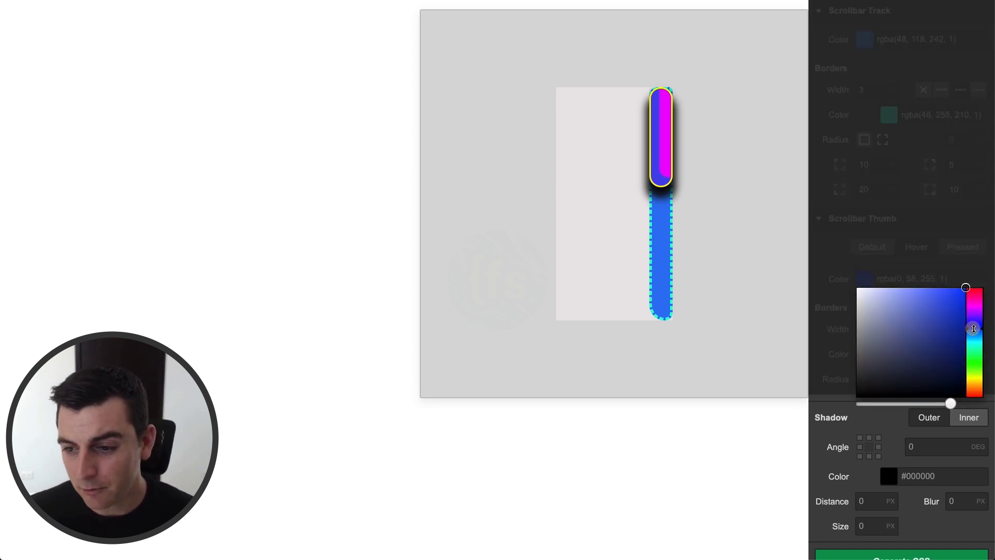
pyautogui.click(953, 315)
pyautogui.click(950, 264)
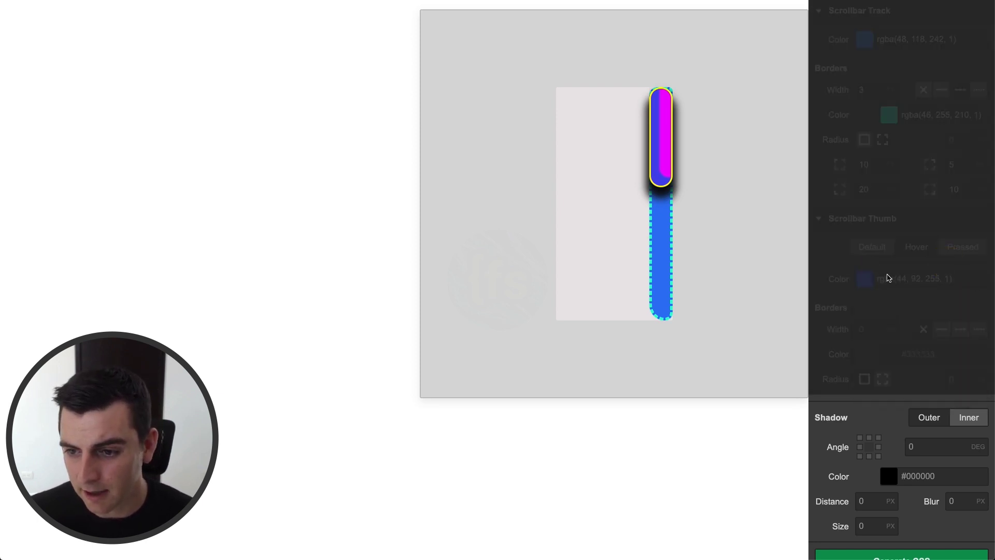
pyautogui.click(869, 282)
pyautogui.click(867, 280)
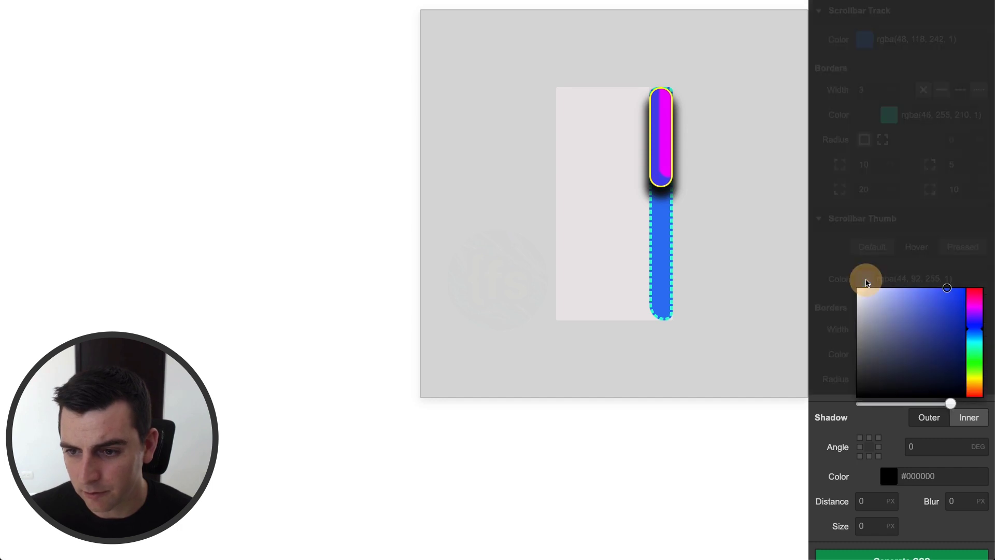
pyautogui.click(974, 387)
pyautogui.moveTo(951, 310); pyautogui.dragTo(977, 271)
pyautogui.click(979, 265)
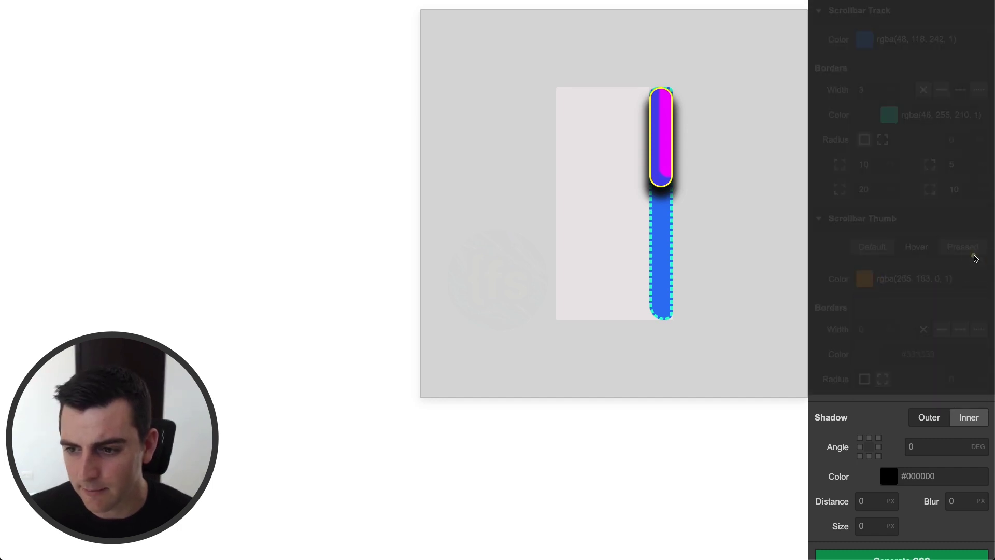
# Give the pressed thumb a 4px cyan border and a 10px corner radius
pyautogui.click(870, 329)
pyautogui.write('4')
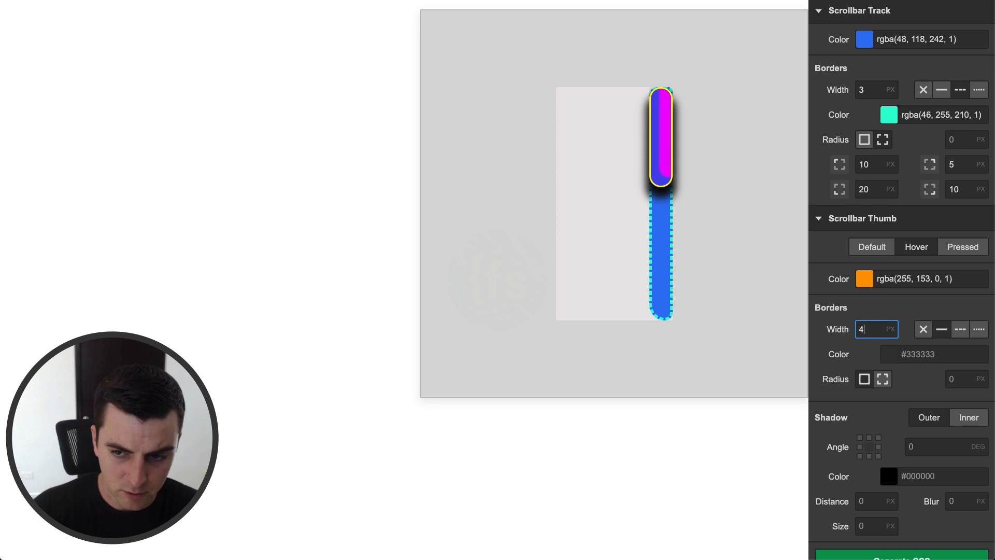
pyautogui.click(945, 352)
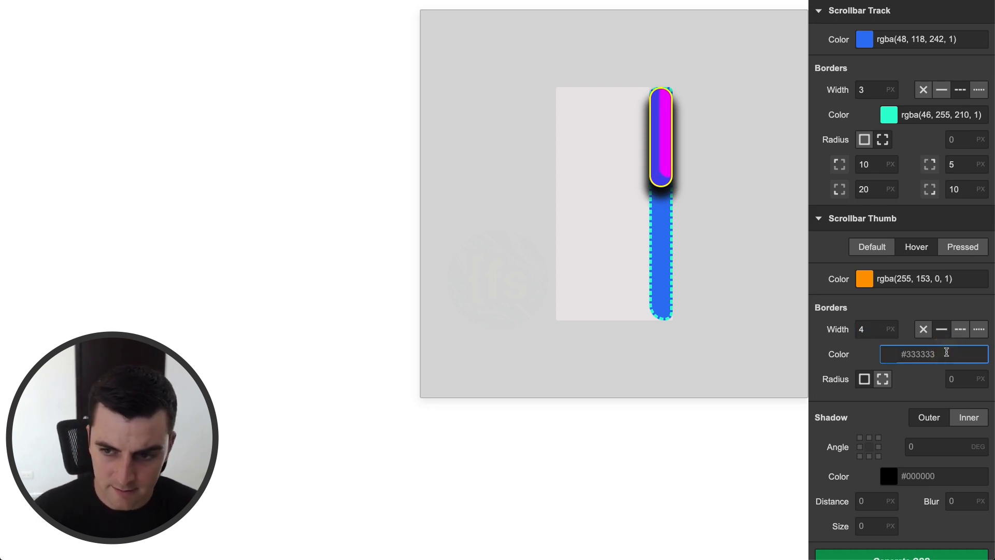
pyautogui.click(889, 354)
pyautogui.click(985, 419)
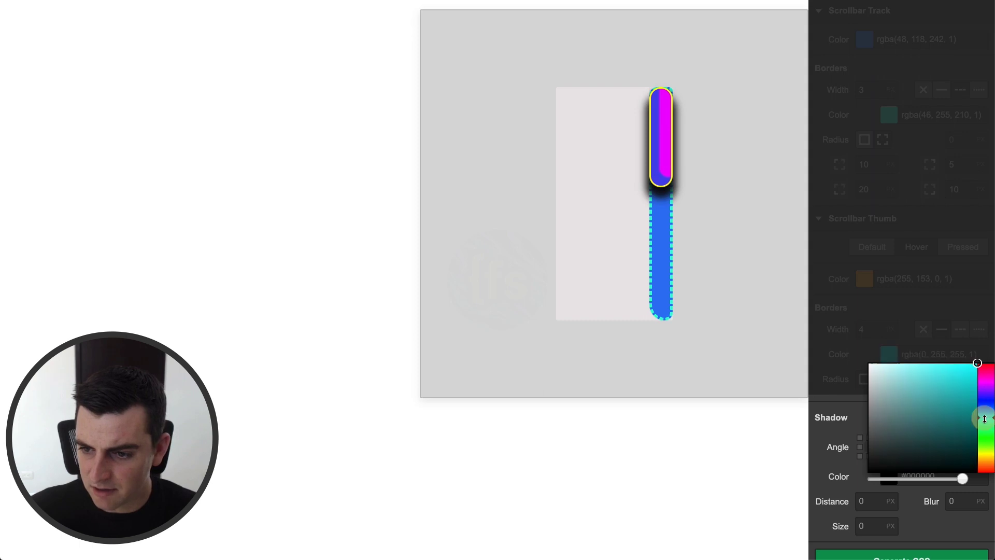
pyautogui.click(970, 344)
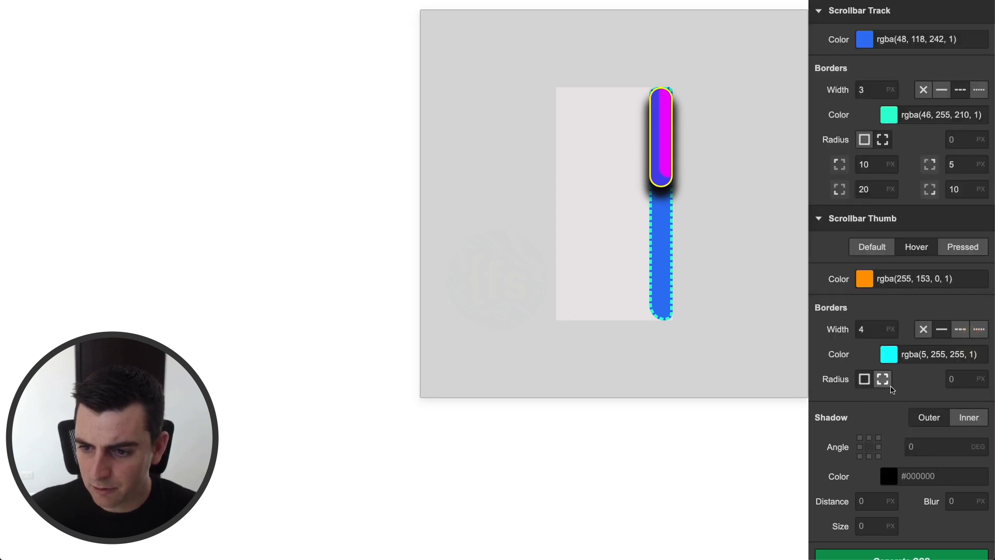
pyautogui.click(956, 381)
pyautogui.write('40')
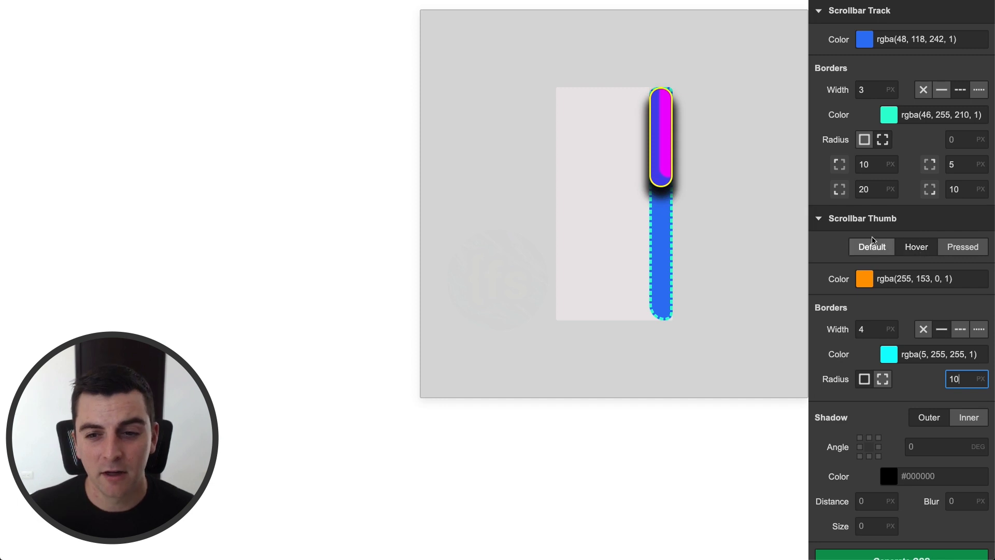
# Press the preview thumb to check its pressed look
pyautogui.click(666, 165)
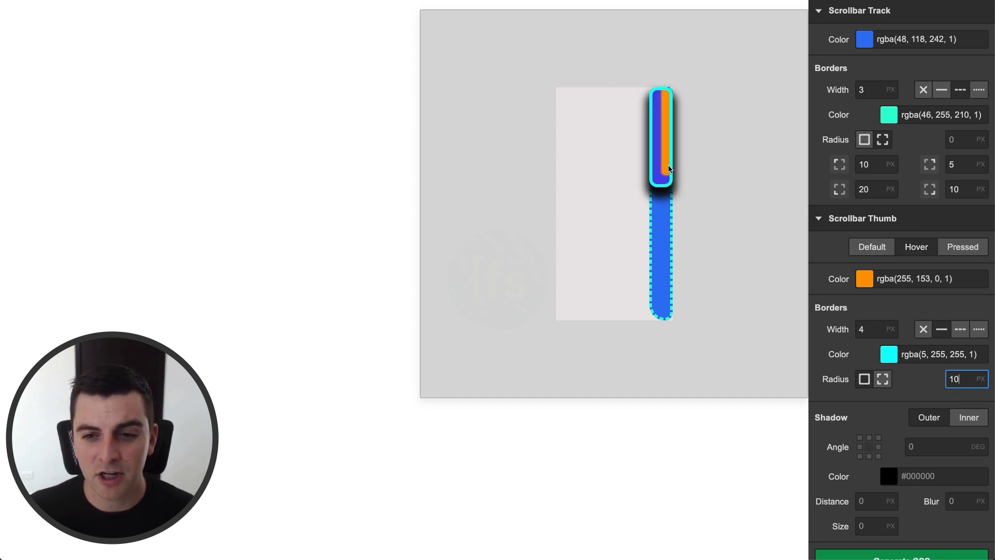
pyautogui.click(661, 164)
pyautogui.click(658, 170)
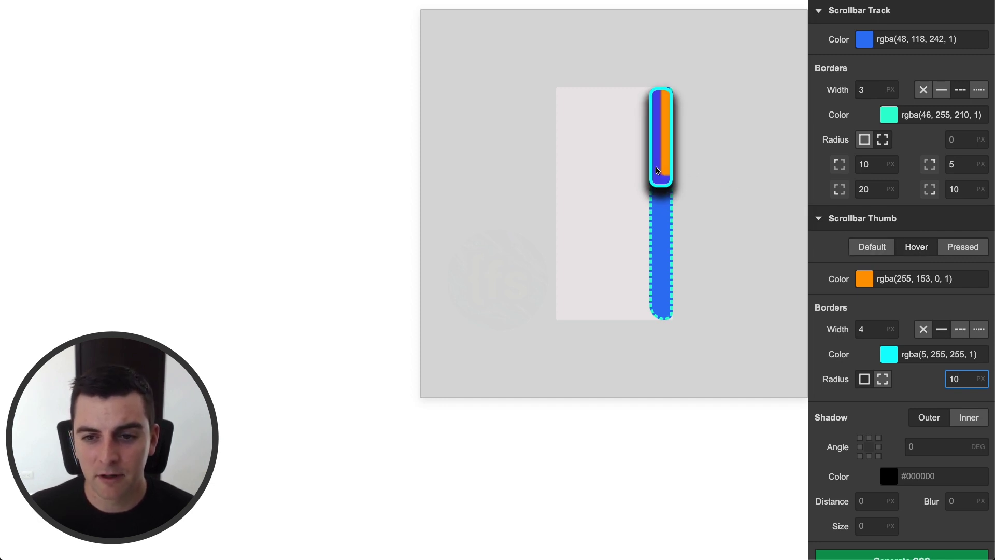
pyautogui.click(658, 146)
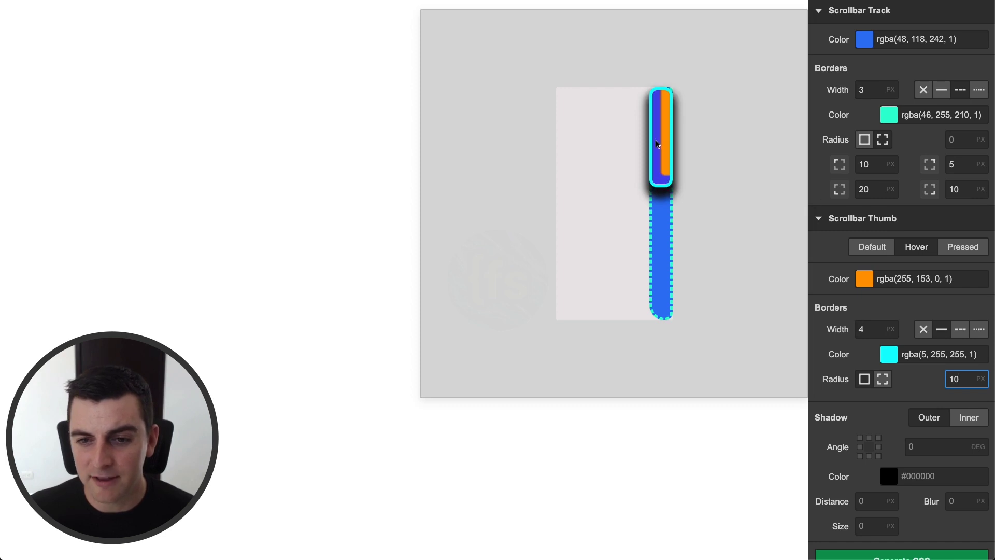
pyautogui.click(653, 155)
pyautogui.click(658, 165)
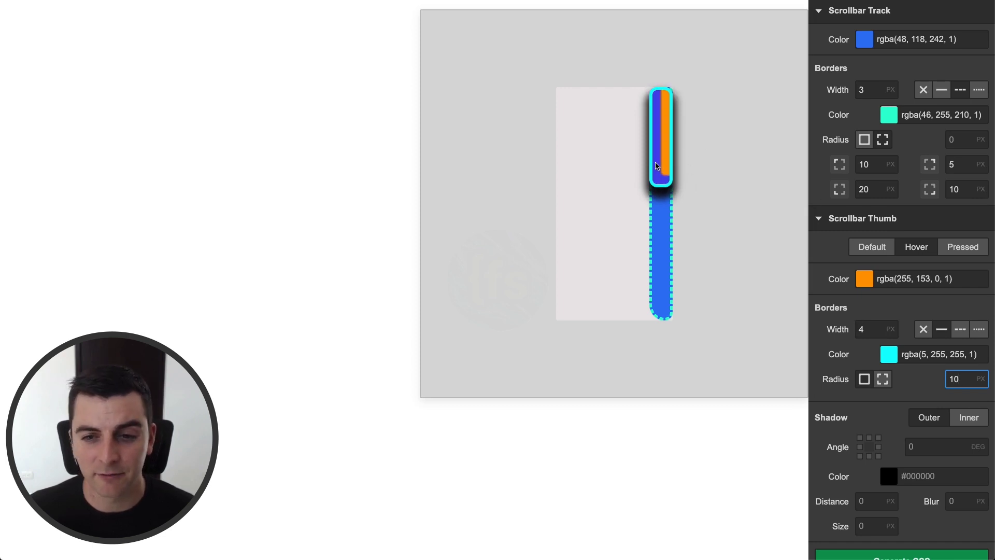
# Add a green outer shadow at 45°, distance 10, blur 1, and preview it
pyautogui.scroll(-2, 927, 376)
pyautogui.click(963, 358)
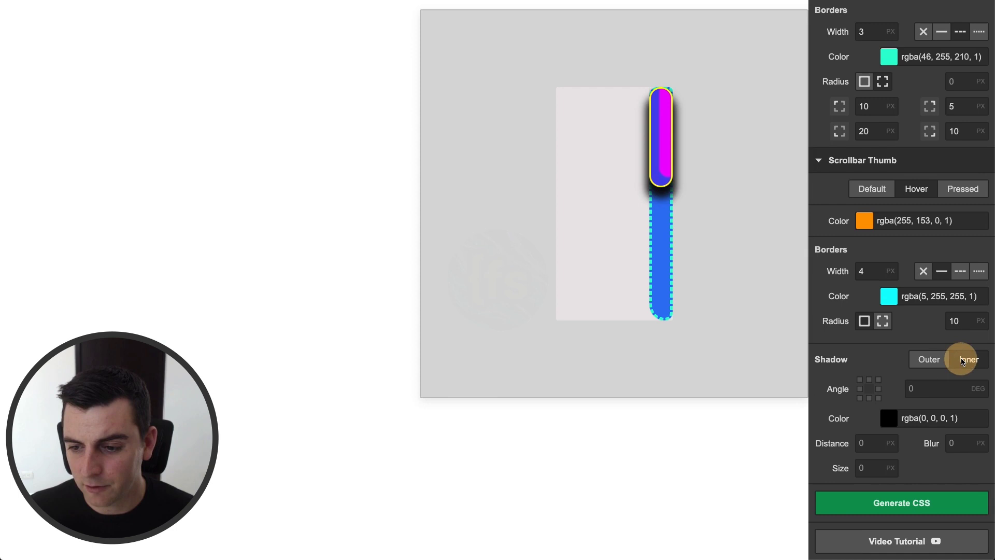
pyautogui.click(889, 417)
pyautogui.moveTo(990, 490); pyautogui.dragTo(989, 501)
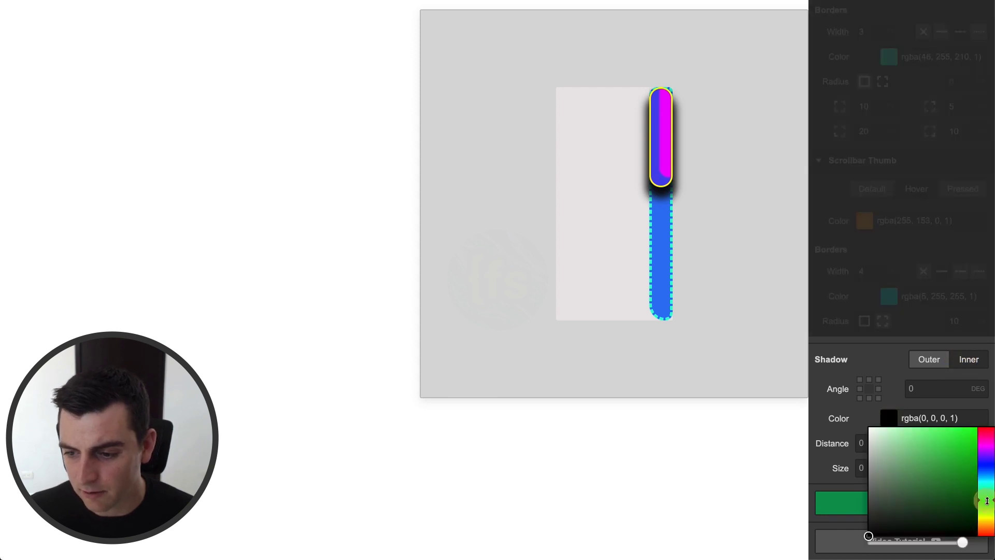
pyautogui.click(975, 431)
pyautogui.click(984, 368)
pyautogui.click(861, 443)
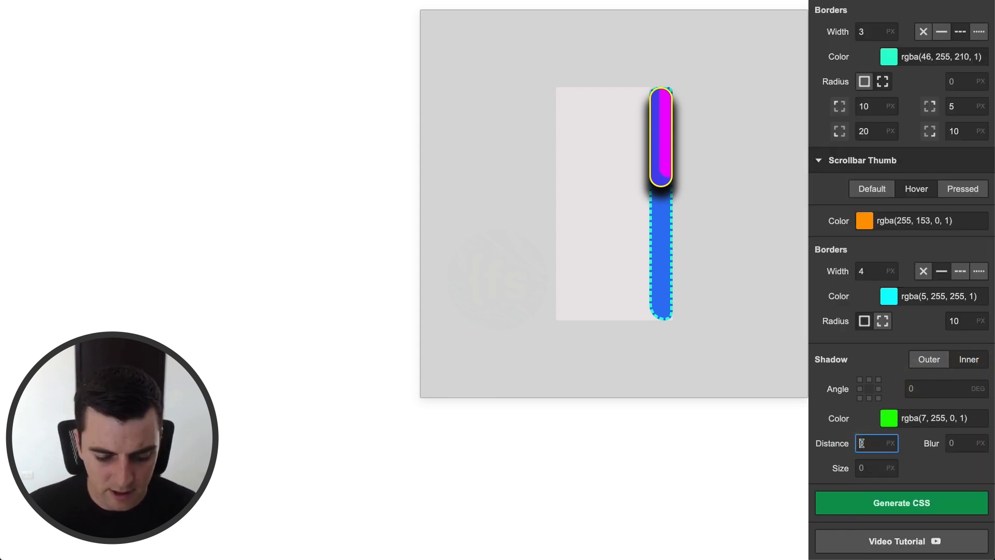
pyautogui.write('10')
pyautogui.press('Tab')
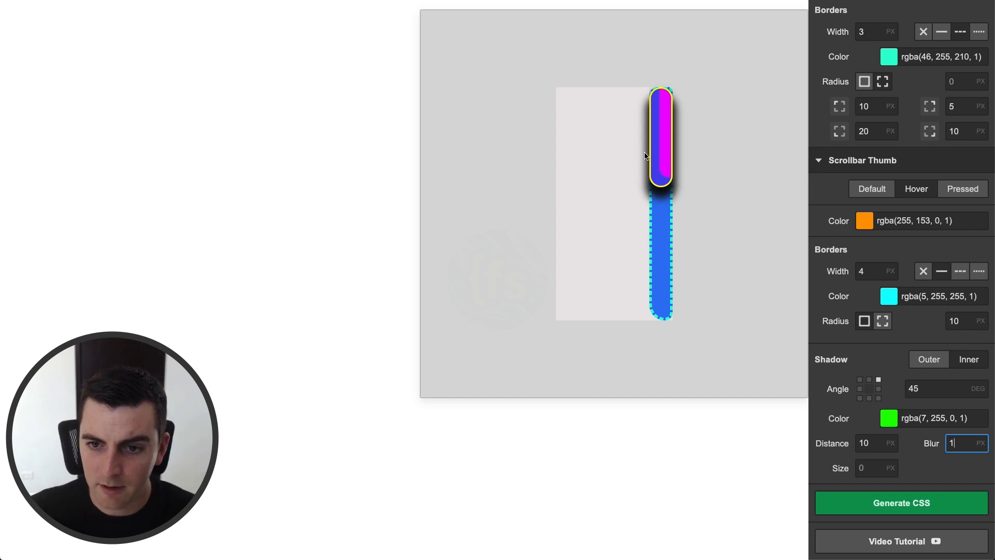
pyautogui.write('1')
pyautogui.click(657, 160)
pyautogui.click(654, 150)
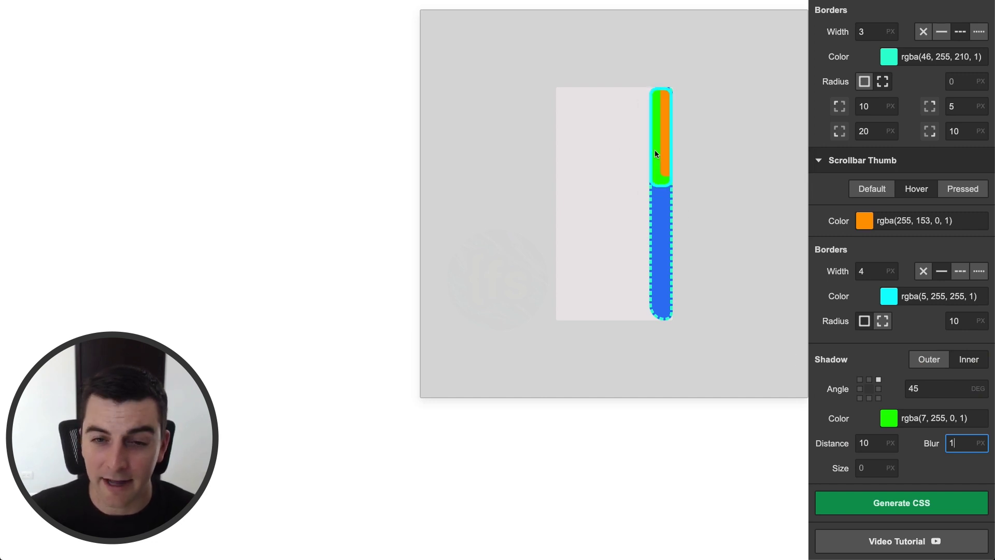
# Switch to the Hover thumb state and set its colour to green
pyautogui.scroll(1, 928, 363)
pyautogui.click(958, 235)
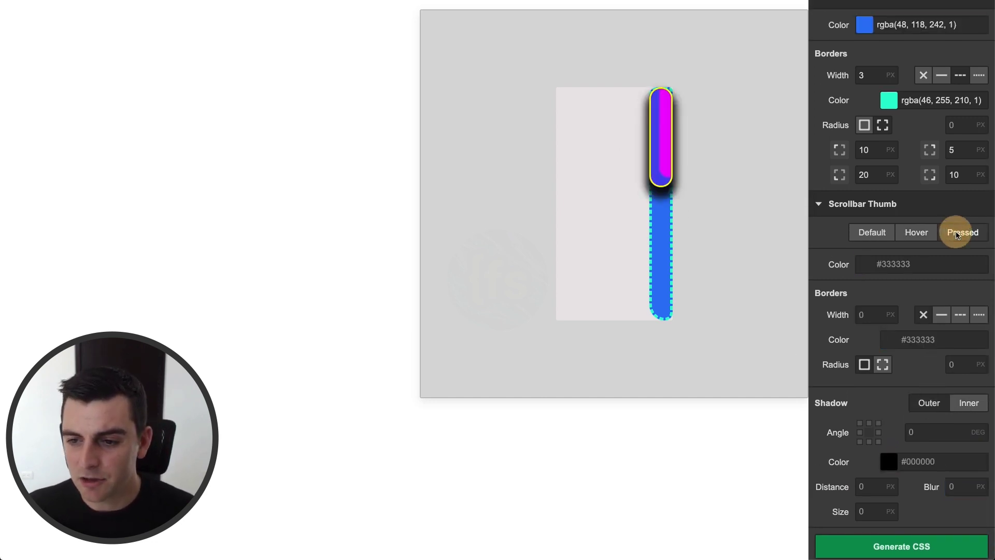
pyautogui.click(864, 263)
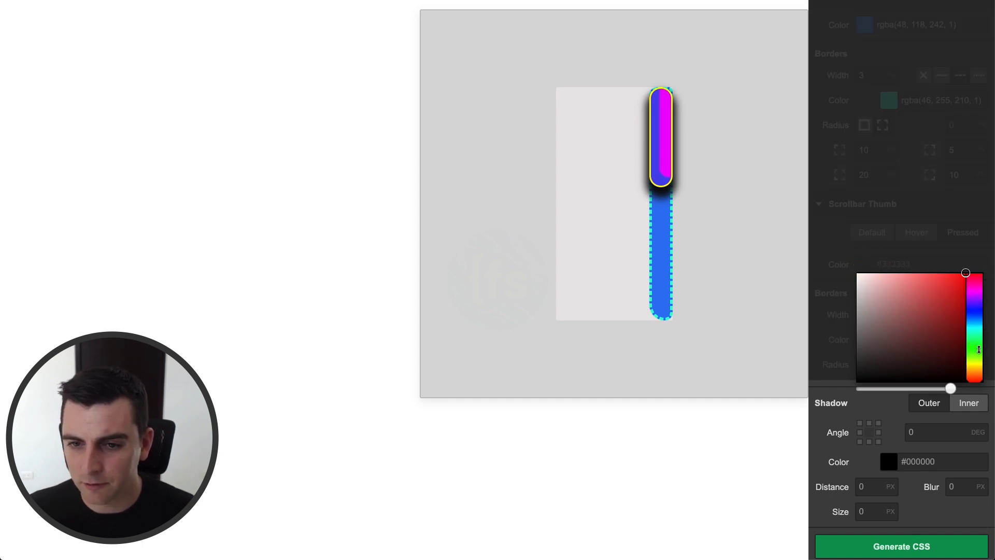
pyautogui.click(979, 349)
pyautogui.click(929, 217)
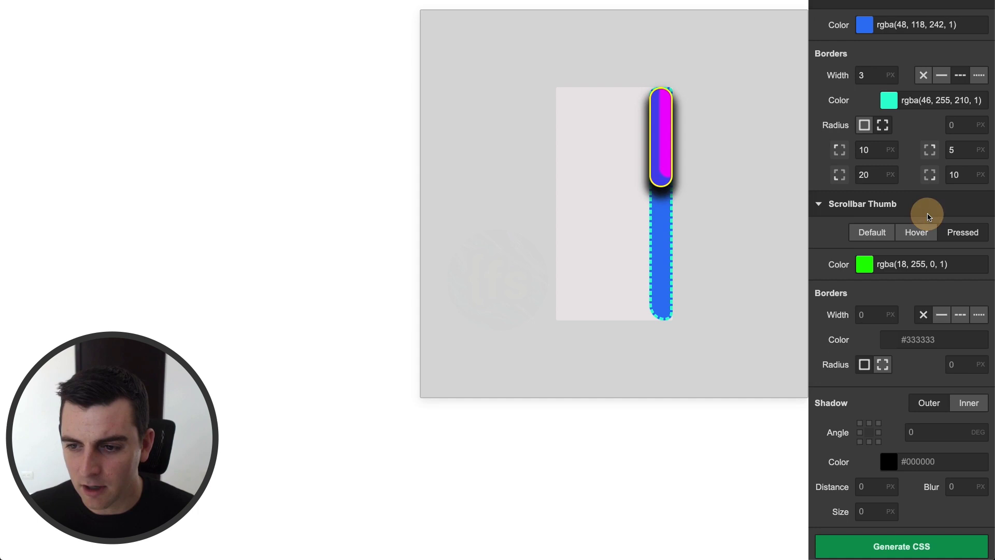
# Test the thumb states on the preview scrollbar
pyautogui.click(667, 172)
pyautogui.click(666, 169)
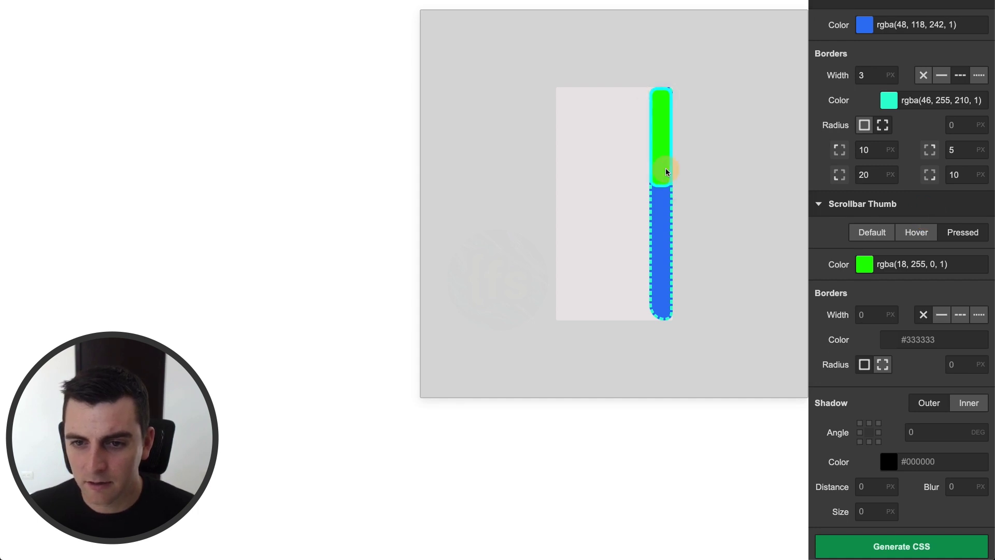
pyautogui.click(665, 168)
pyautogui.click(666, 168)
pyautogui.click(665, 168)
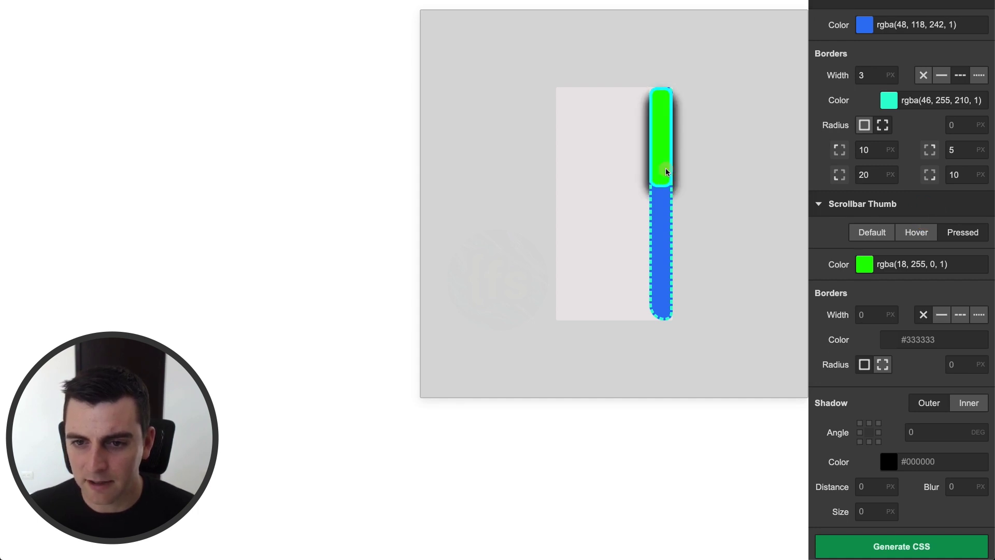
# Change the hover thumb colour to blue-violet rgba(51, 0, 255, 1) and check it on the preview
pyautogui.click(865, 264)
pyautogui.click(974, 306)
pyautogui.click(950, 238)
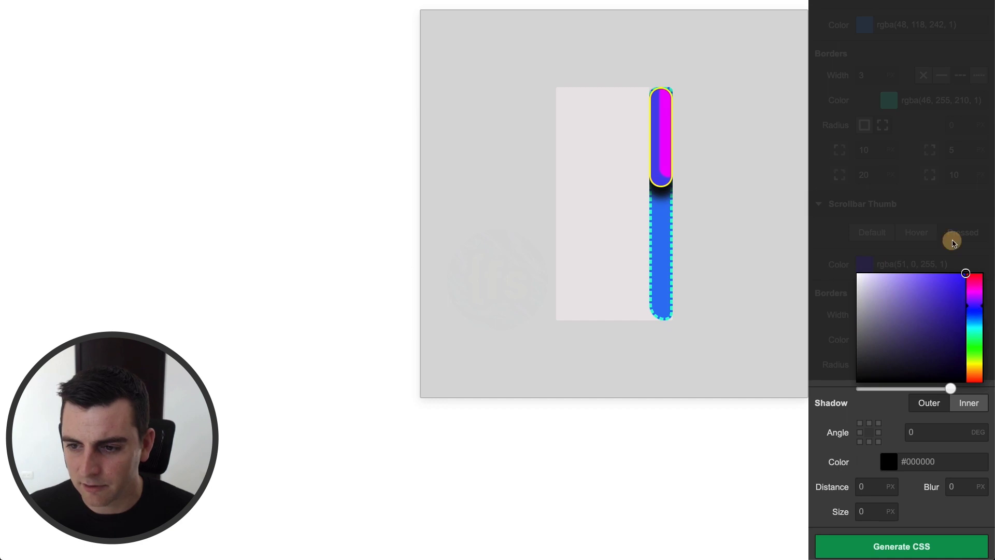
pyautogui.click(662, 149)
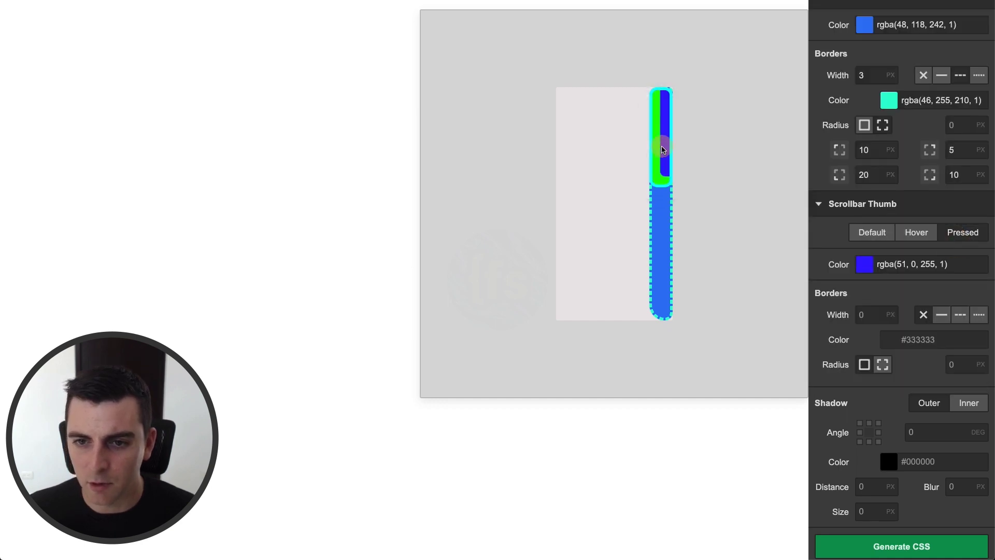
pyautogui.rightClick(662, 150)
pyautogui.click(662, 150)
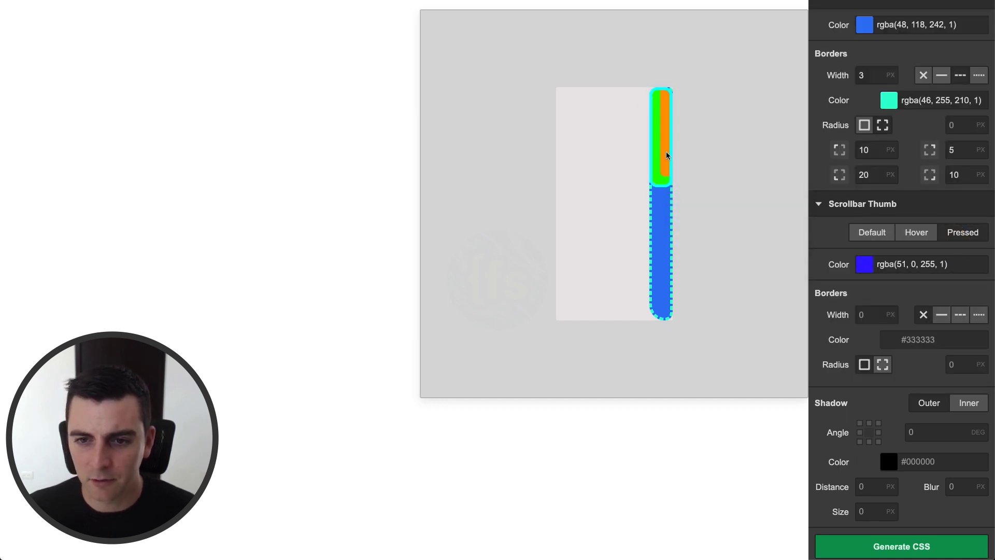
pyautogui.click(665, 152)
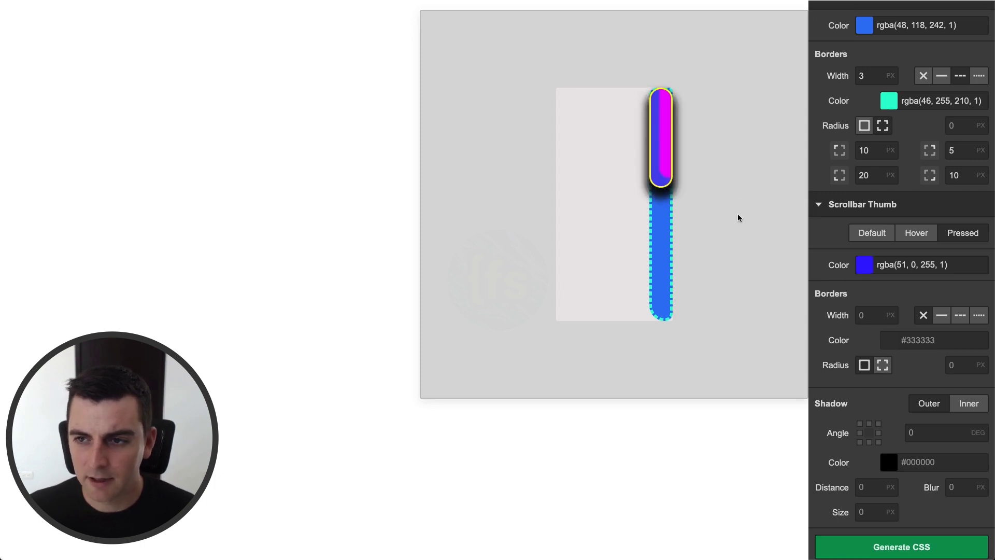
pyautogui.scroll(-1, 929, 418)
pyautogui.scroll(5, 928, 414)
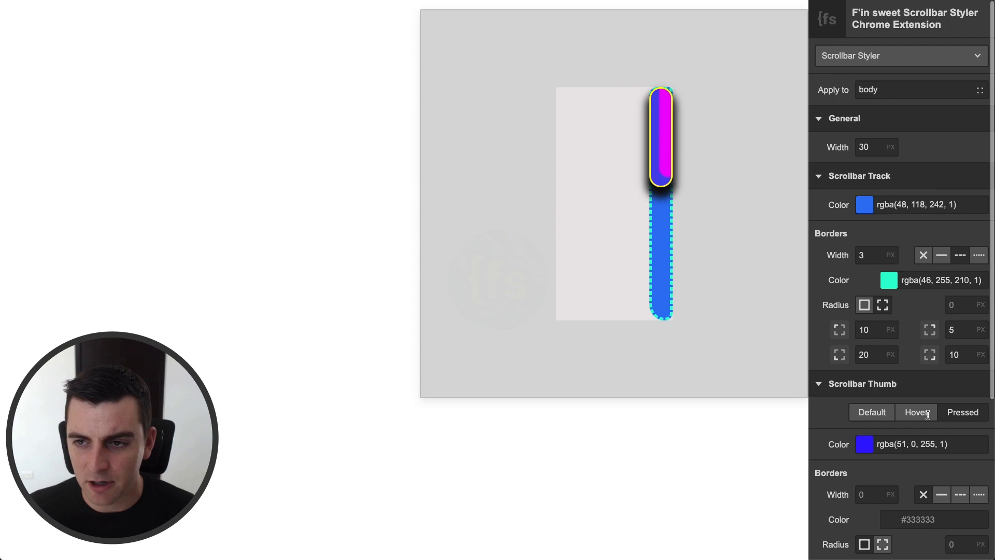
pyautogui.scroll(-5, 928, 418)
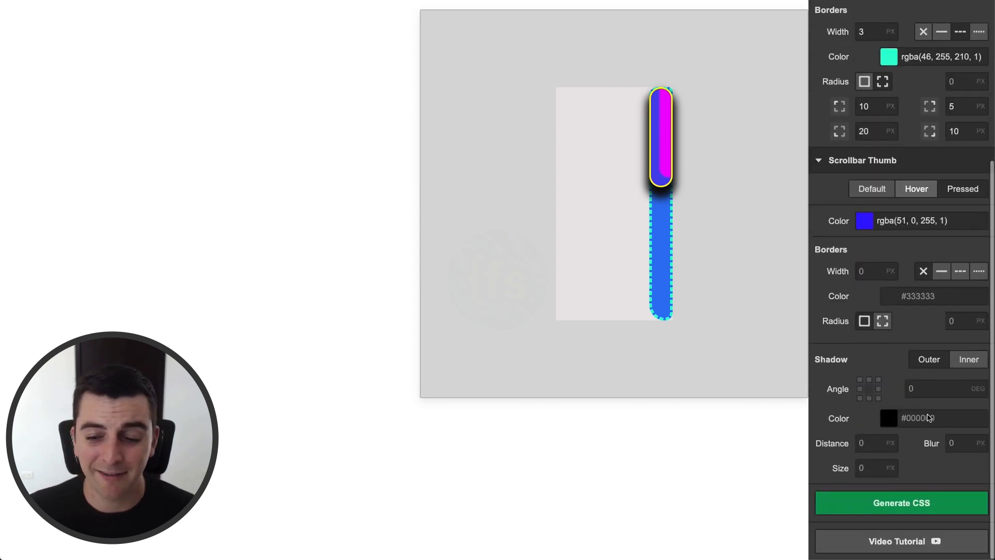
# Generate the body scrollbar CSS, copy it to the clipboard, and close the code modal
pyautogui.click(877, 501)
pyautogui.scroll(-5, 901, 358)
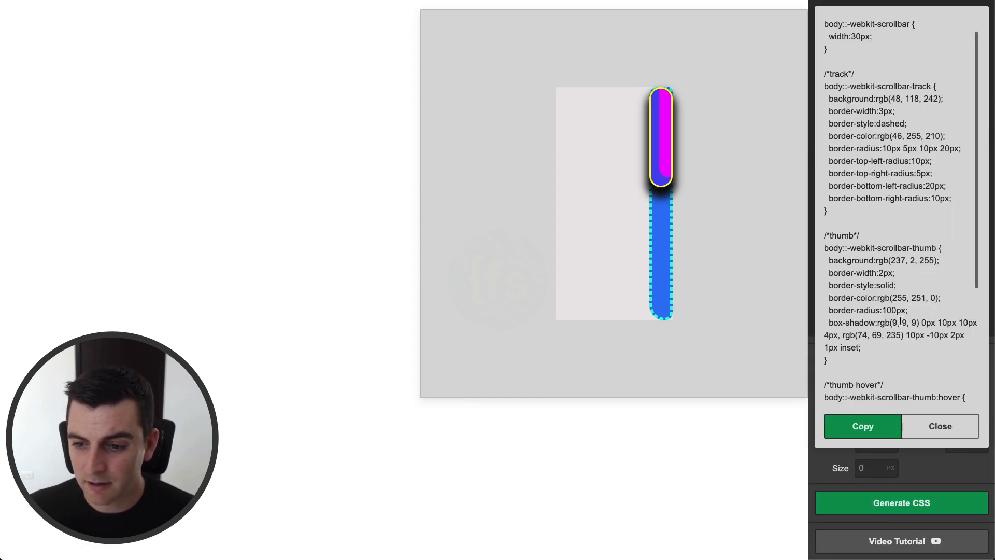
pyautogui.scroll(5, 900, 326)
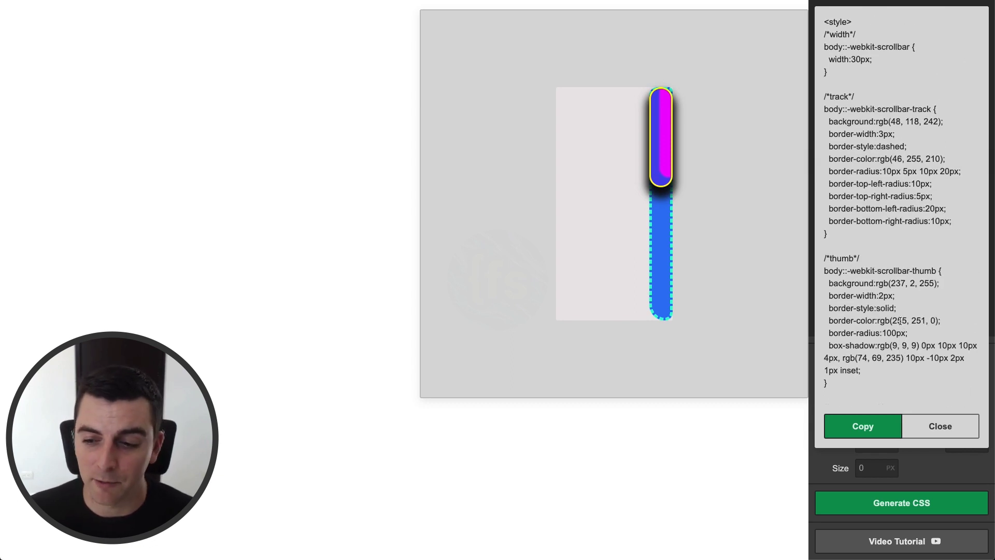
pyautogui.click(879, 435)
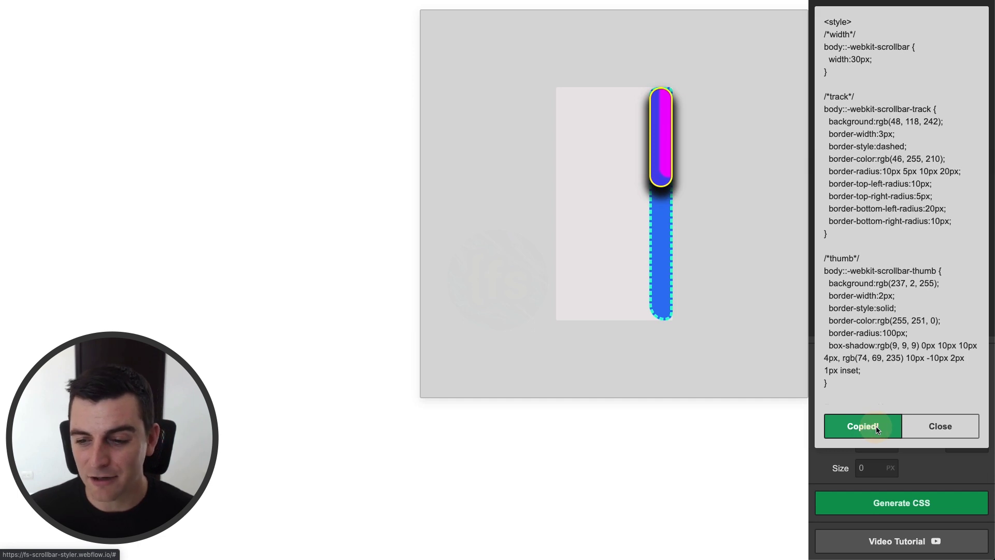
pyautogui.click(936, 427)
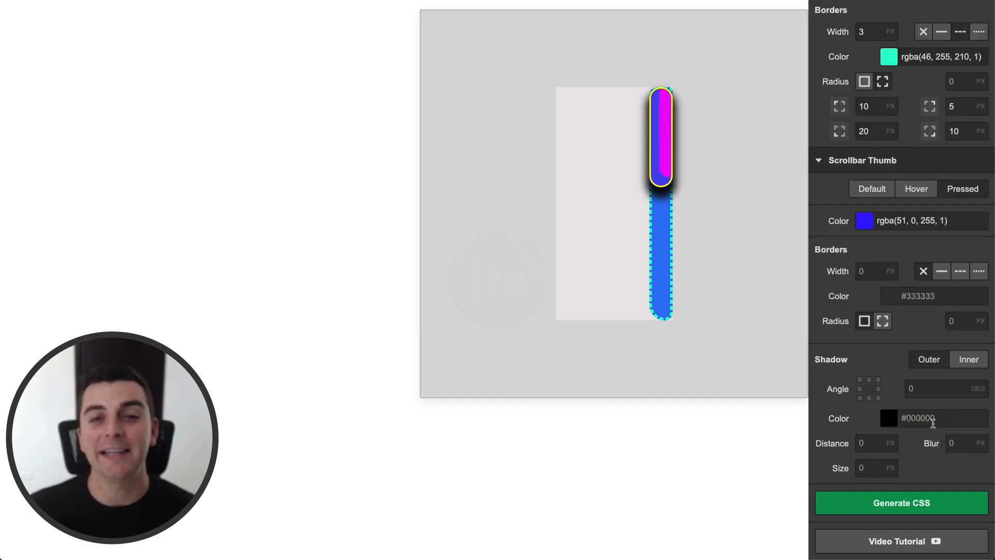
pyautogui.scroll(3, 930, 415)
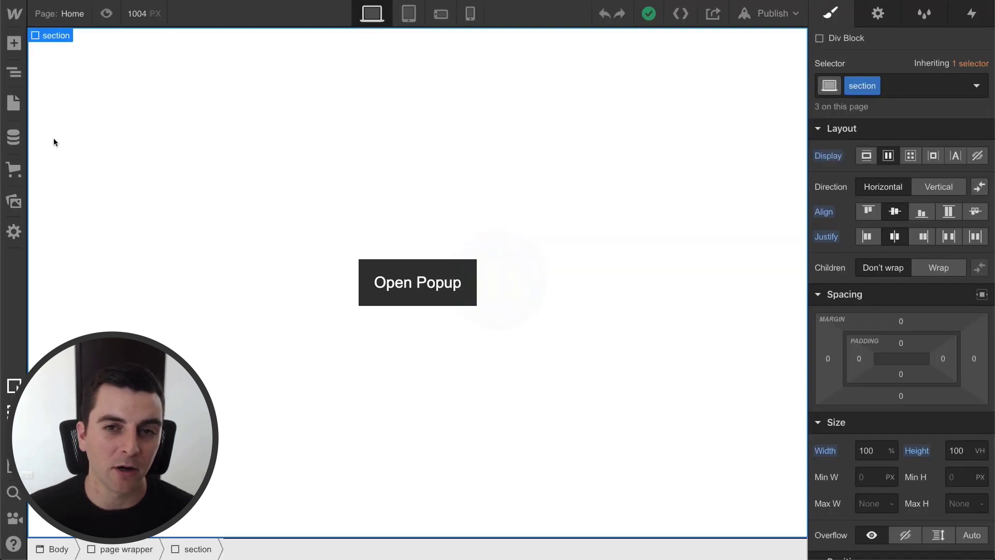
# Paste the scrollbar CSS into the Home page's Inside <head> custom code and save
pyautogui.click(14, 105)
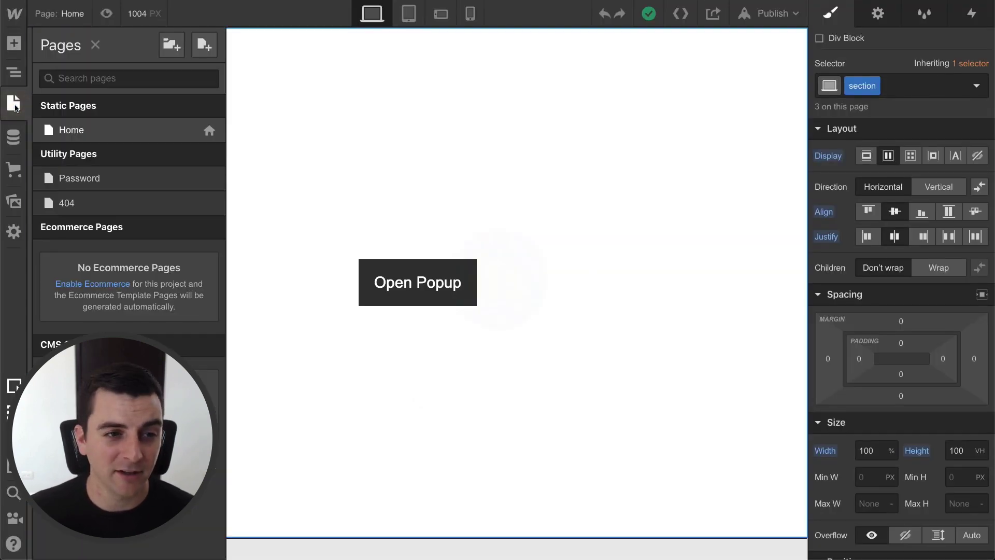
pyautogui.click(209, 132)
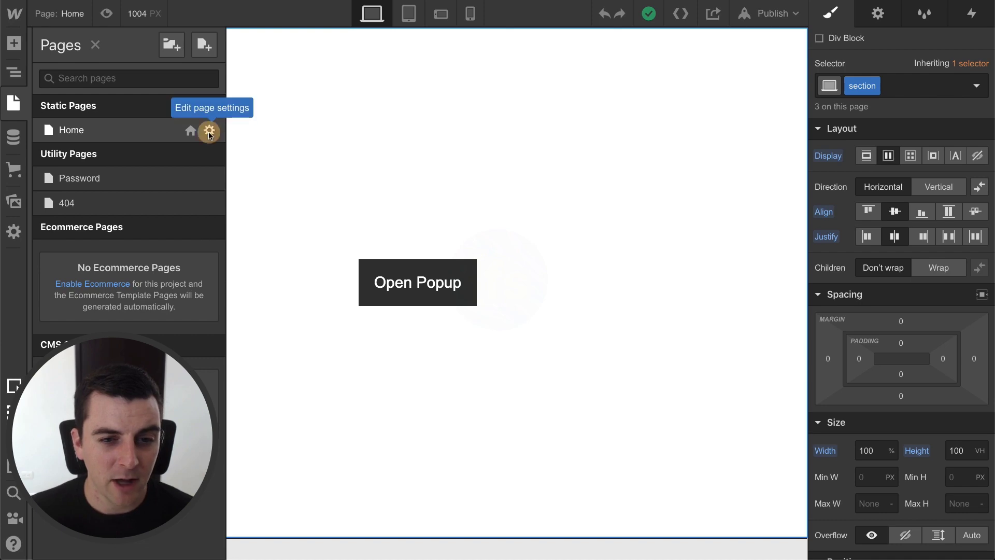
pyautogui.scroll(-15, 234, 196)
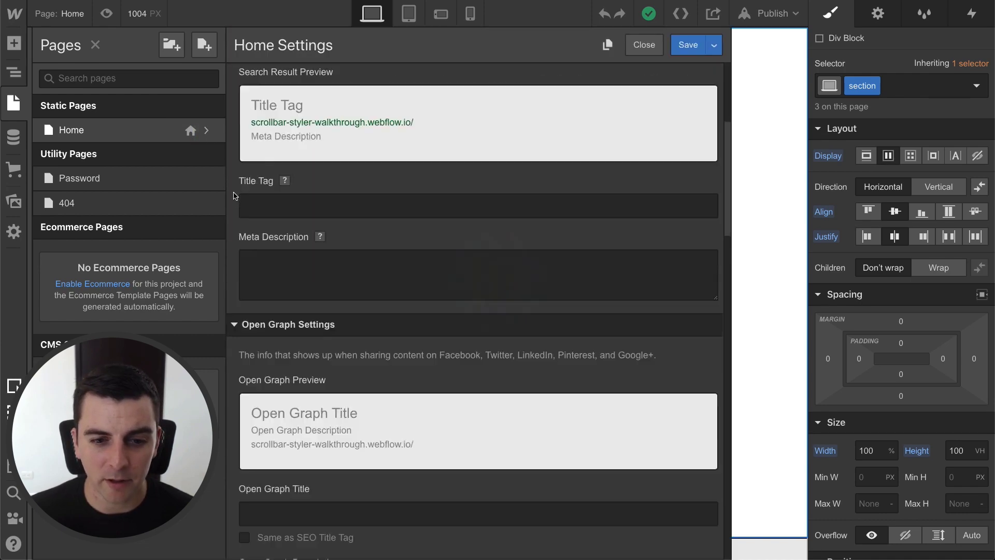
pyautogui.scroll(-8, 234, 196)
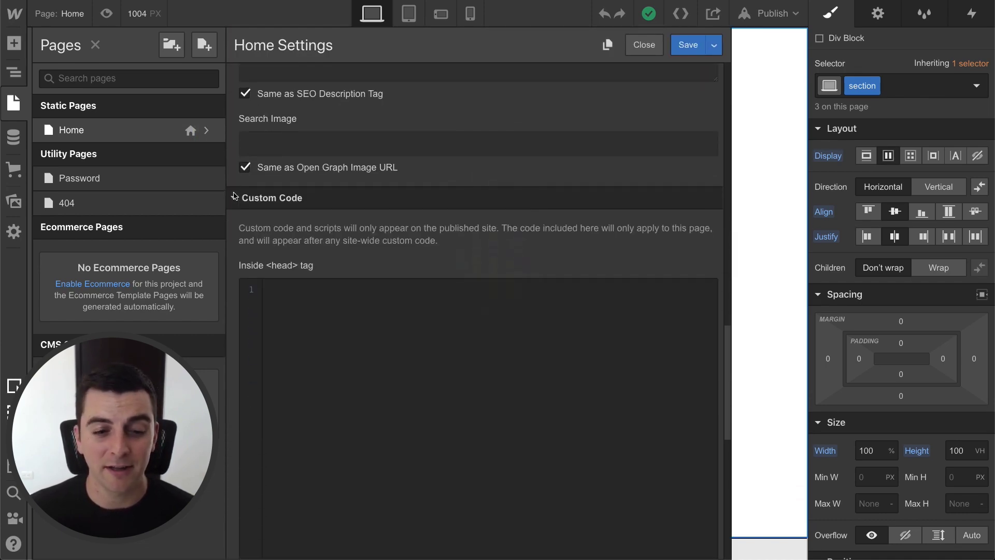
pyautogui.click(240, 195)
pyautogui.scroll(5, 304, 197)
pyautogui.scroll(-2, 372, 213)
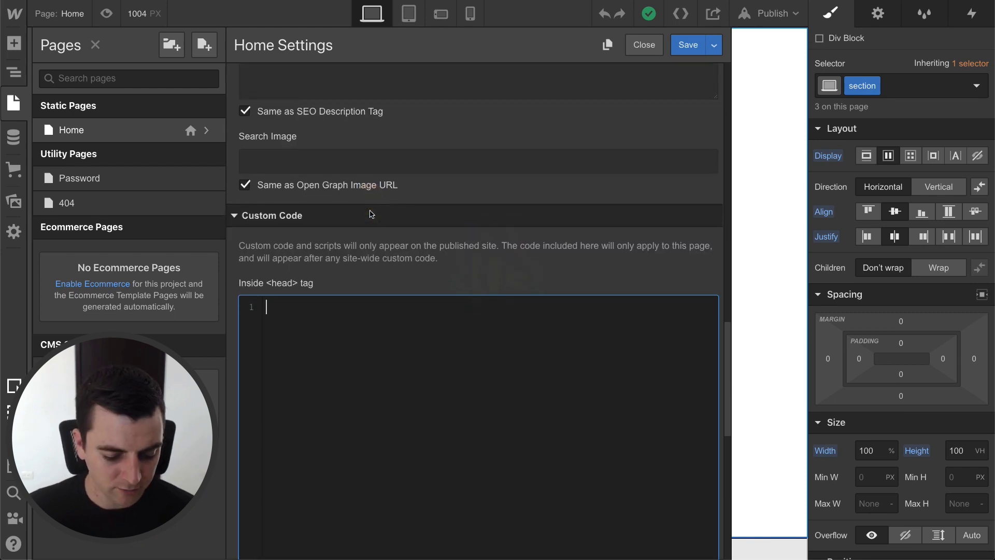
pyautogui.hotkey('ctrl', 'v')
pyautogui.scroll(-2, 340, 380)
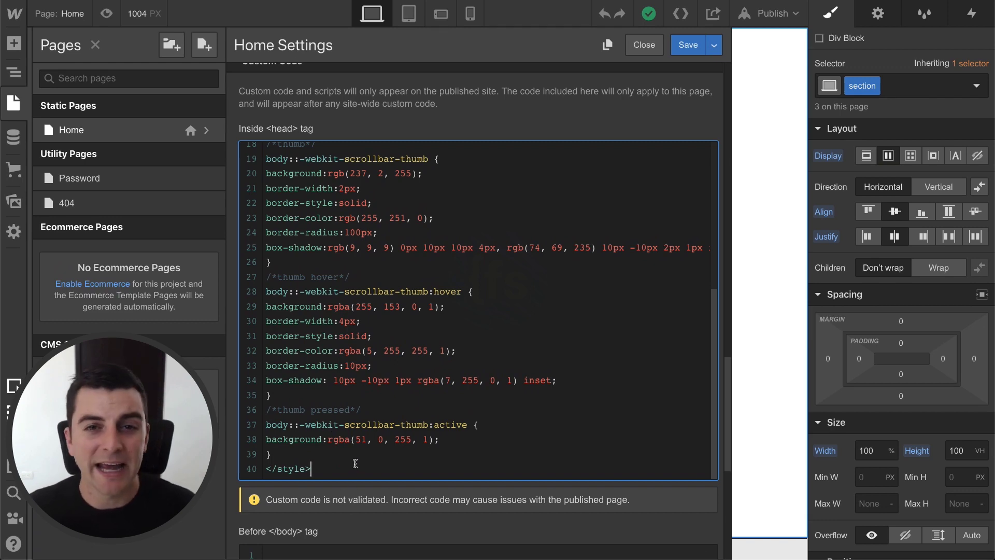
pyautogui.scroll(5, 355, 463)
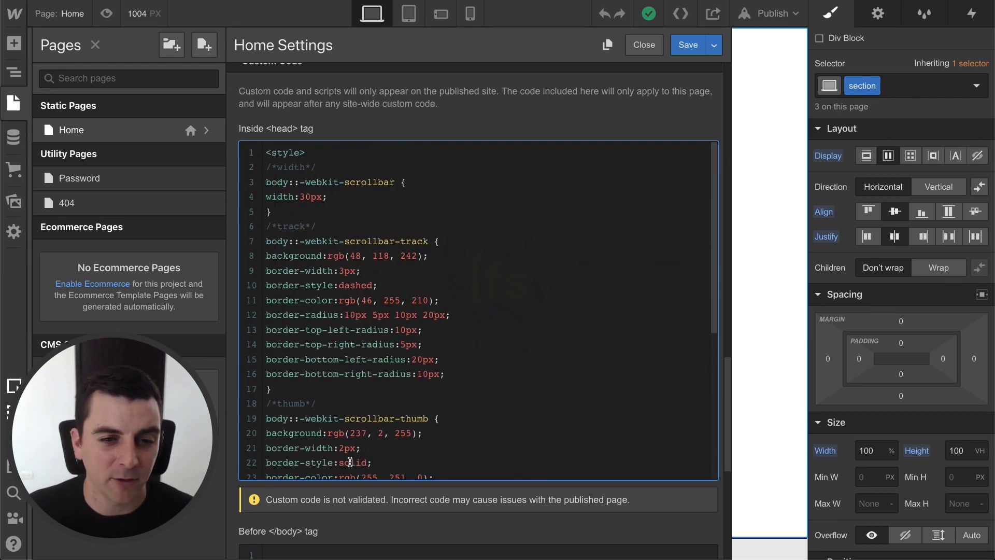
pyautogui.click(679, 45)
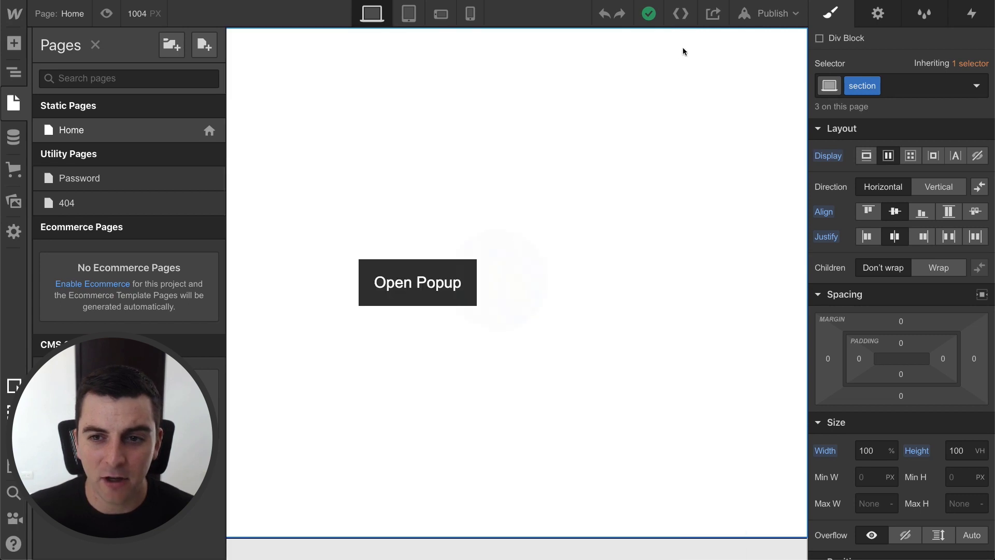
# Publish the site to the webflow.io domain and open the live page
pyautogui.click(754, 26)
pyautogui.click(617, 174)
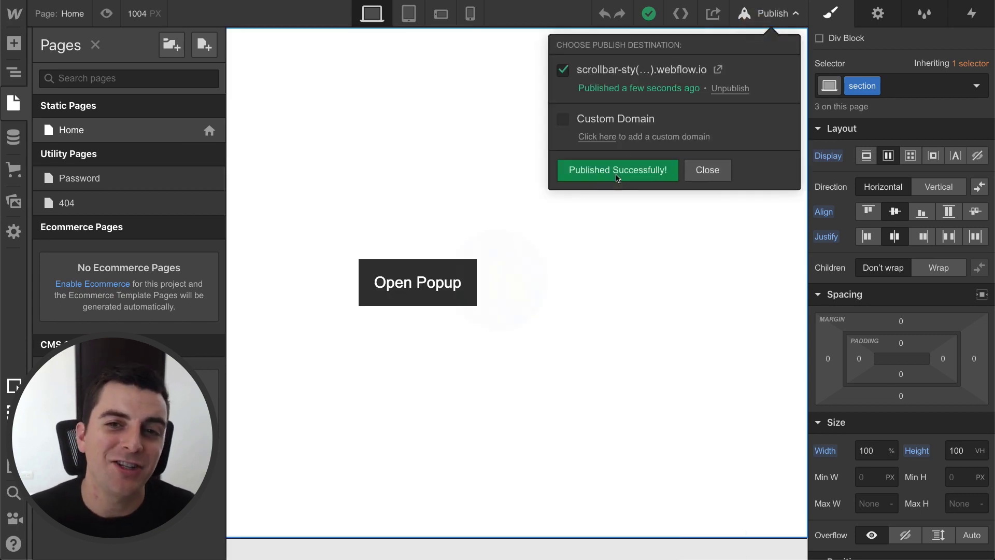
pyautogui.click(720, 73)
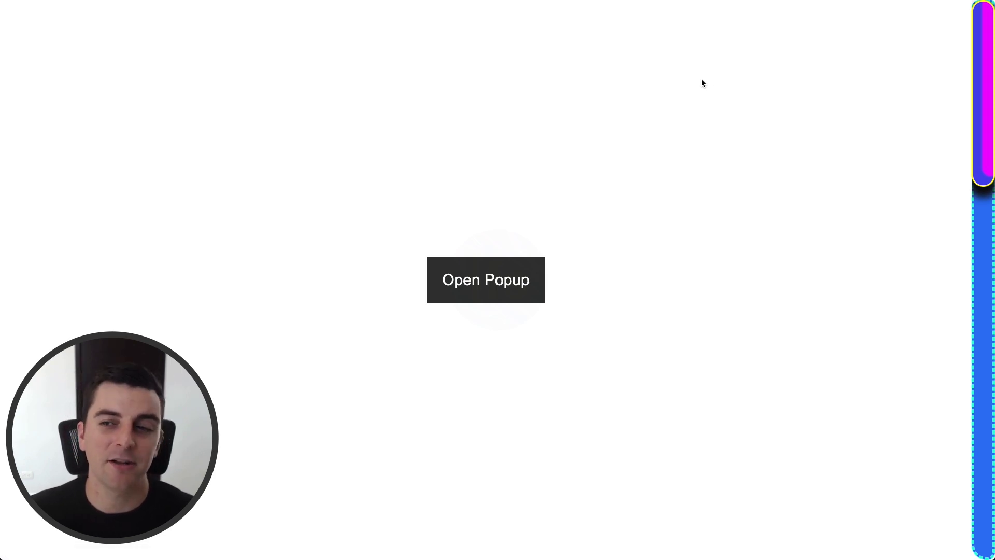
# Scroll the published page and press the scrollbar thumb to check the magenta, yellow-bordered style
pyautogui.scroll(-15, 702, 80)
pyautogui.scroll(10, 703, 81)
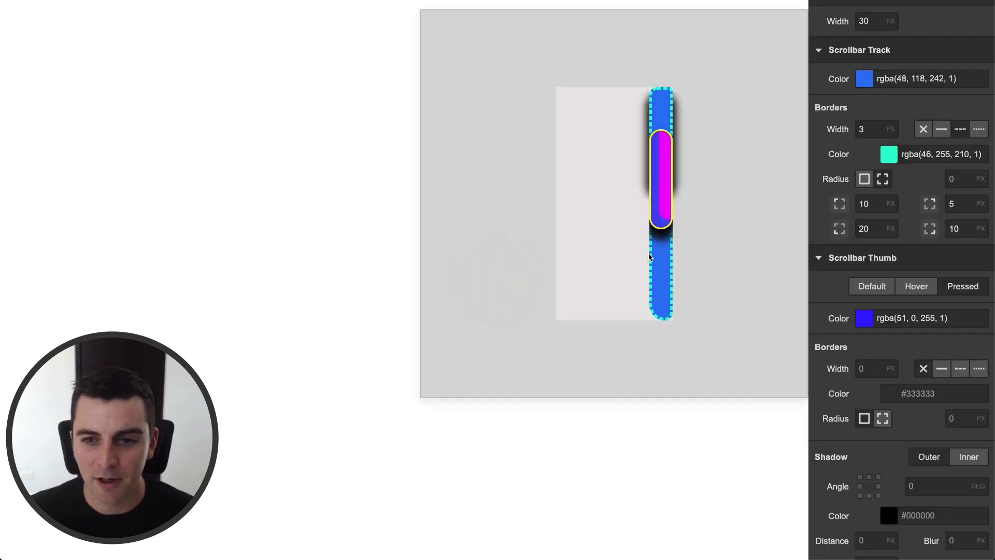
pyautogui.scroll(-1, 649, 257)
pyautogui.scroll(4, 649, 256)
pyautogui.scroll(-6, 650, 257)
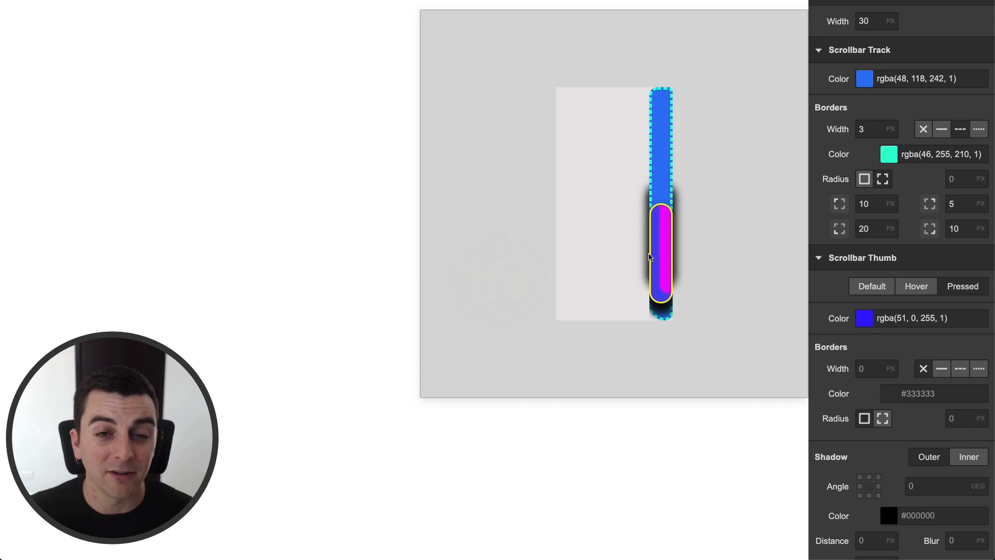
pyautogui.scroll(5, 650, 256)
pyautogui.scroll(2, 649, 257)
pyautogui.scroll(-5, 649, 254)
pyautogui.scroll(5, 649, 253)
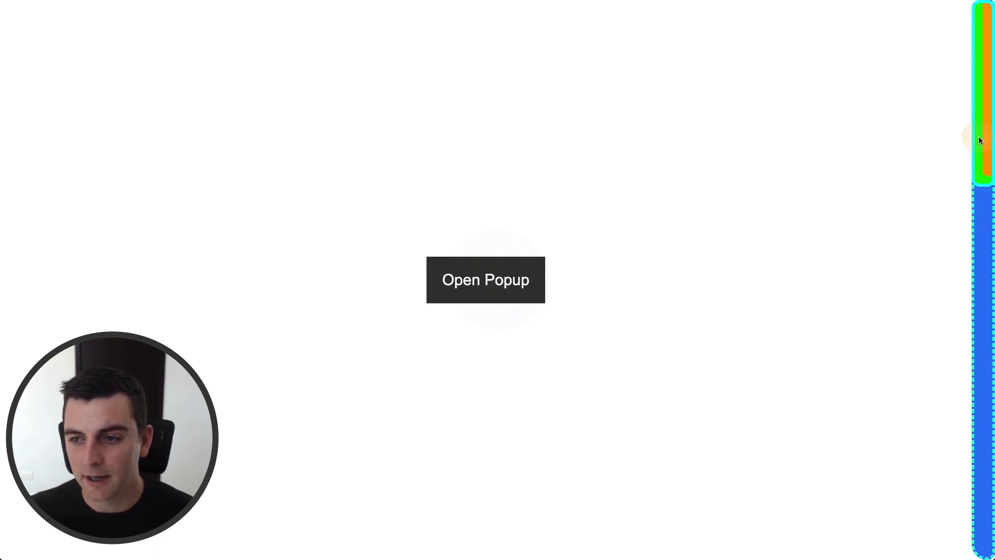
pyautogui.click(983, 178)
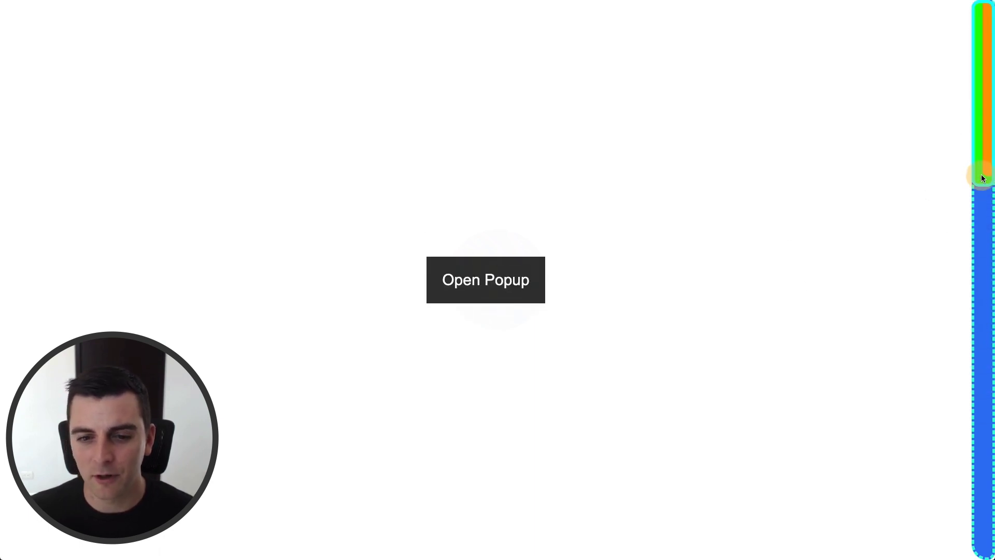
# Open the popup on the live page and scroll its rich text to inspect the plain scrollbar
pyautogui.click(491, 292)
pyautogui.scroll(-3, 490, 289)
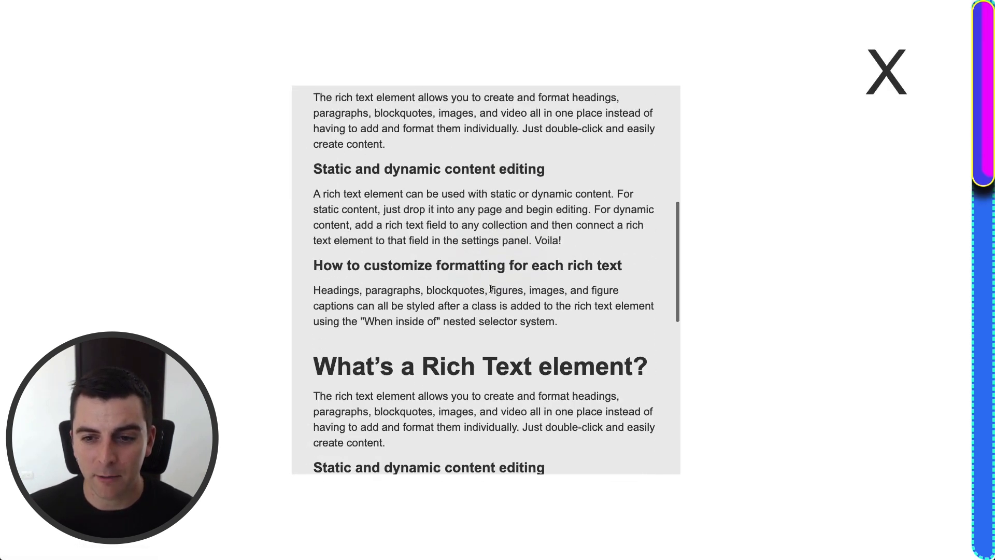
pyautogui.scroll(-5, 490, 289)
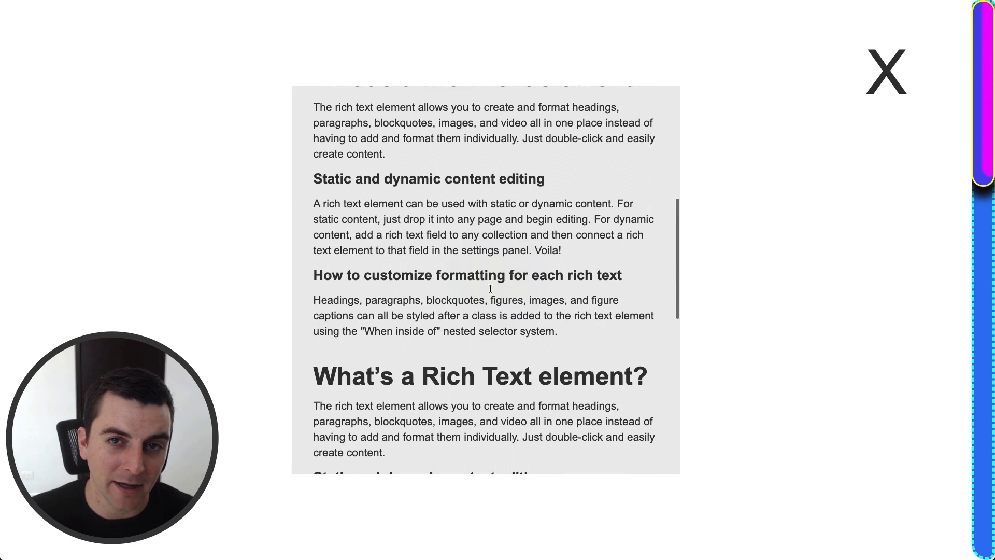
pyautogui.scroll(-1, 490, 289)
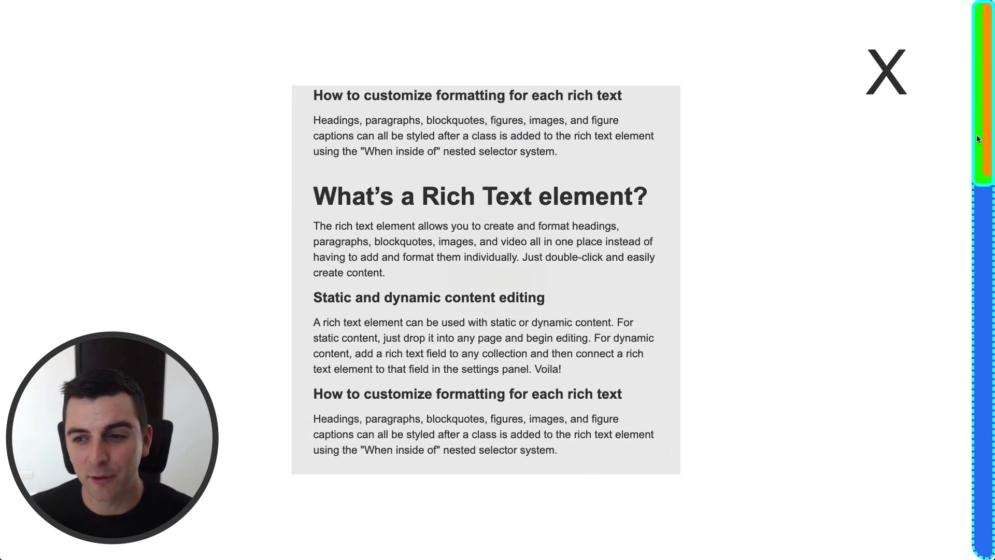
pyautogui.click(910, 119)
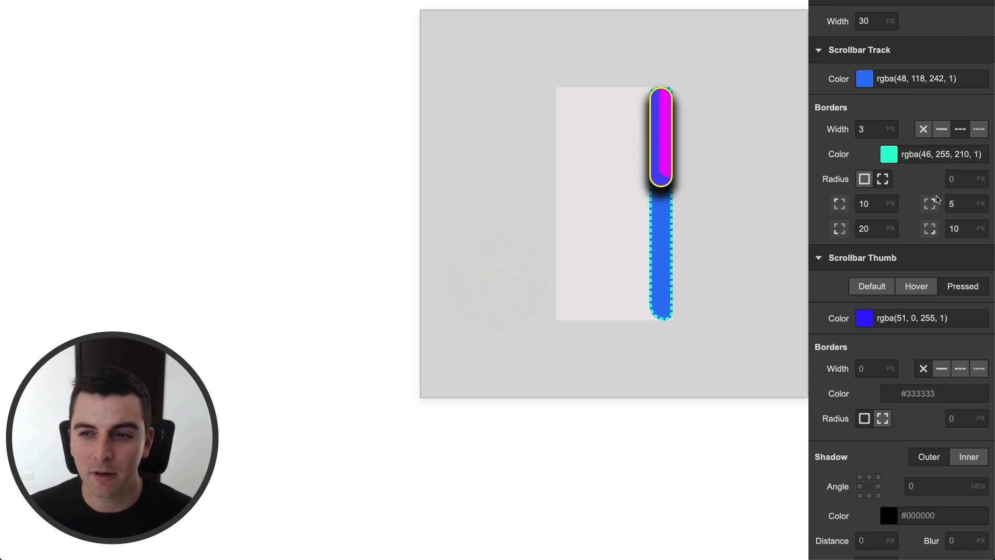
pyautogui.scroll(3, 939, 199)
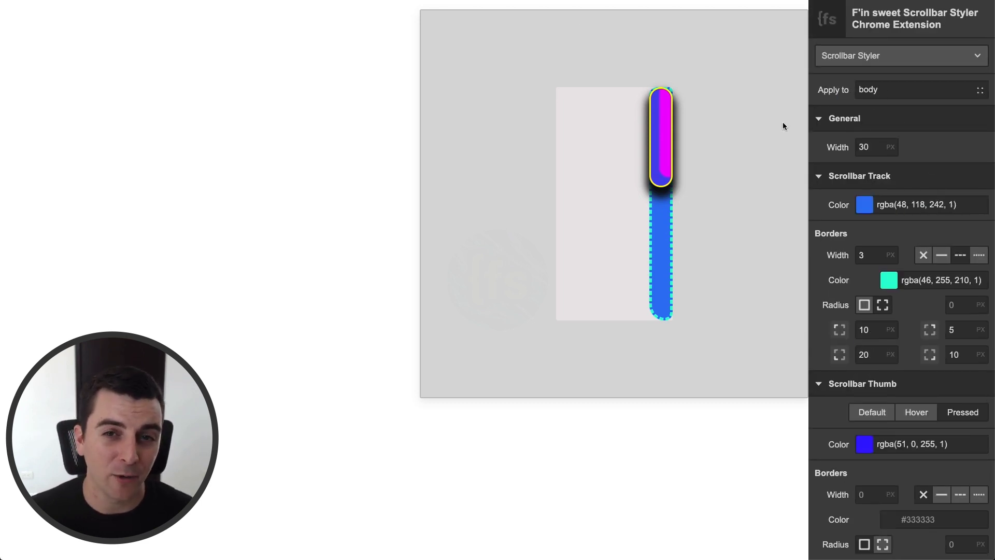
pyautogui.click(512, 224)
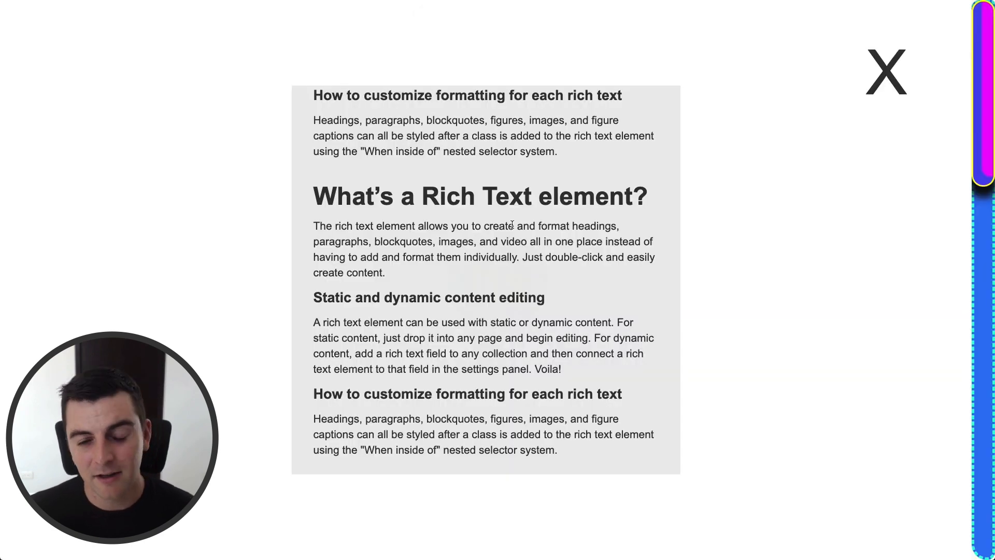
pyautogui.scroll(-5, 570, 311)
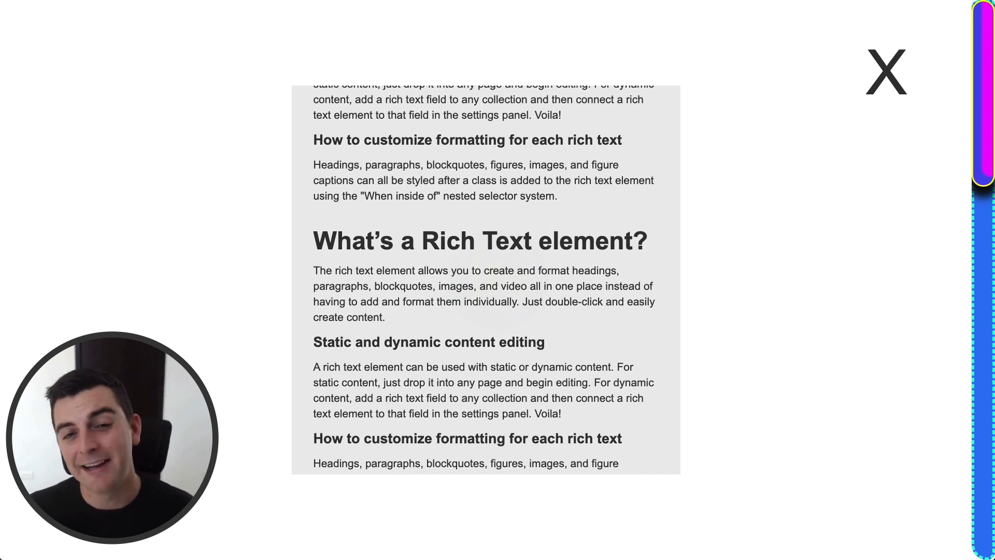
pyautogui.scroll(-2, 565, 259)
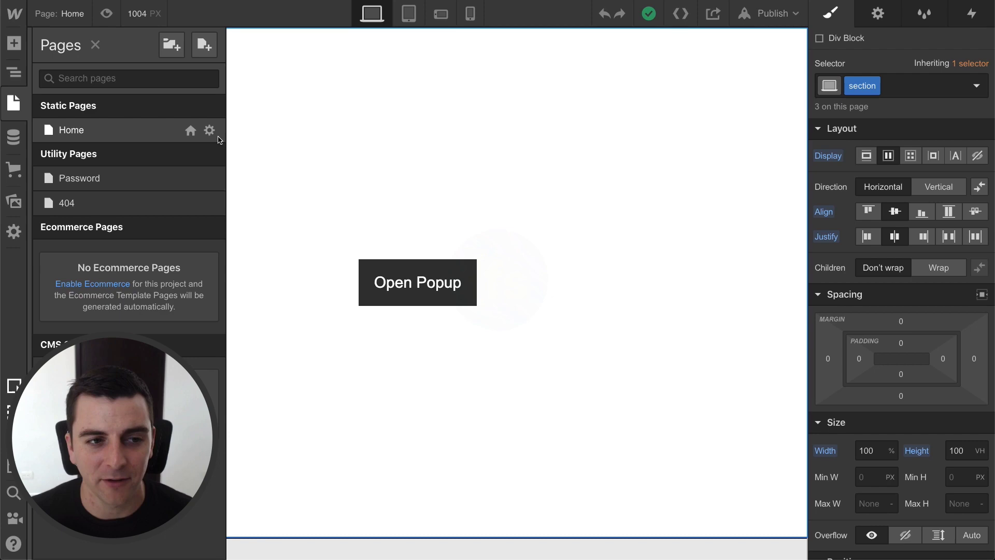
# Display the popup wrapper as flex and inspect the popup modal and its Rich Text Block
pyautogui.click(15, 72)
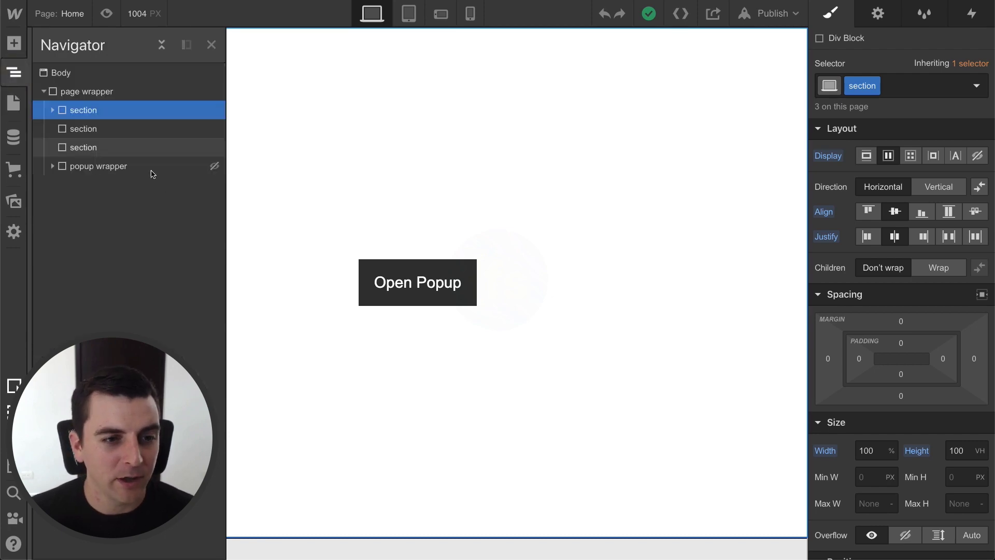
pyautogui.click(123, 167)
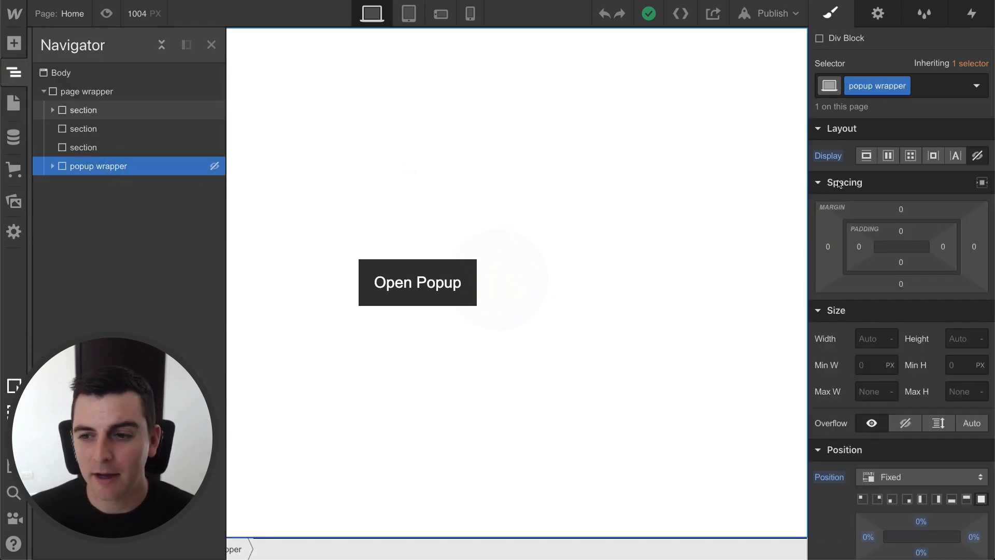
pyautogui.click(893, 159)
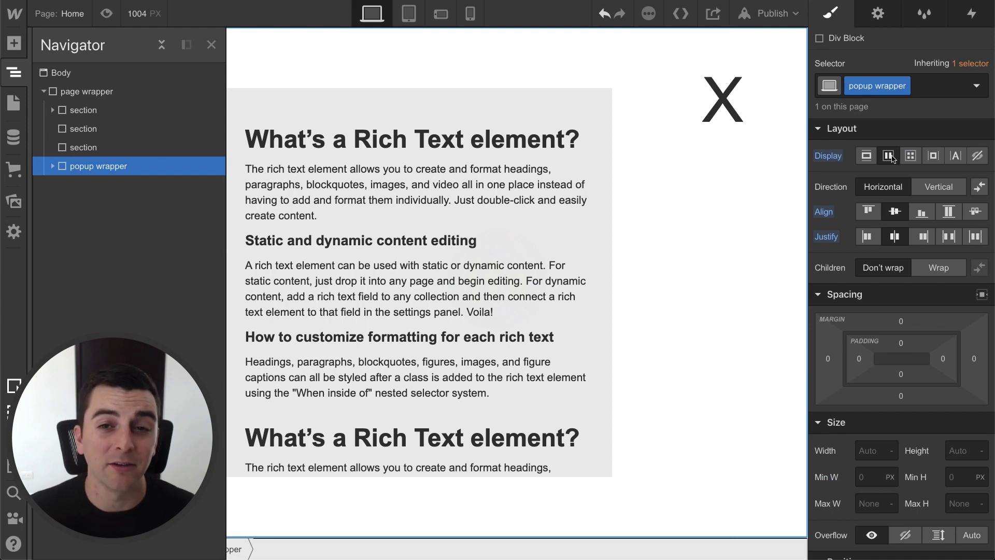
pyautogui.click(424, 105)
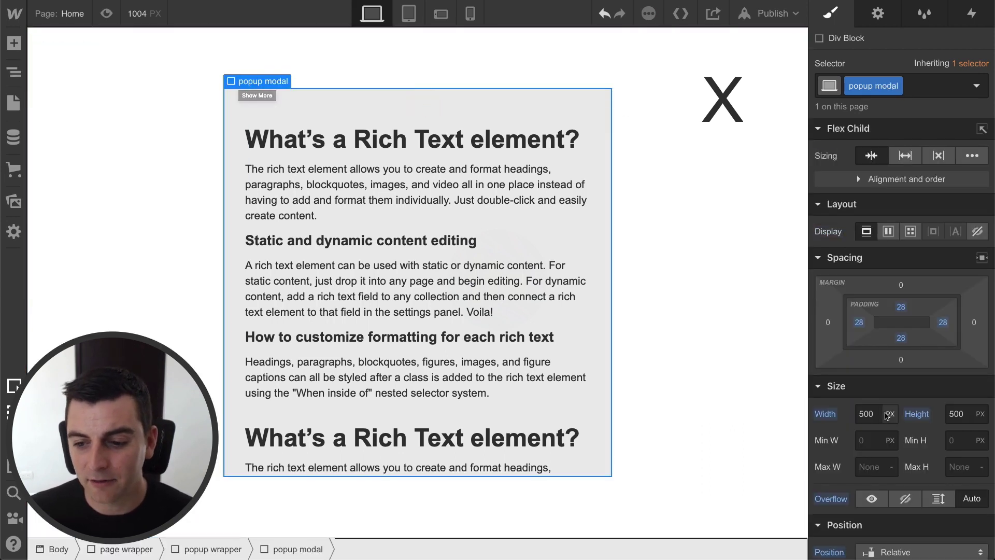
pyautogui.scroll(-2, 891, 410)
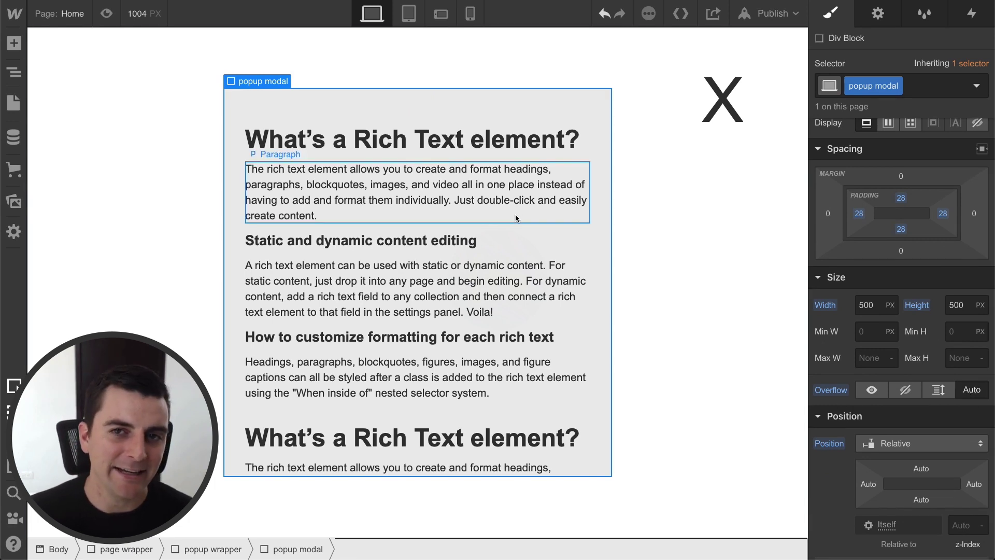
pyautogui.click(318, 135)
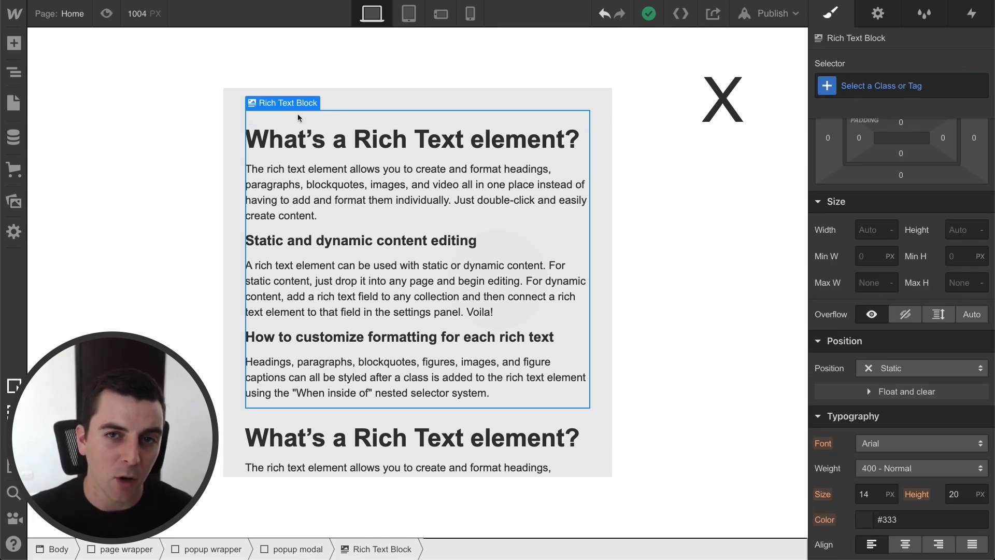
pyautogui.click(227, 100)
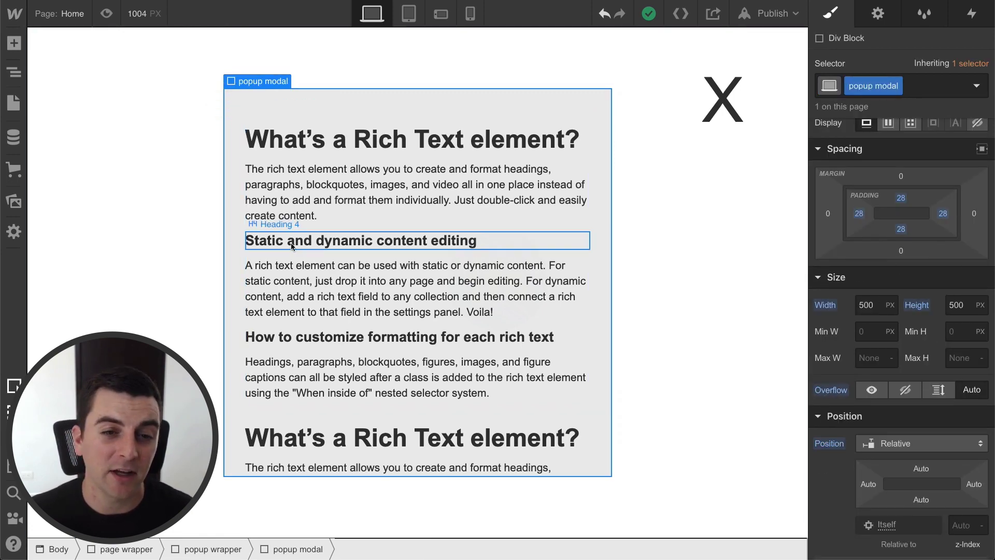
pyautogui.scroll(-2, 292, 246)
pyautogui.scroll(-5, 292, 247)
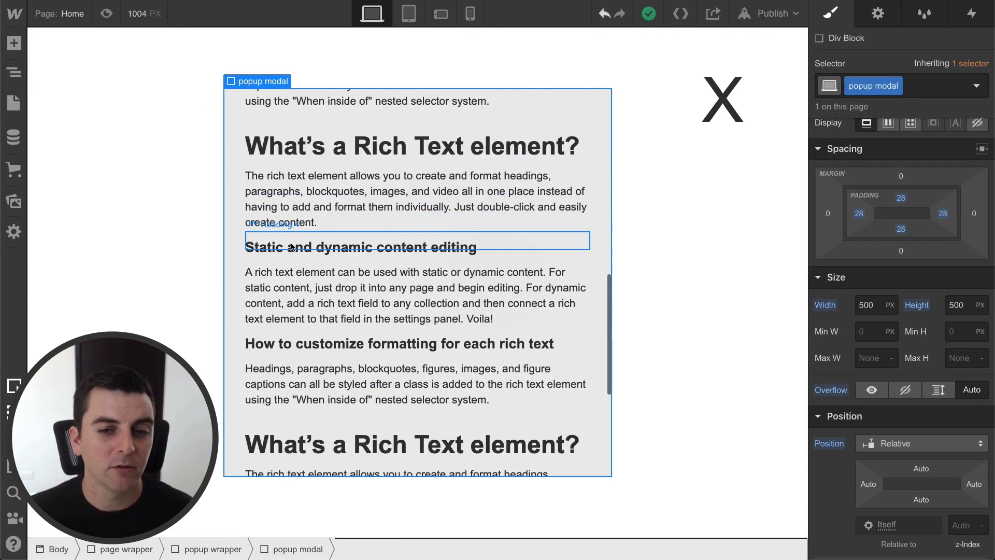
pyautogui.scroll(15, 292, 247)
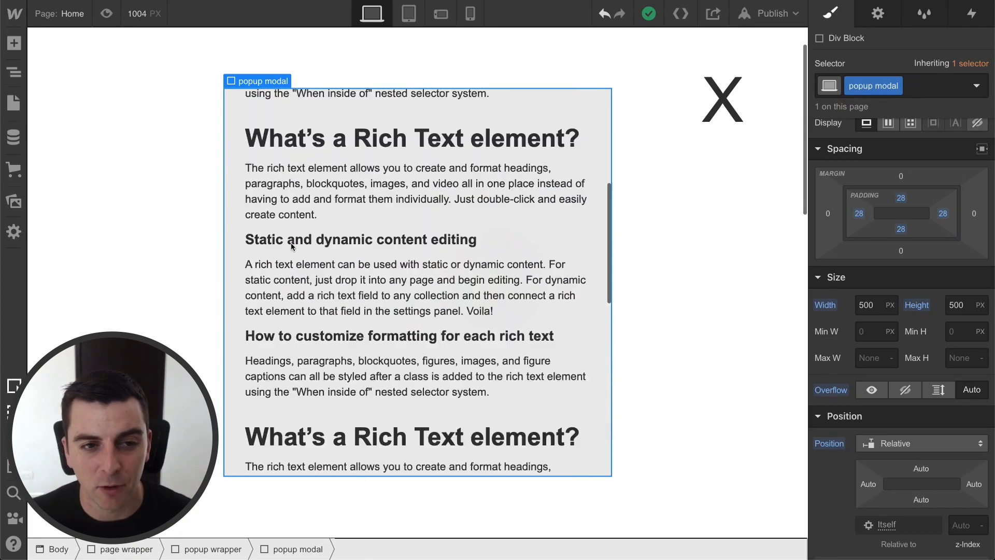
pyautogui.scroll(2, 292, 246)
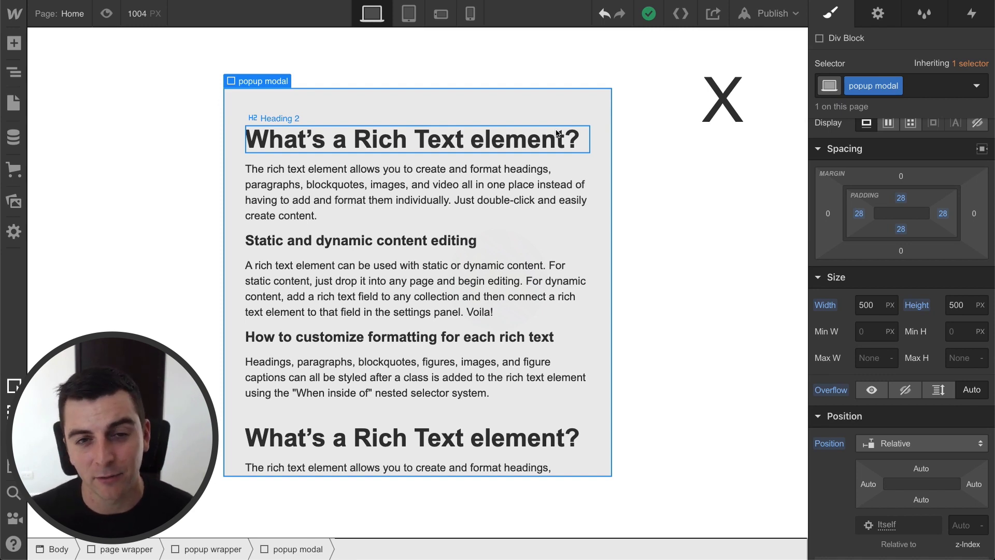
# Check the popup modal's class name, then set the popup wrapper's Display to None
pyautogui.click(897, 86)
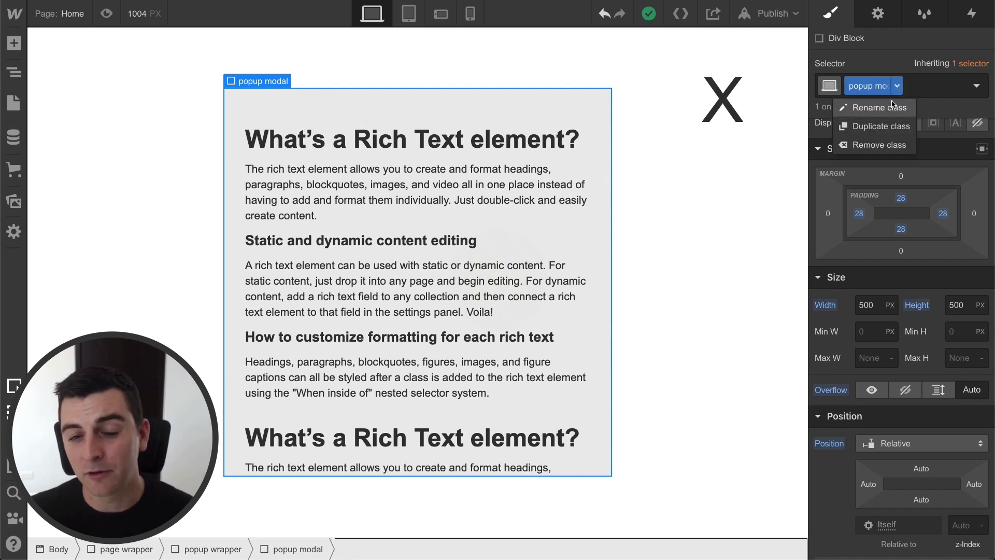
pyautogui.click(890, 108)
pyautogui.press('super+c')
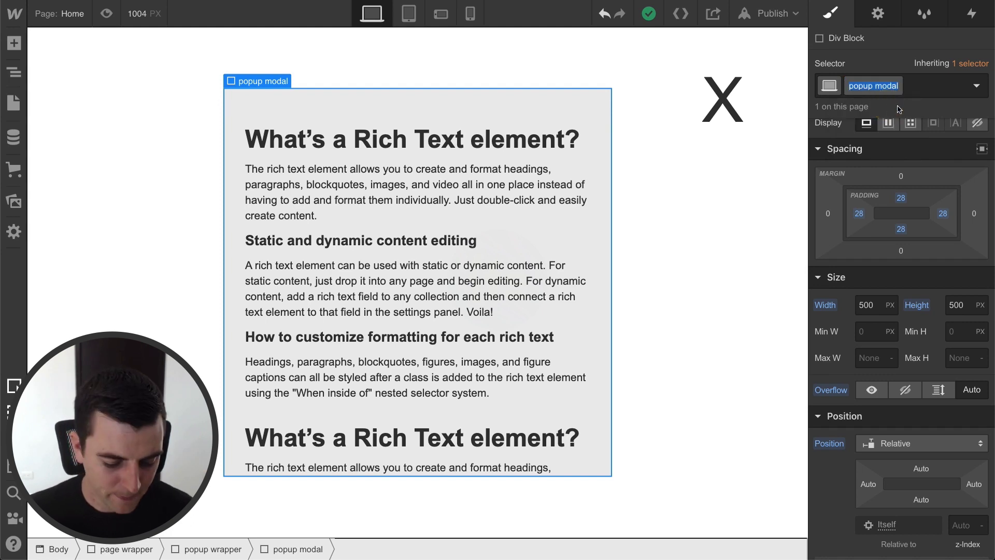
pyautogui.click(900, 59)
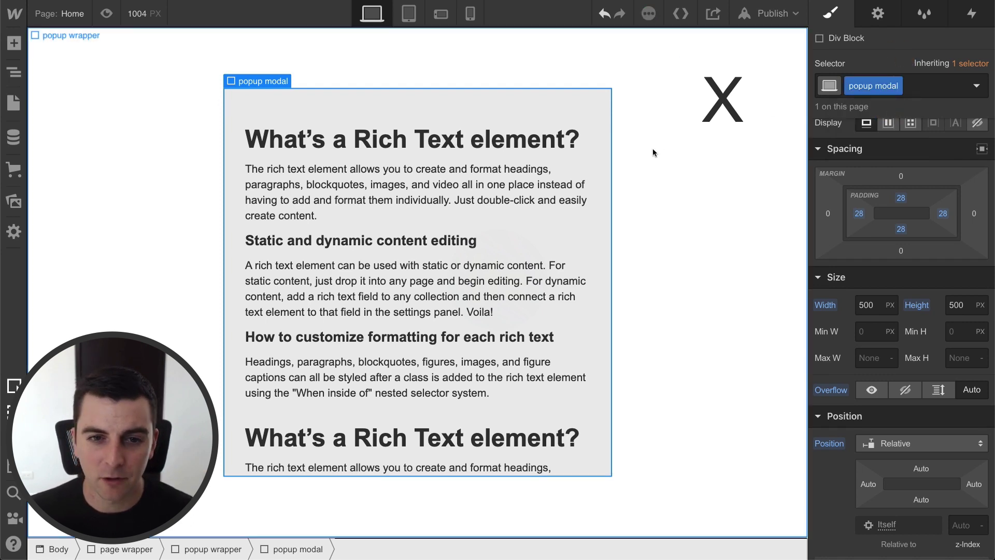
pyautogui.click(726, 244)
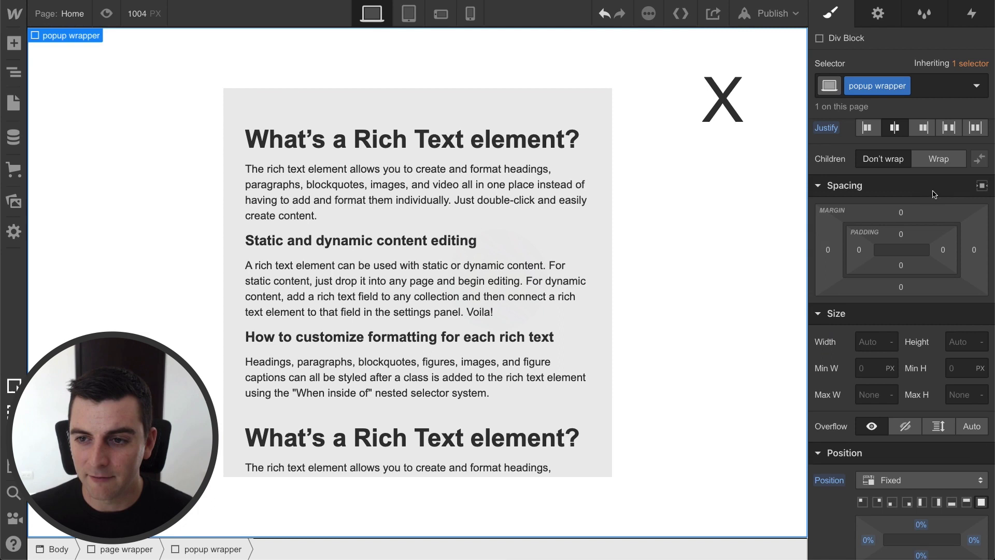
pyautogui.scroll(2, 963, 174)
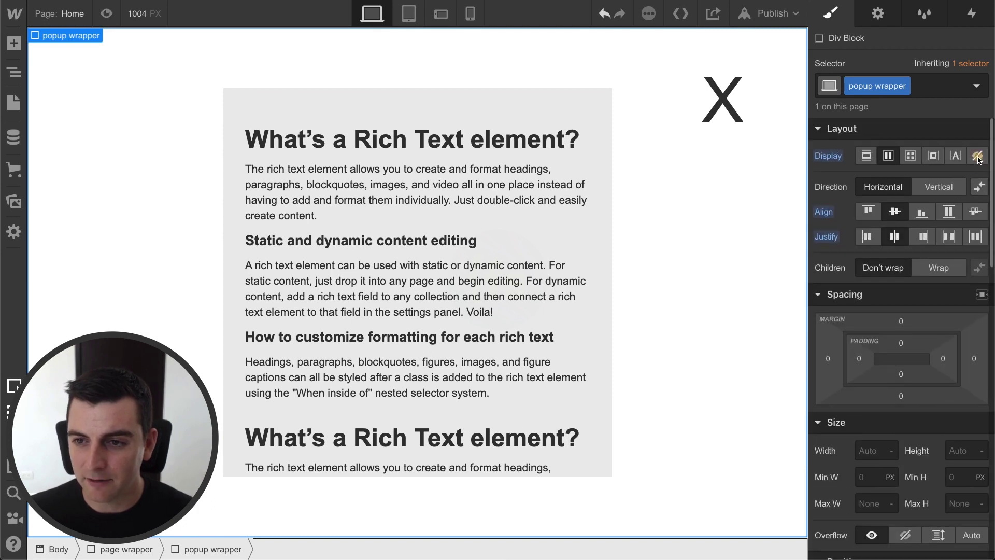
pyautogui.click(977, 156)
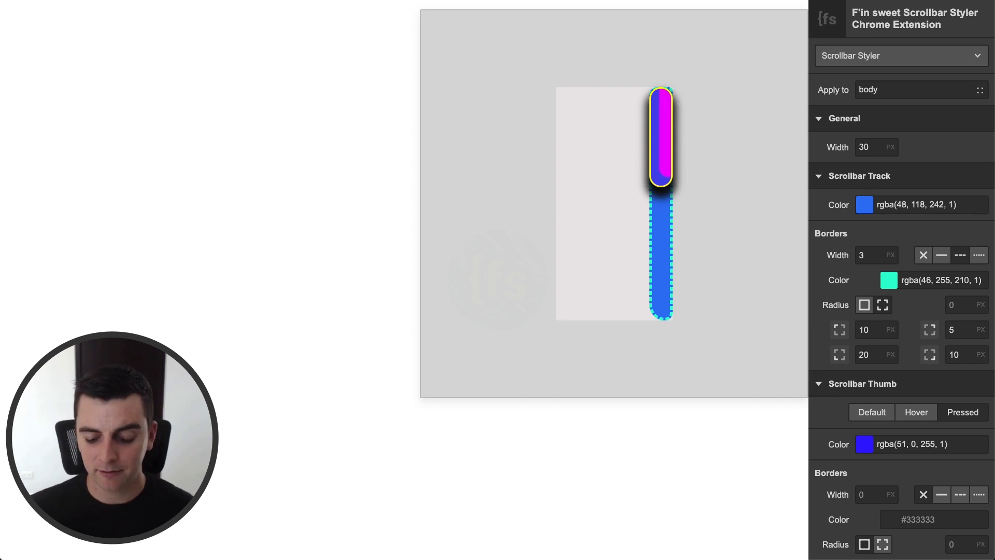
# Reload the styler and change the Apply to selector from body to .popup-modal
pyautogui.press('super+r')
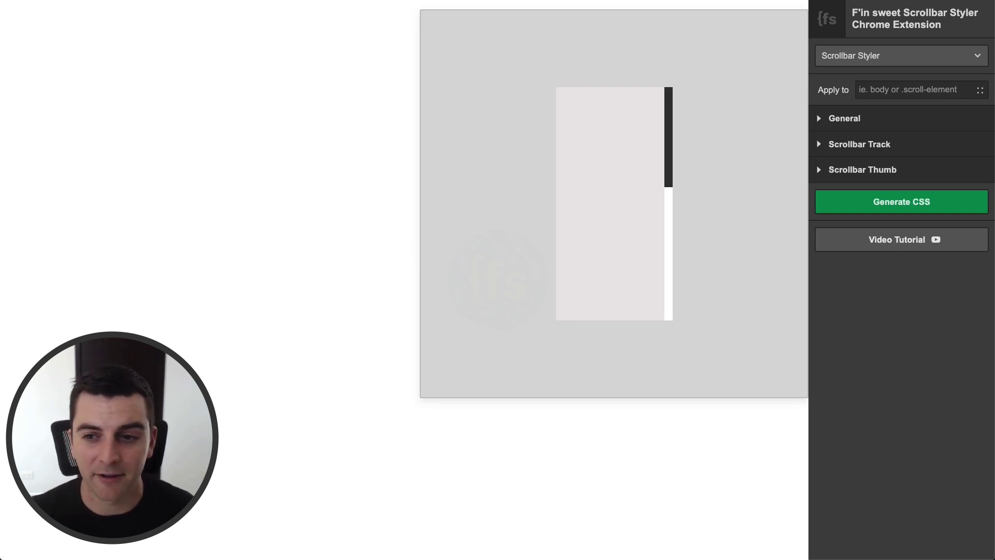
pyautogui.click(927, 93)
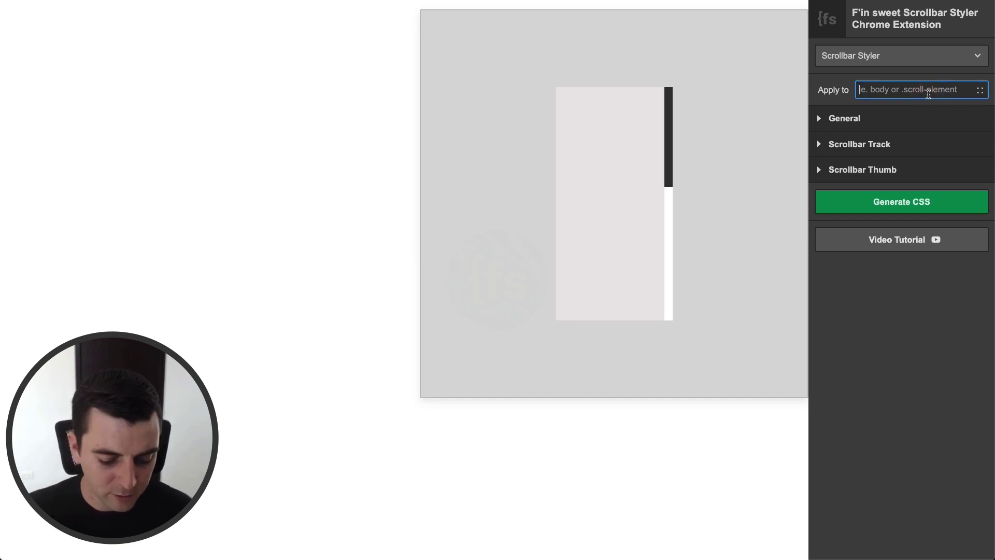
pyautogui.press('super+v')
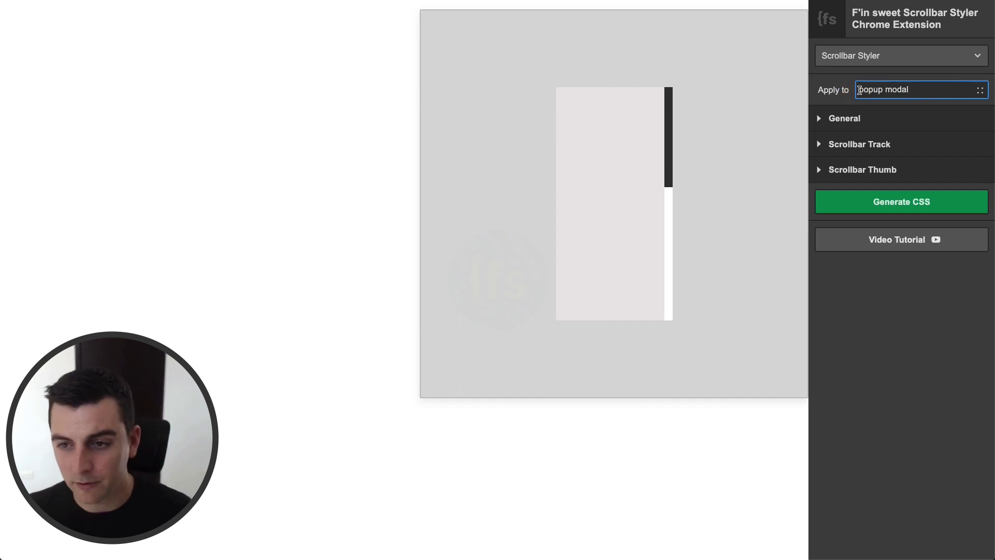
pyautogui.press('super+a')
pyautogui.click(858, 91)
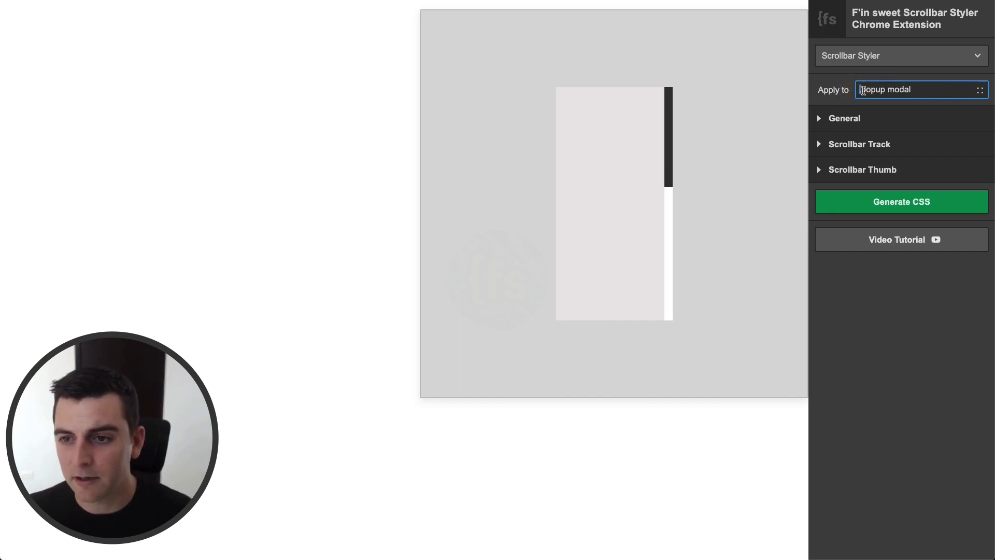
pyautogui.write('.')
pyautogui.click(887, 90)
pyautogui.press('BackSpace')
pyautogui.write('-')
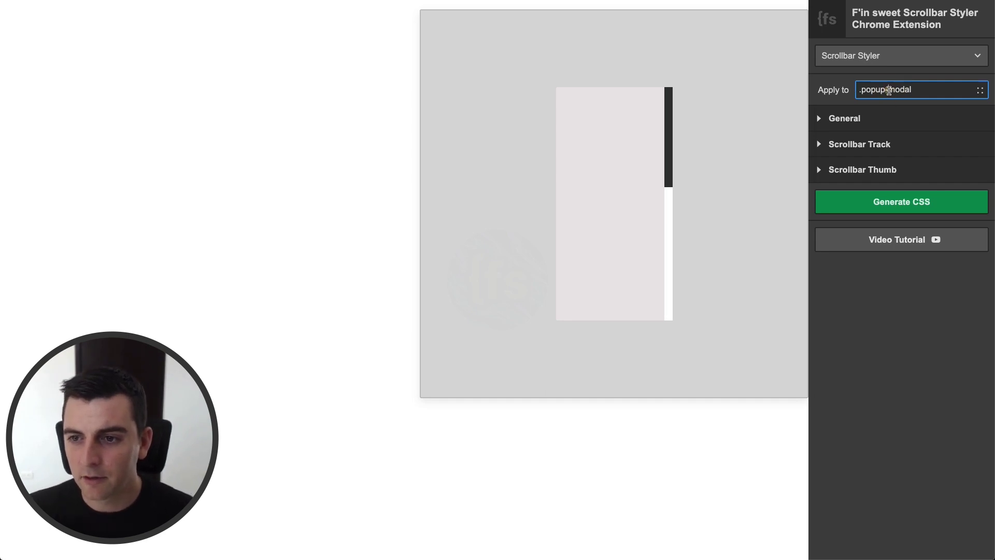
pyautogui.click(888, 91)
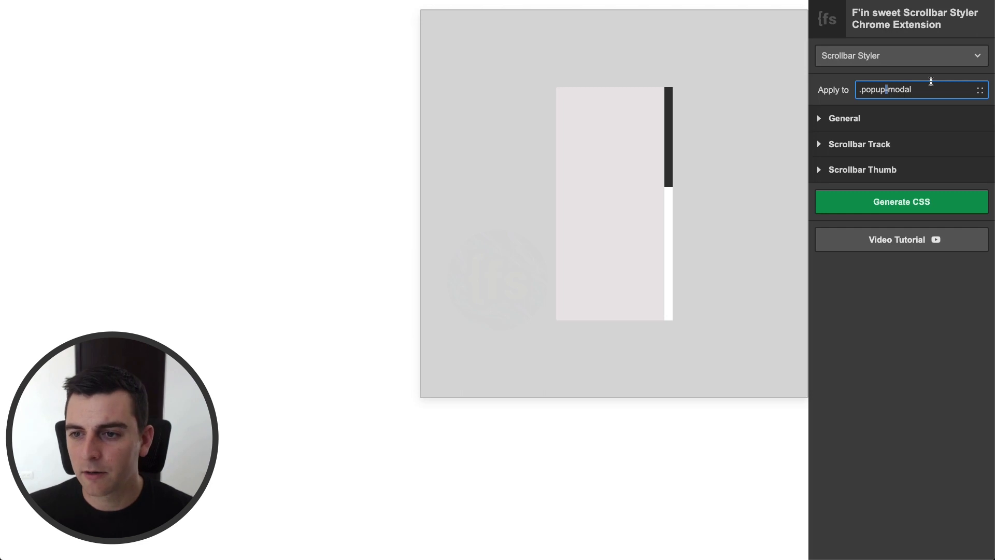
pyautogui.click(933, 75)
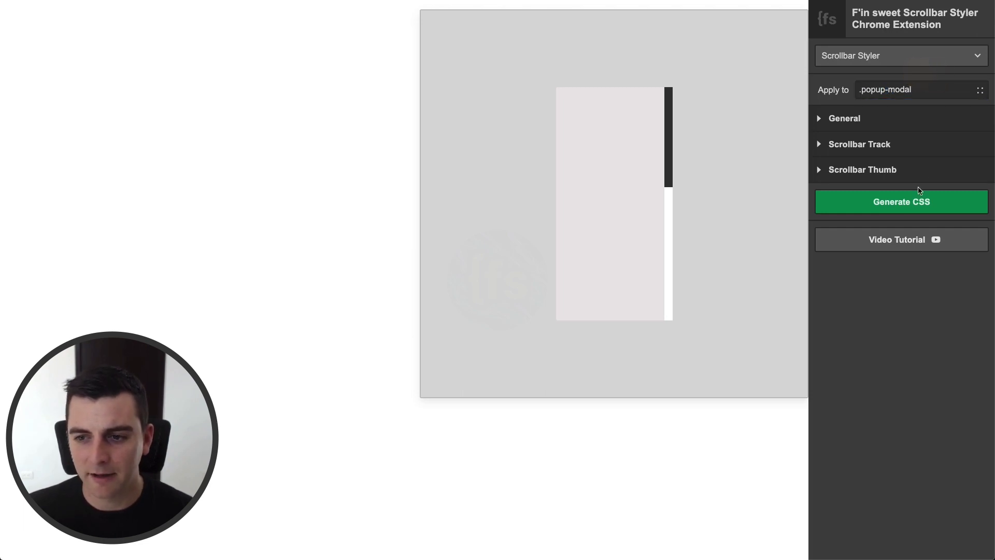
pyautogui.click(910, 204)
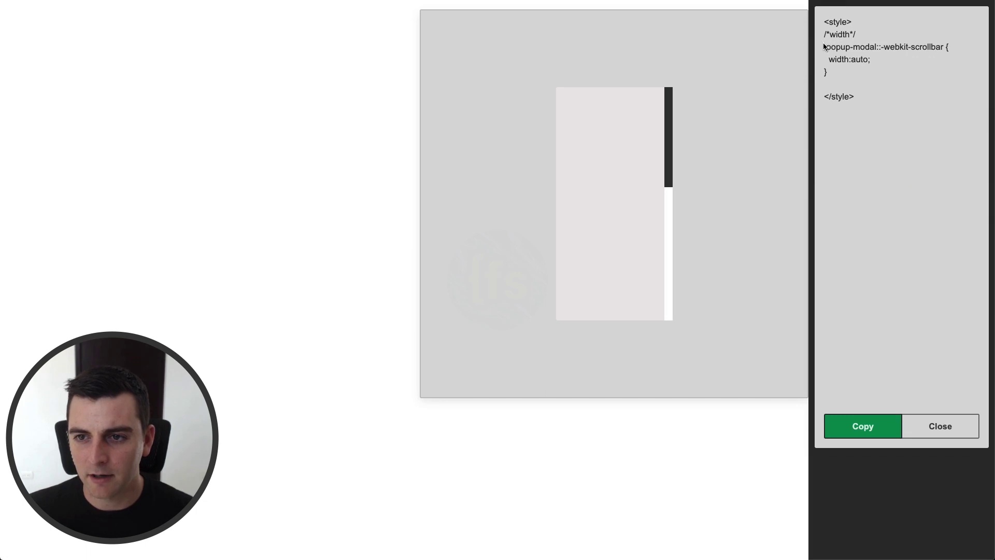
pyautogui.moveTo(824, 48); pyautogui.dragTo(910, 46)
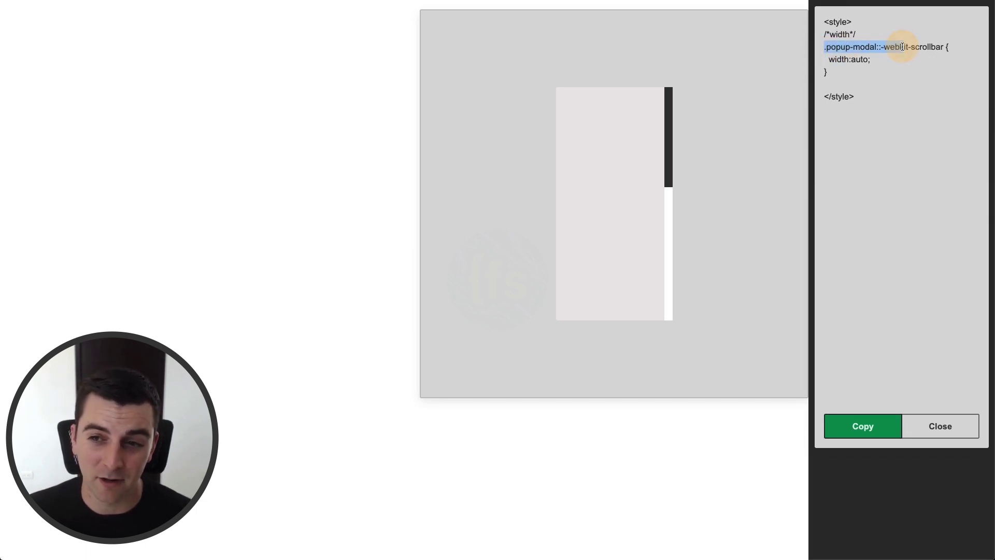
pyautogui.click(903, 47)
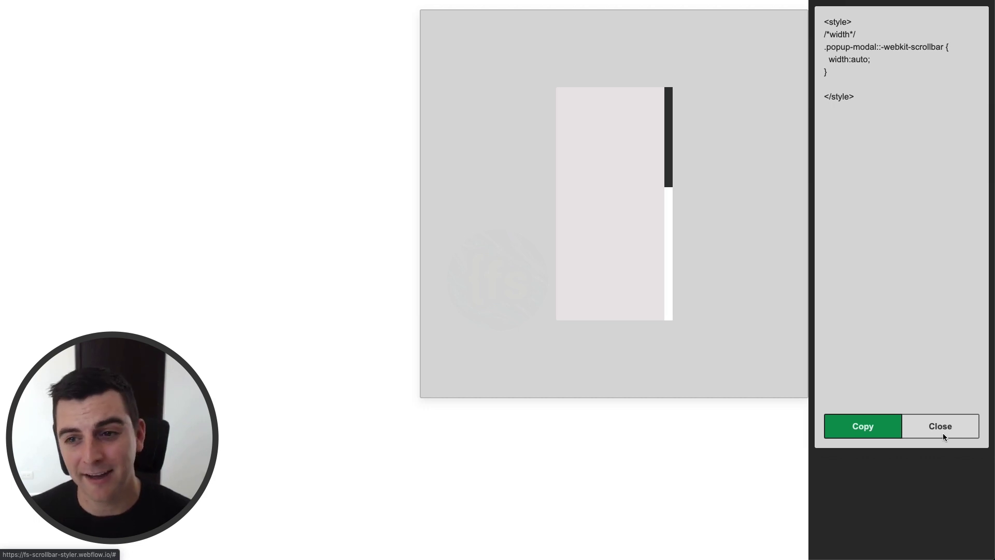
# Set the .popup-modal scrollbar width to 20 and the track colour to light grey rgb(186, 186, 186)
pyautogui.click(894, 123)
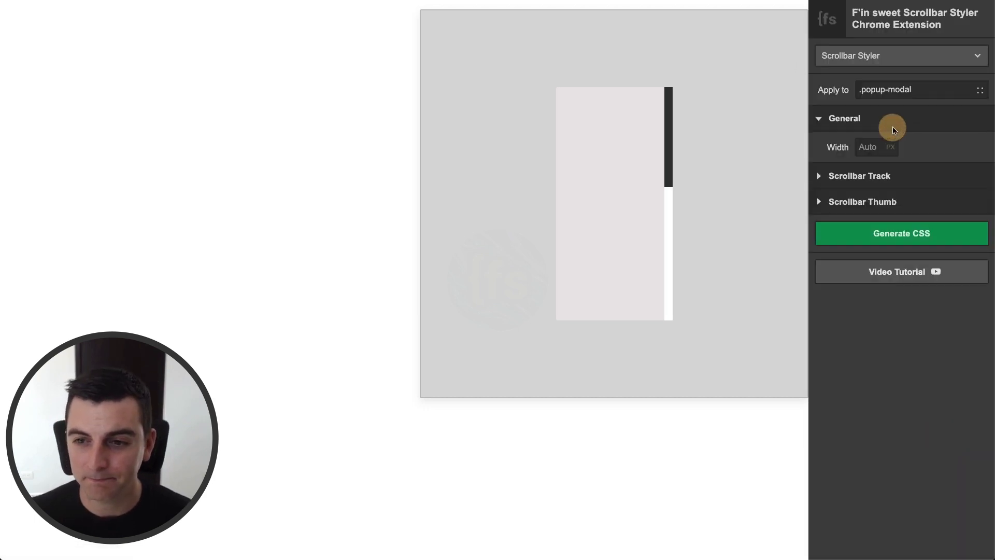
pyautogui.click(865, 147)
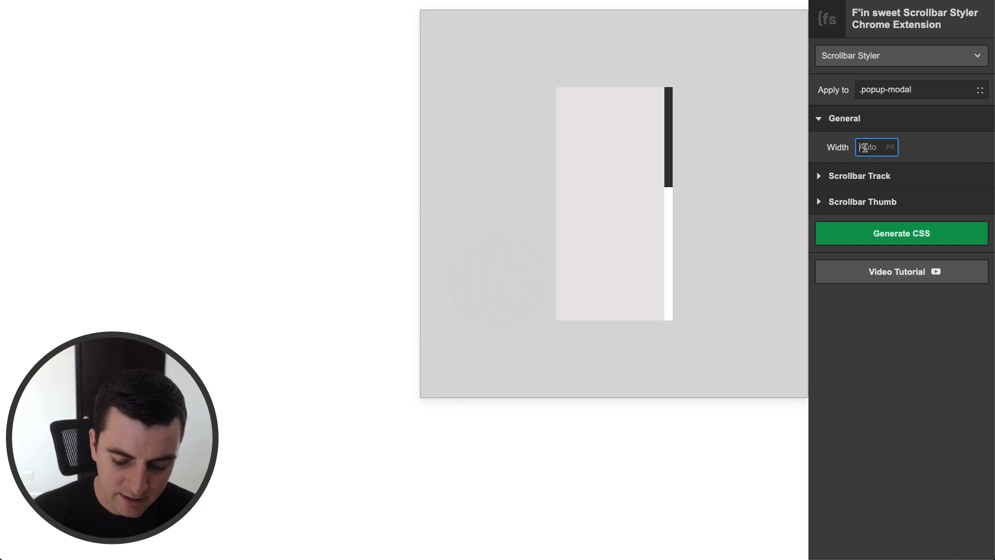
pyautogui.write('3')
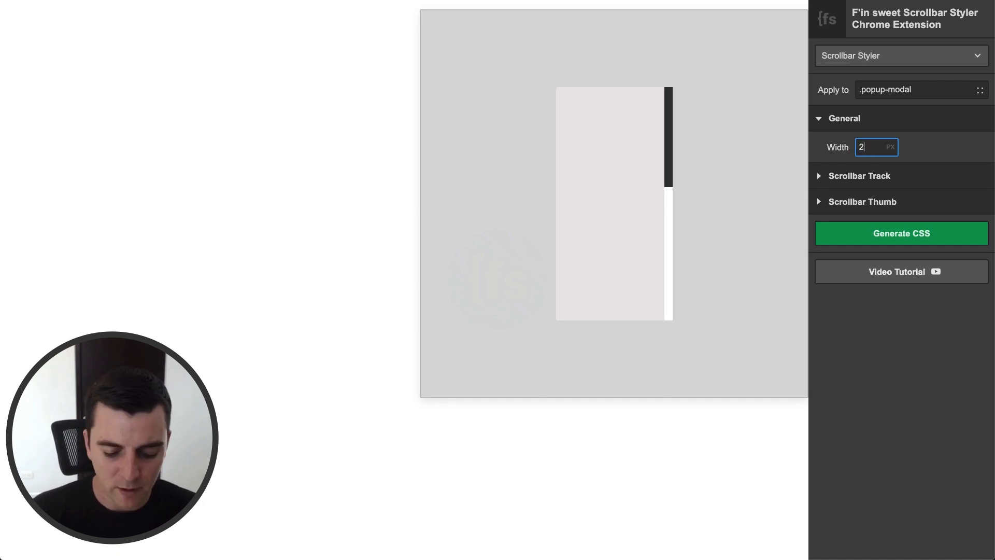
pyautogui.write('0')
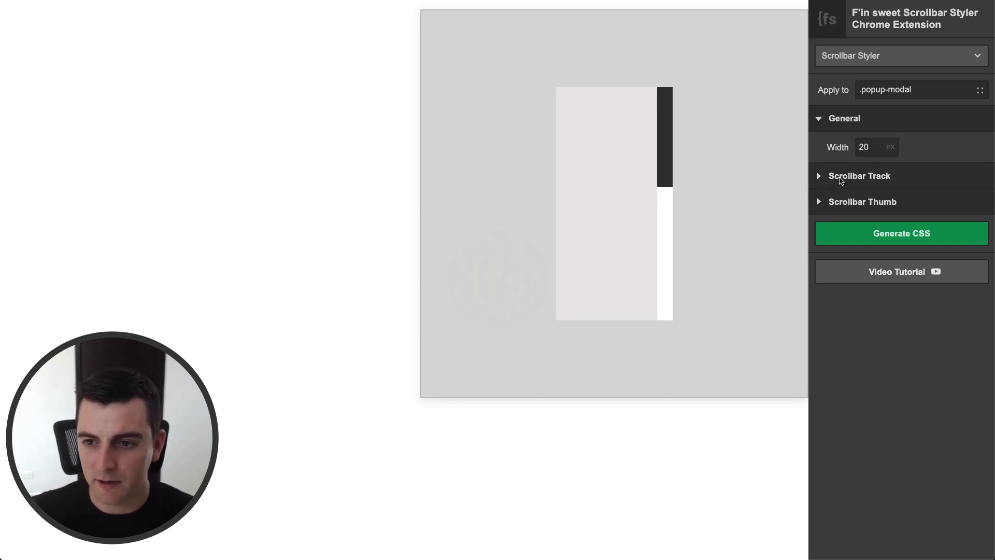
pyautogui.click(840, 178)
pyautogui.click(859, 204)
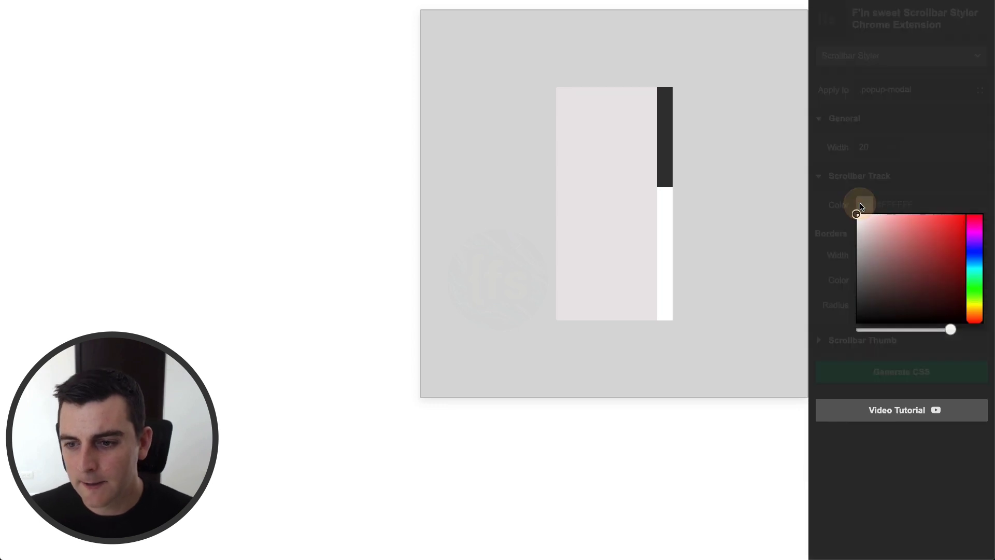
pyautogui.moveTo(866, 236); pyautogui.dragTo(846, 244)
pyautogui.click(882, 194)
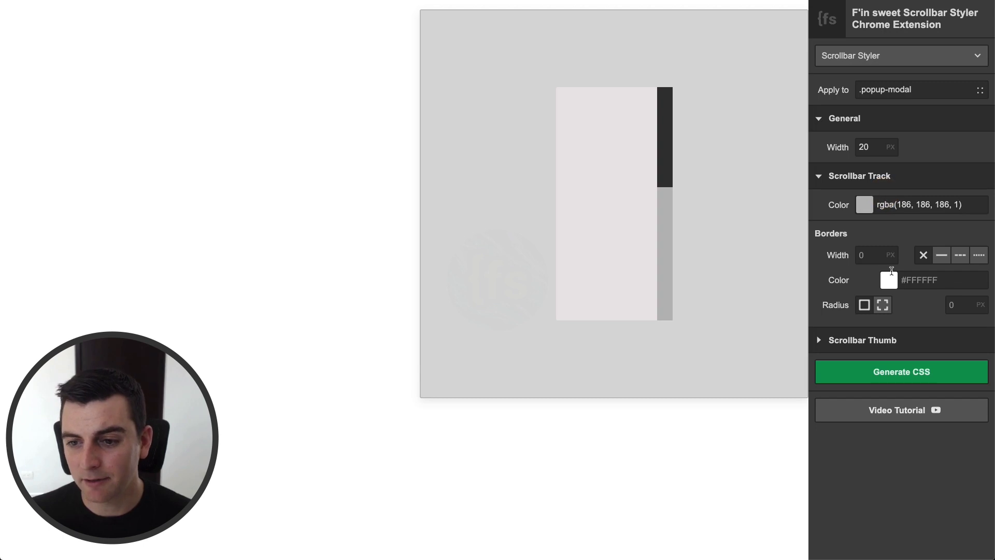
# Set the scrollbar thumb colour to near-black rgb(26, 26, 26)
pyautogui.click(850, 339)
pyautogui.scroll(-2, 850, 338)
pyautogui.scroll(-1, 850, 339)
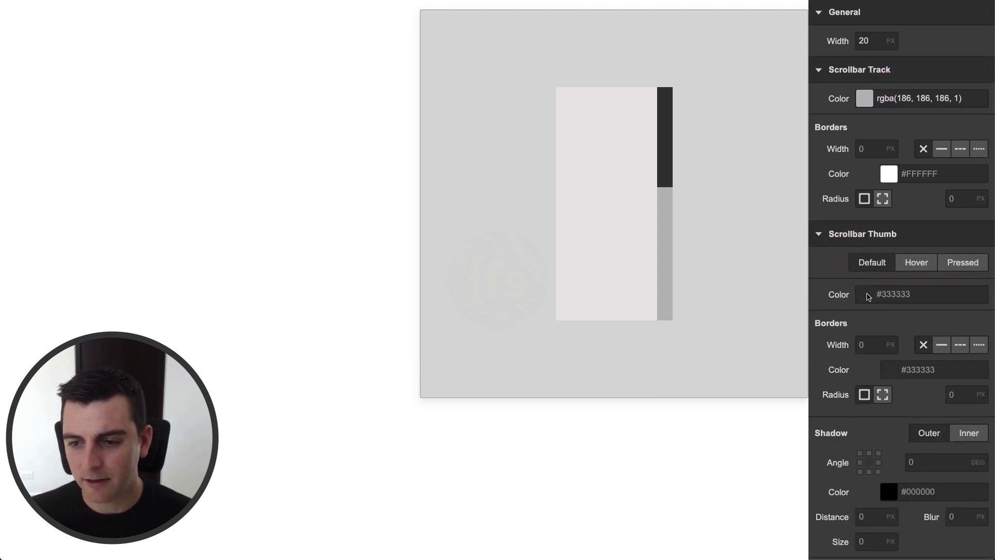
pyautogui.click(864, 293)
pyautogui.moveTo(858, 391); pyautogui.dragTo(852, 404)
pyautogui.click(922, 288)
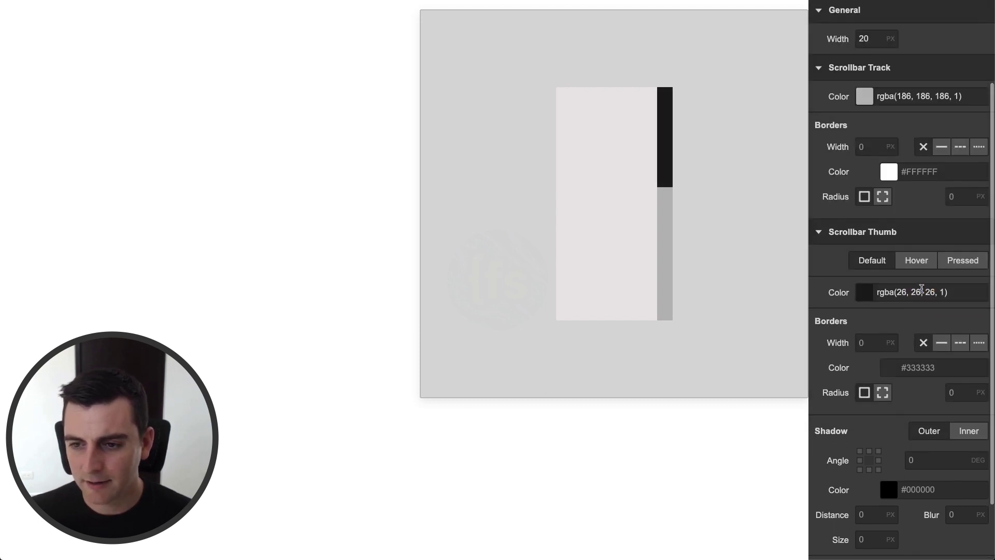
# Set the thumb hover colour to grey rgba(100, 100, 100, 1) and generate the CSS
pyautogui.scroll(-1, 921, 289)
pyautogui.click(916, 221)
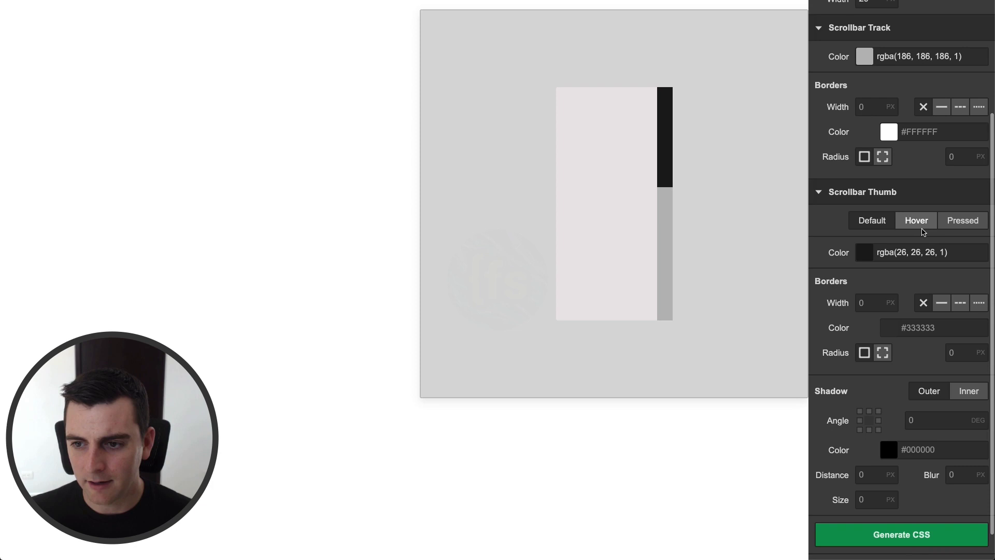
pyautogui.click(870, 258)
pyautogui.click(860, 333)
pyautogui.moveTo(859, 332); pyautogui.dragTo(848, 326)
pyautogui.click(879, 251)
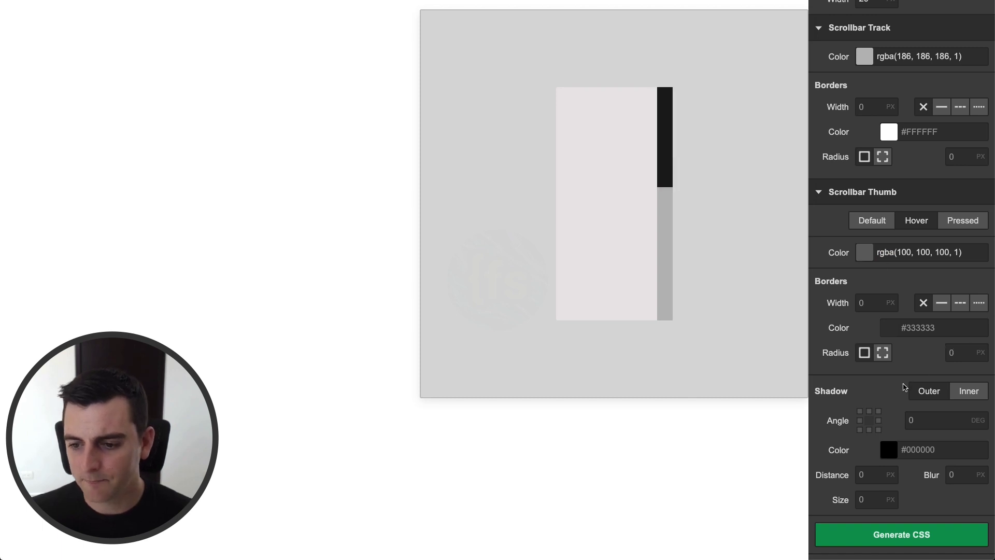
pyautogui.scroll(-2, 904, 385)
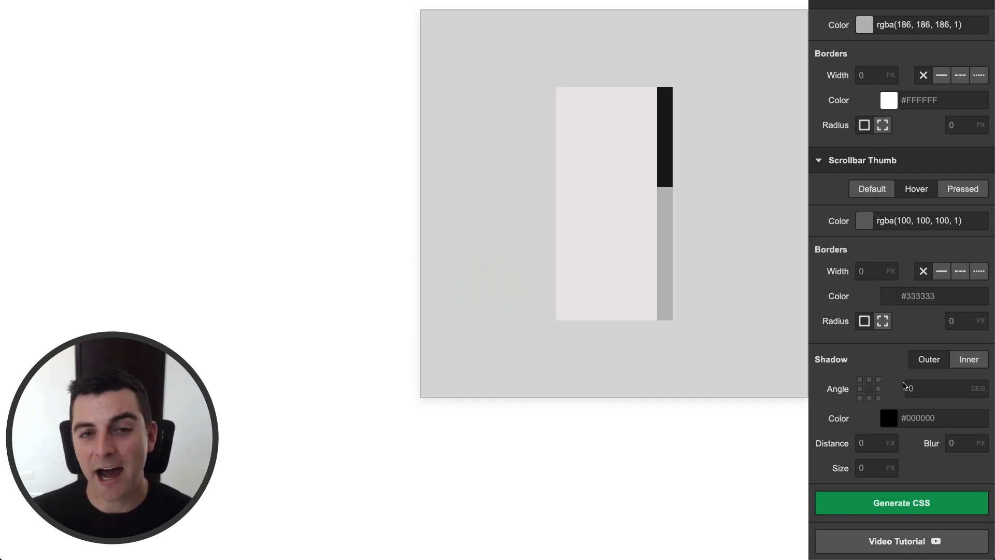
pyautogui.click(933, 503)
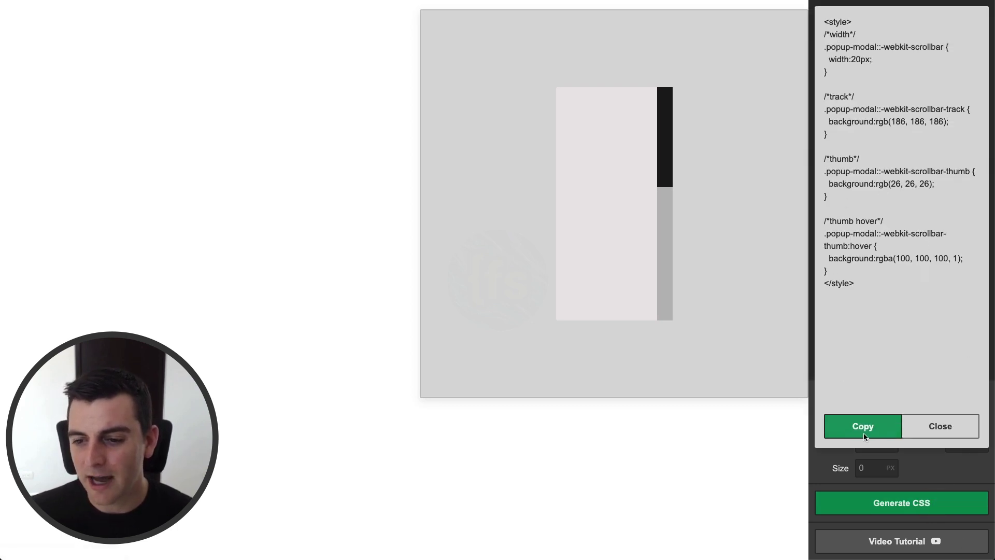
# Copy the generated .popup-modal scrollbar CSS, select the code, and close the code window
pyautogui.click(876, 425)
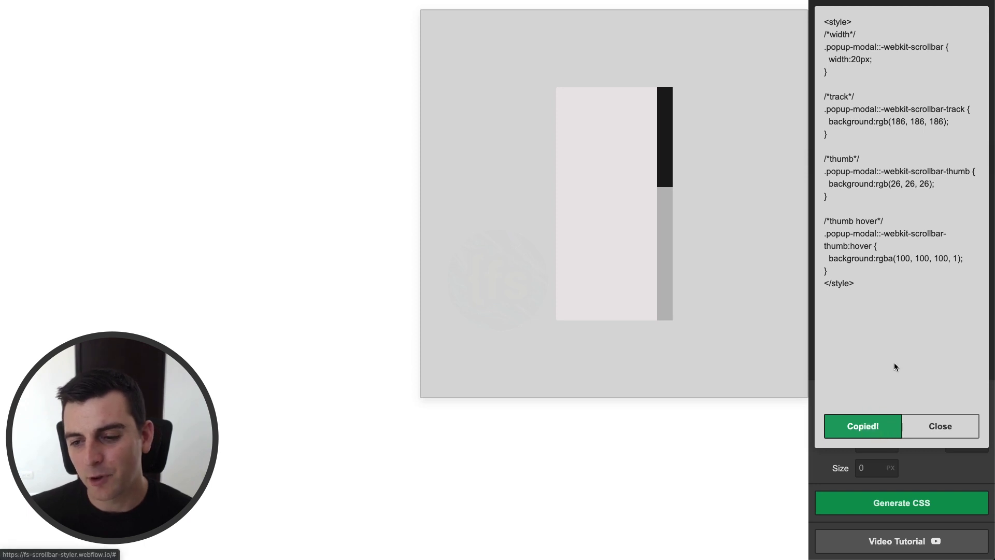
pyautogui.click(824, 273)
pyautogui.moveTo(824, 273); pyautogui.dragTo(816, 33)
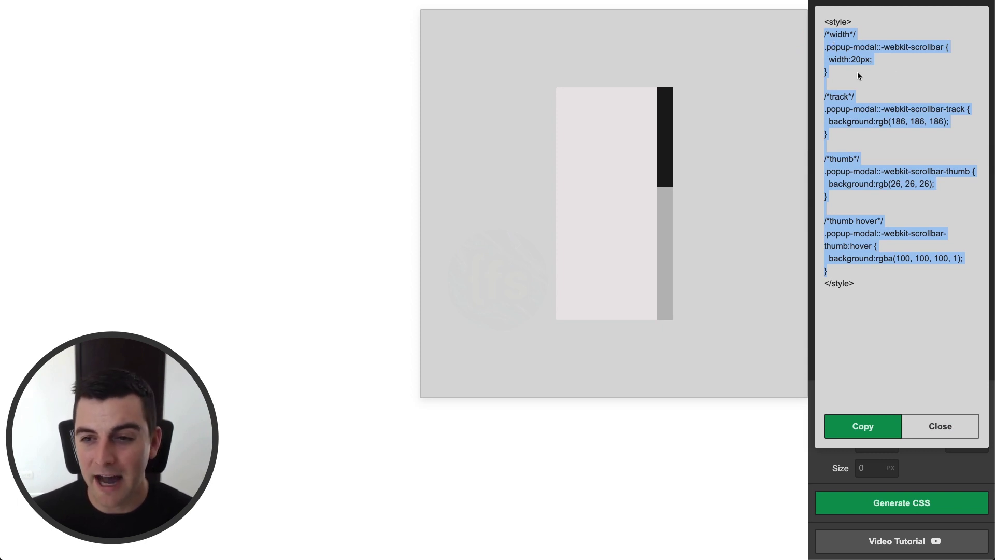
pyautogui.click(946, 436)
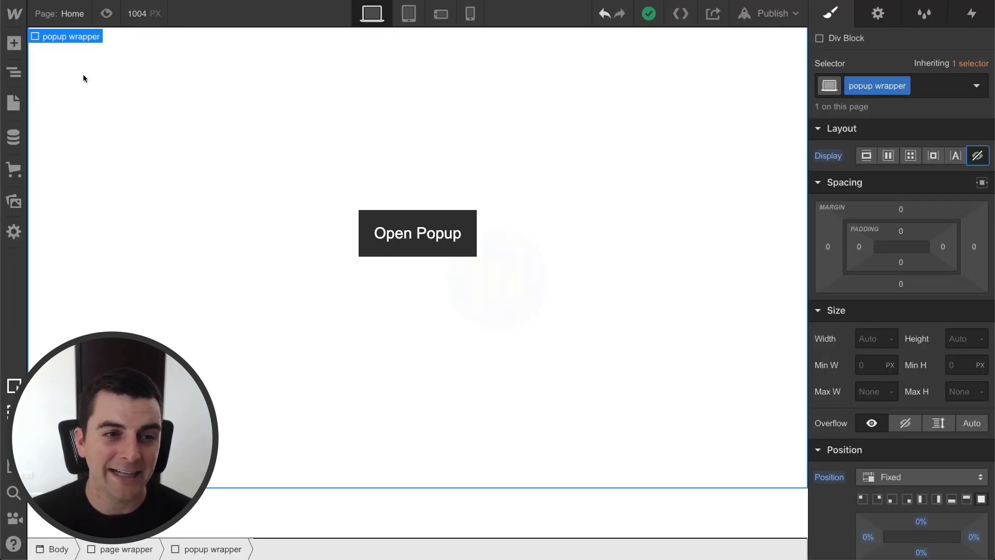
# Paste the copied CSS before the closing </style> tag in the Home page's head custom code
pyautogui.click(16, 101)
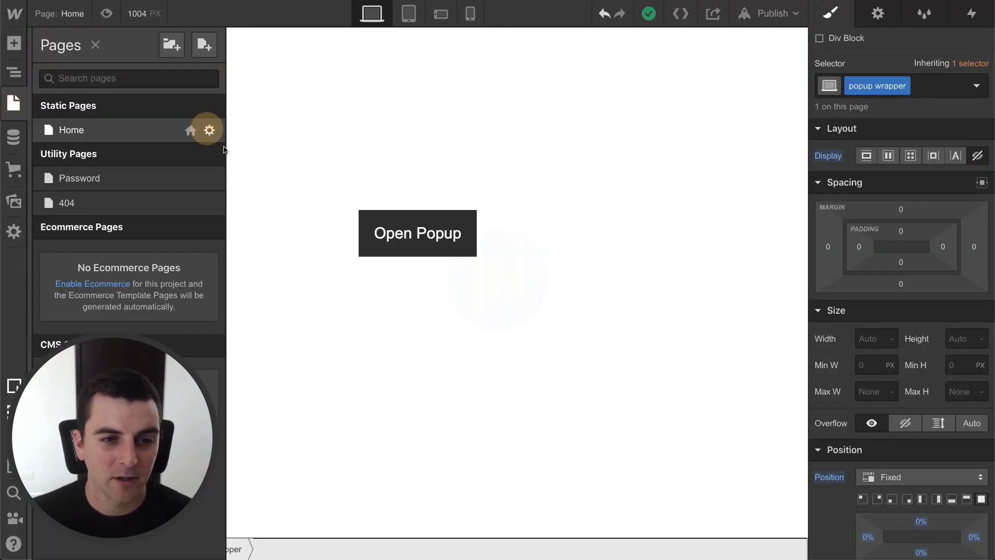
pyautogui.click(207, 130)
pyautogui.scroll(-5, 241, 218)
pyautogui.scroll(-15, 241, 217)
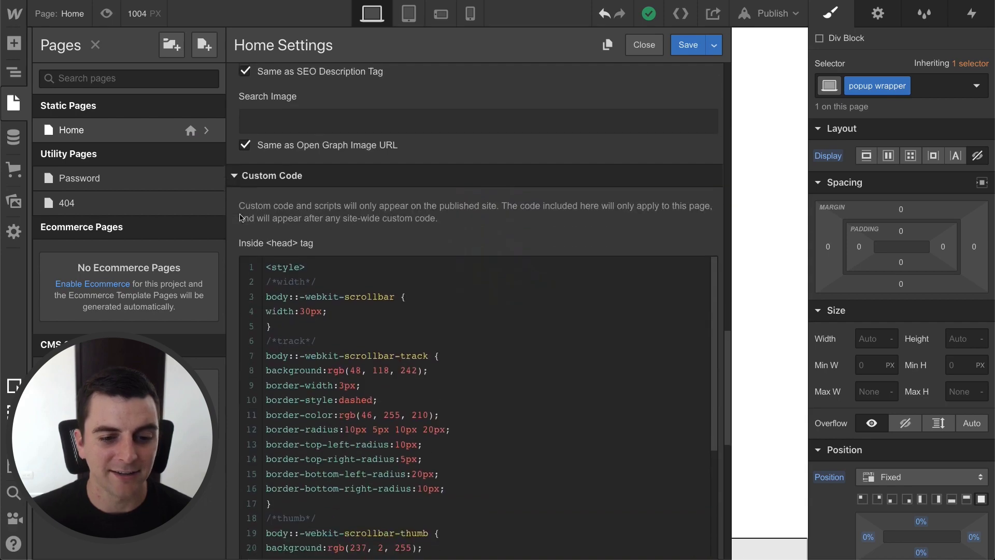
pyautogui.scroll(-8, 241, 218)
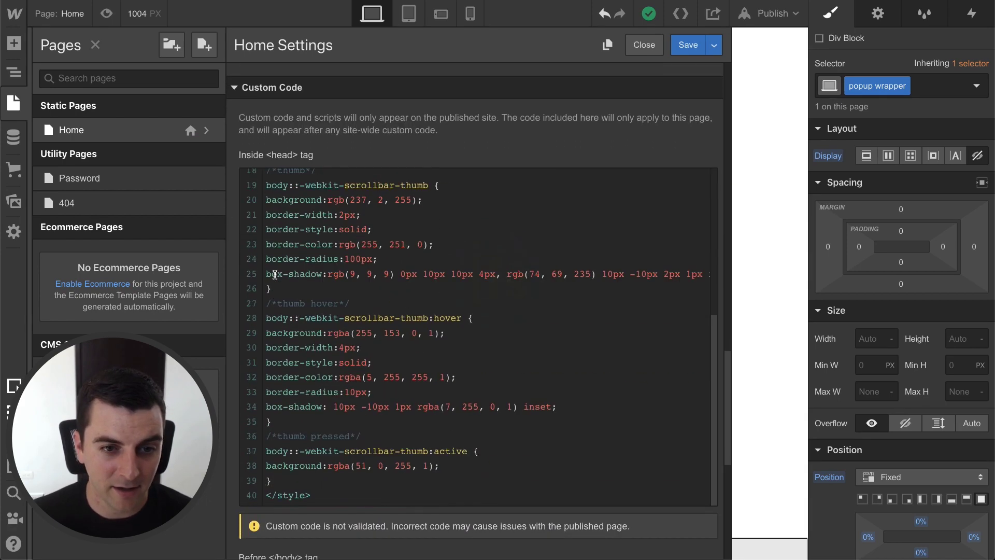
pyautogui.click(273, 486)
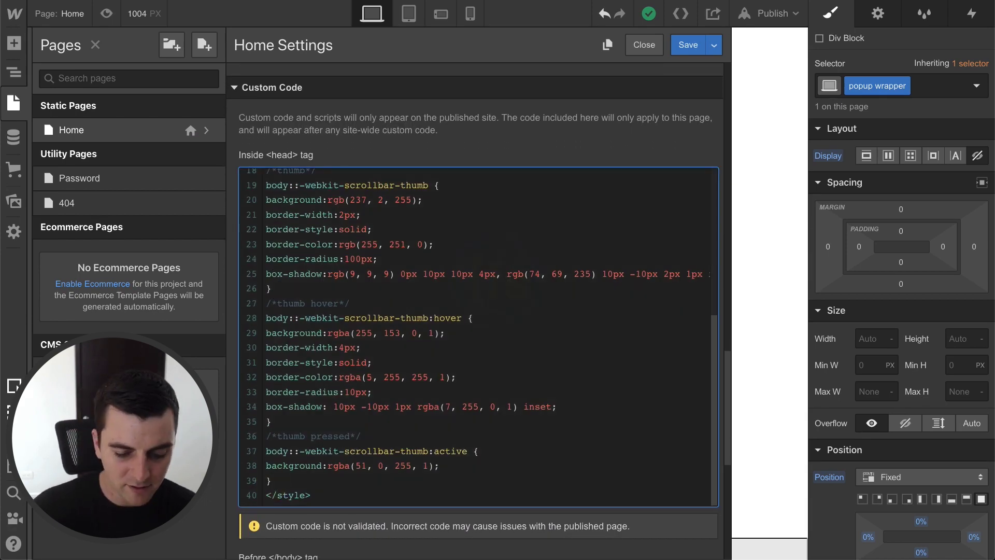
pyautogui.press('Return')
pyautogui.press('Return')
pyautogui.scroll(-1, 395, 455)
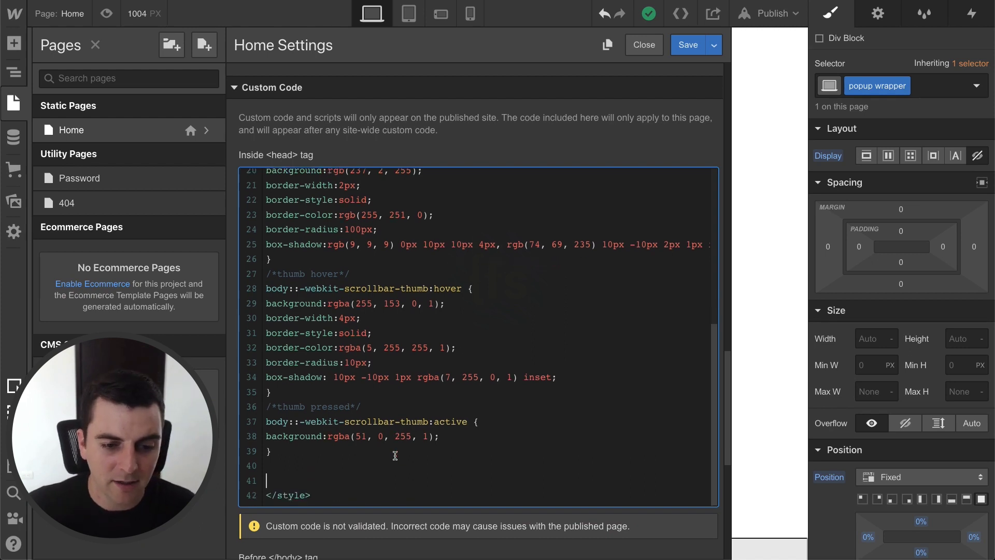
pyautogui.hotkey('ctrl', 'v')
# Review the pasted rules, highlighting the .popup-modal class name and the thumb hover selector
pyautogui.scroll(-1, 395, 455)
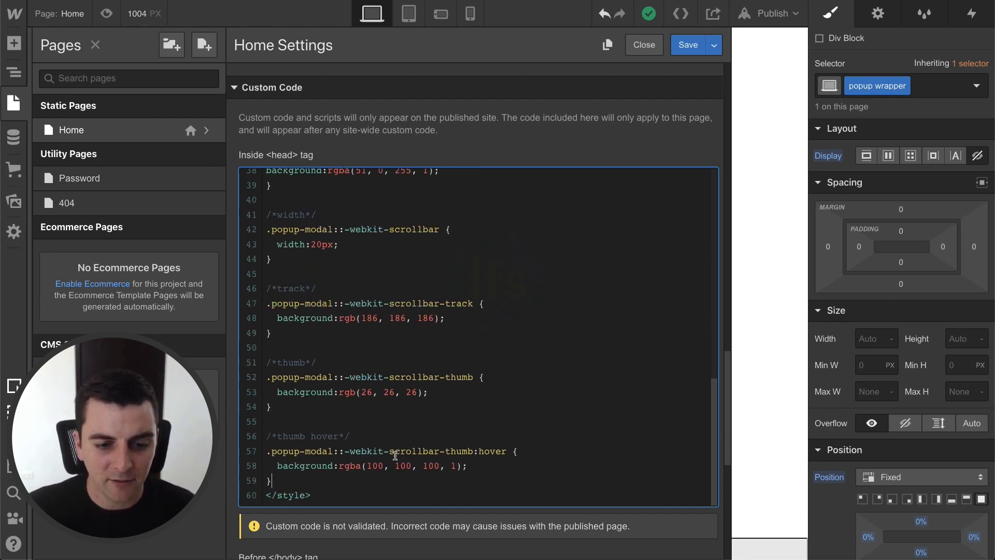
pyautogui.scroll(3, 331, 464)
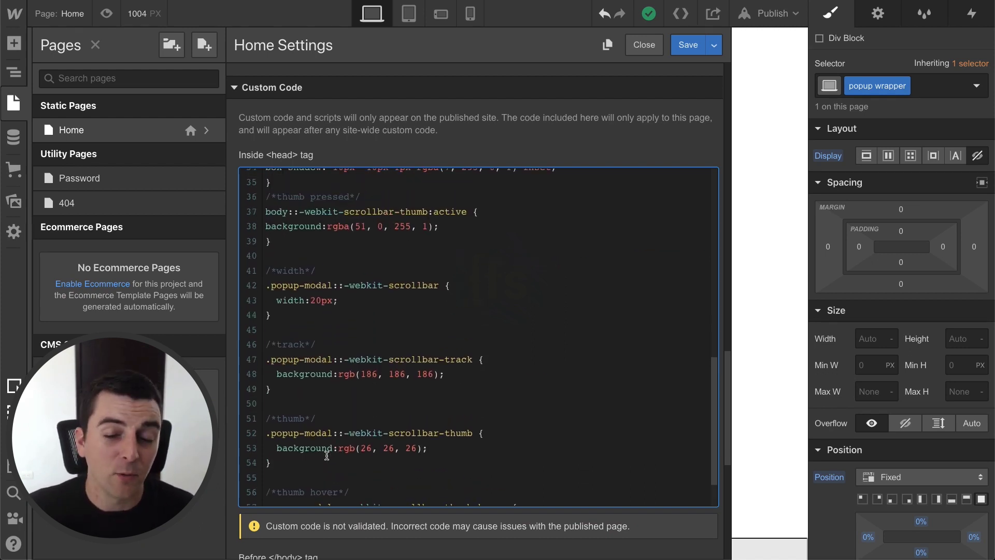
pyautogui.scroll(1, 326, 456)
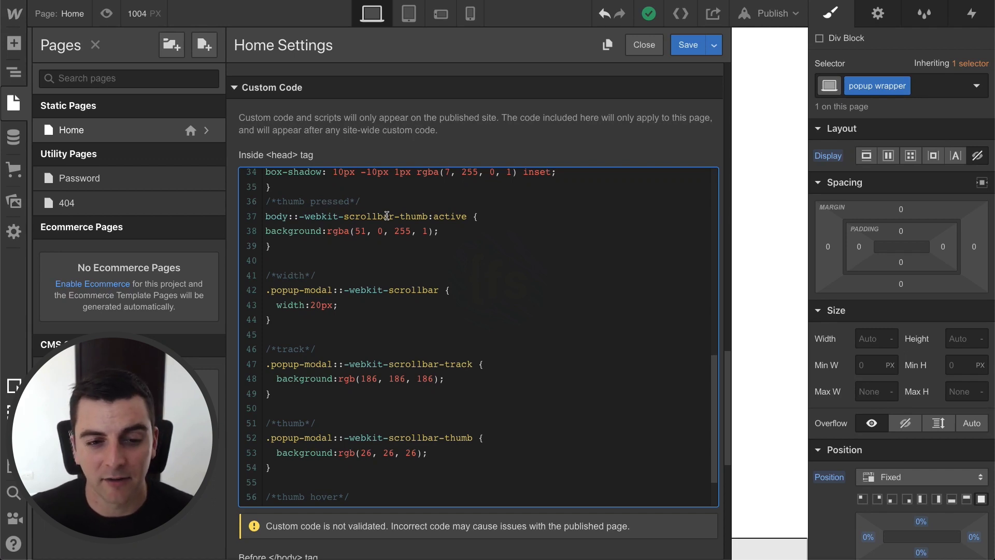
pyautogui.scroll(-3, 337, 254)
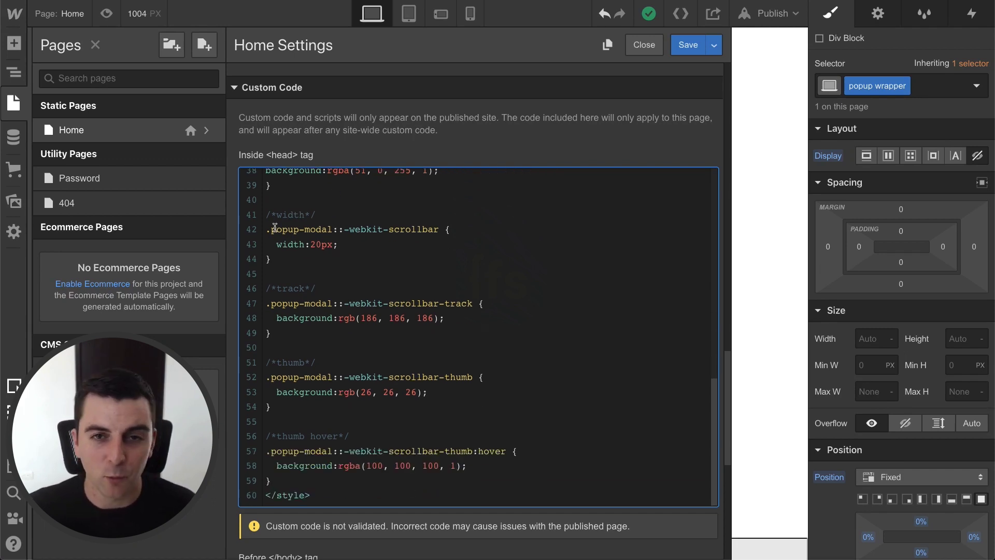
pyautogui.moveTo(266, 229); pyautogui.dragTo(330, 229)
pyautogui.scroll(-1, 325, 248)
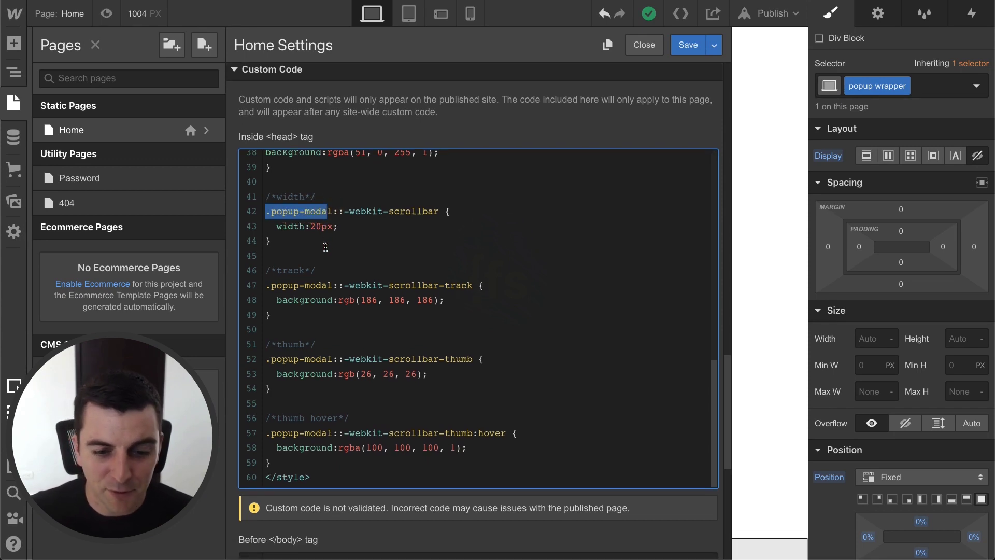
pyautogui.scroll(-1, 325, 247)
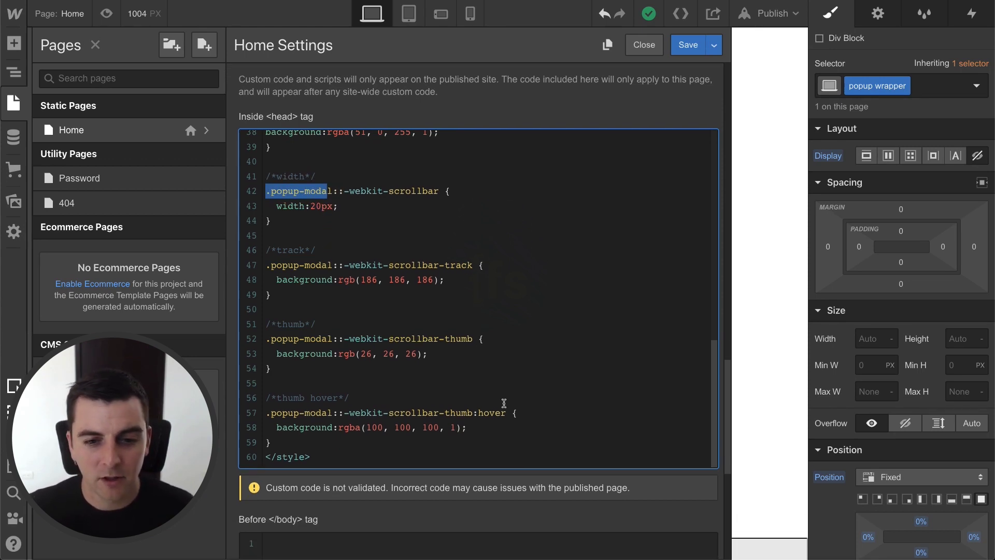
pyautogui.moveTo(505, 413); pyautogui.dragTo(399, 413)
pyautogui.click(409, 414)
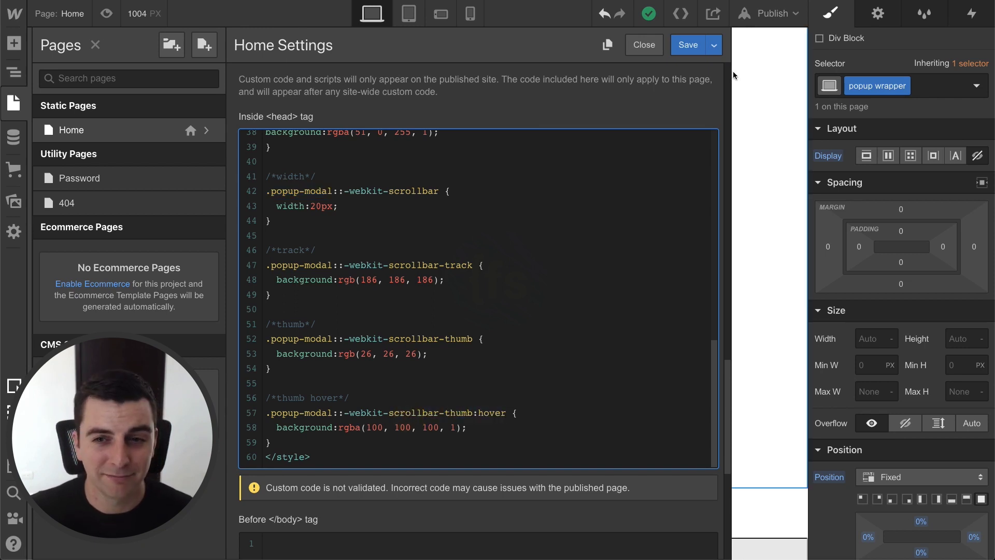
# Save the Home page settings and publish the site to the selected domains
pyautogui.click(695, 44)
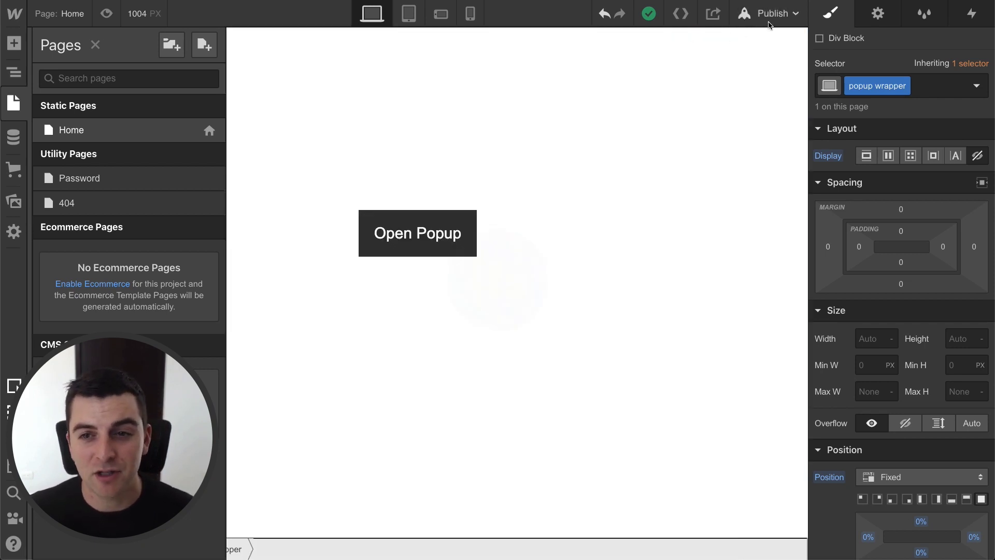
pyautogui.click(769, 15)
pyautogui.click(626, 167)
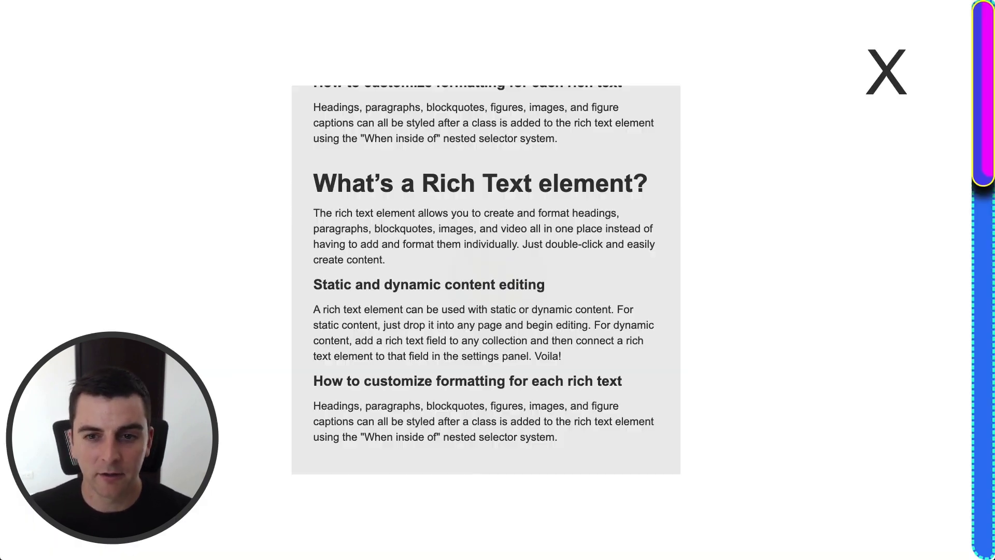
# On the live site, scroll the popup content and close the popup
pyautogui.scroll(-5, 542, 256)
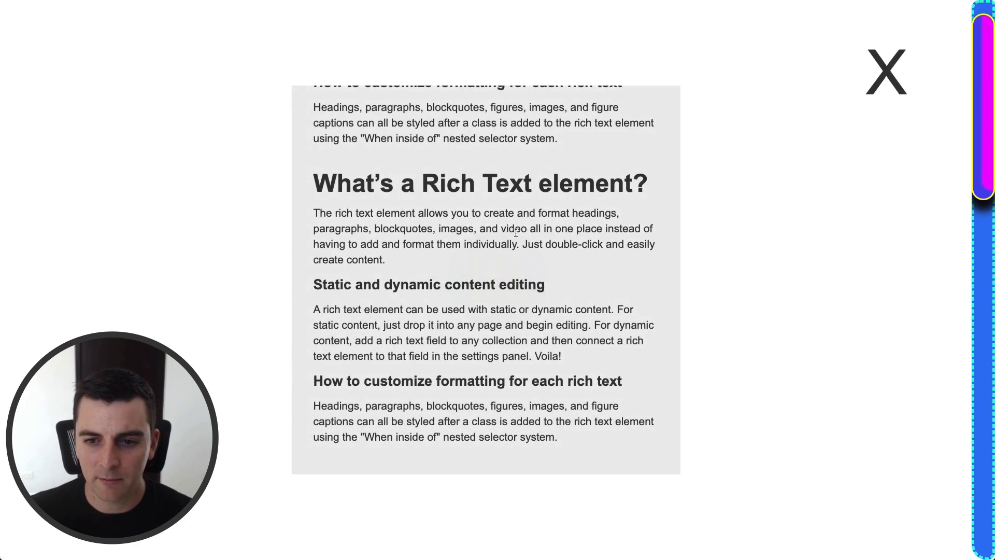
pyautogui.scroll(9, 516, 233)
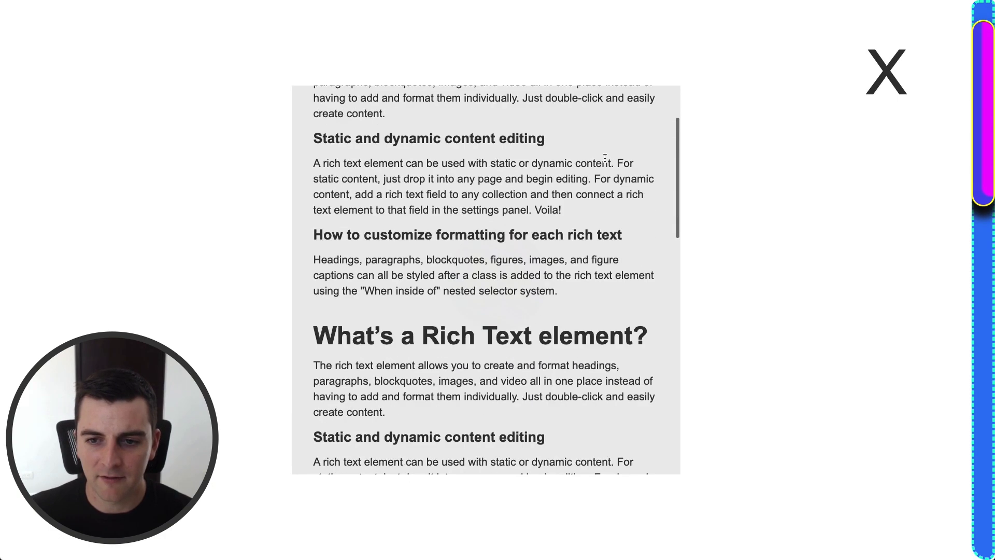
pyautogui.scroll(-3, 605, 158)
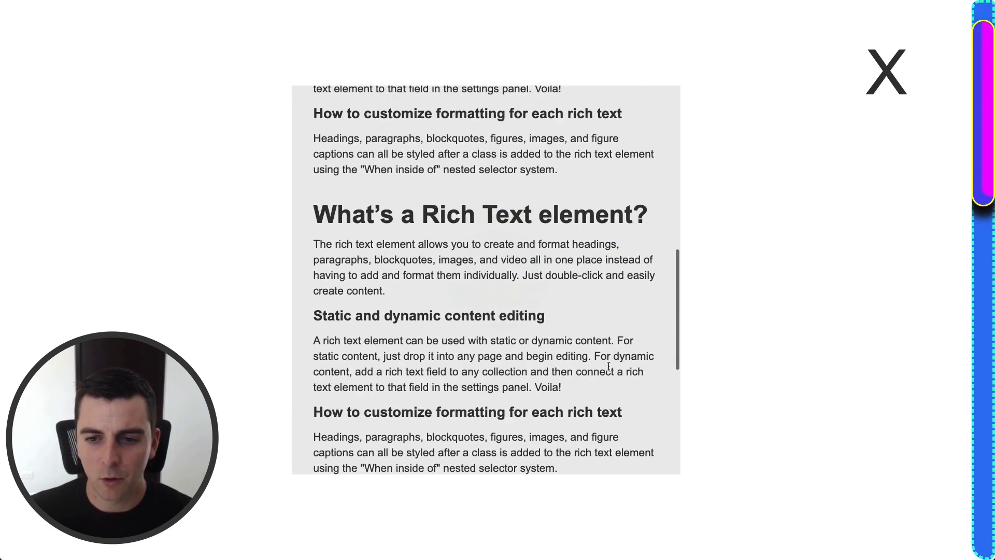
pyautogui.click(891, 69)
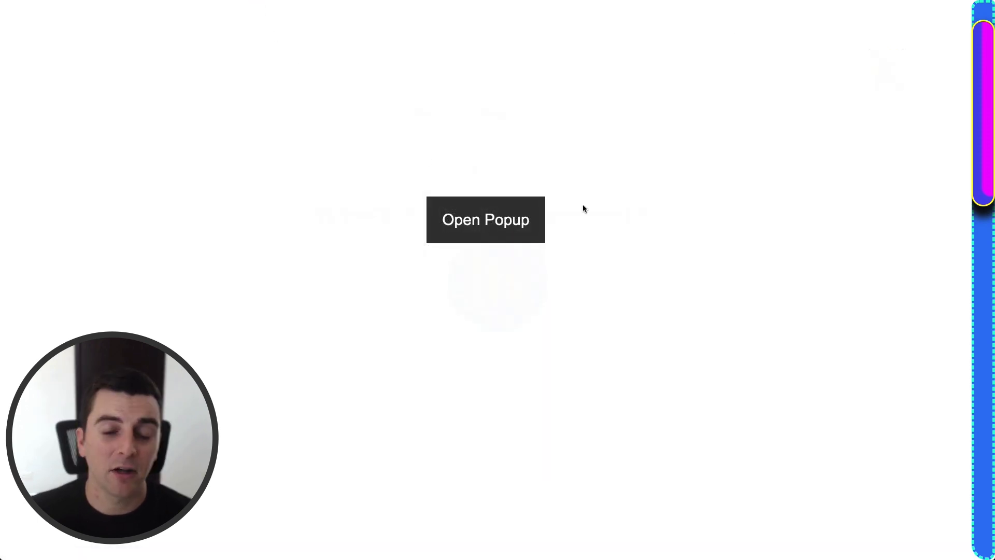
# Reopen the live popup and scroll and drag its grey-track, black-thumb scrollbar to test it
pyautogui.click(501, 222)
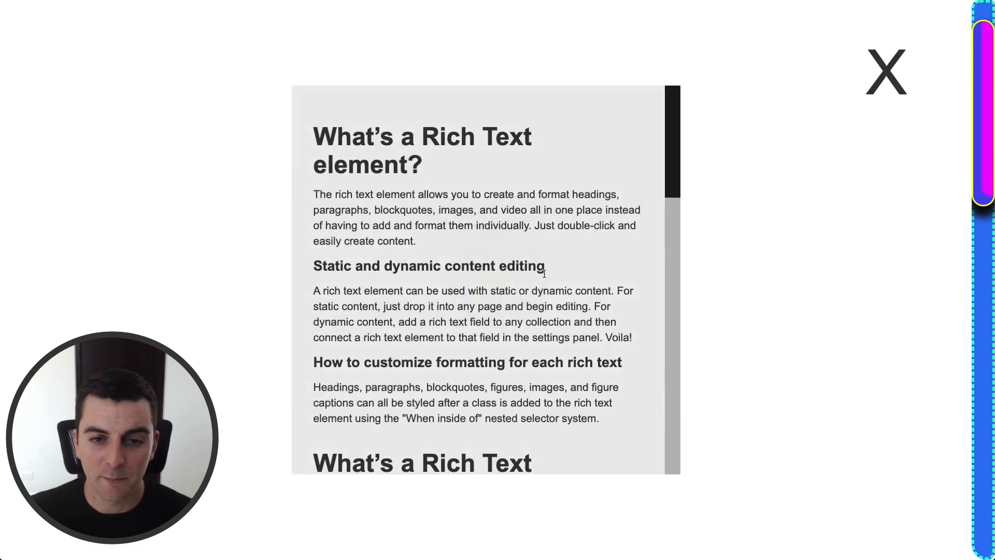
pyautogui.scroll(-5, 544, 274)
pyautogui.scroll(-8, 545, 274)
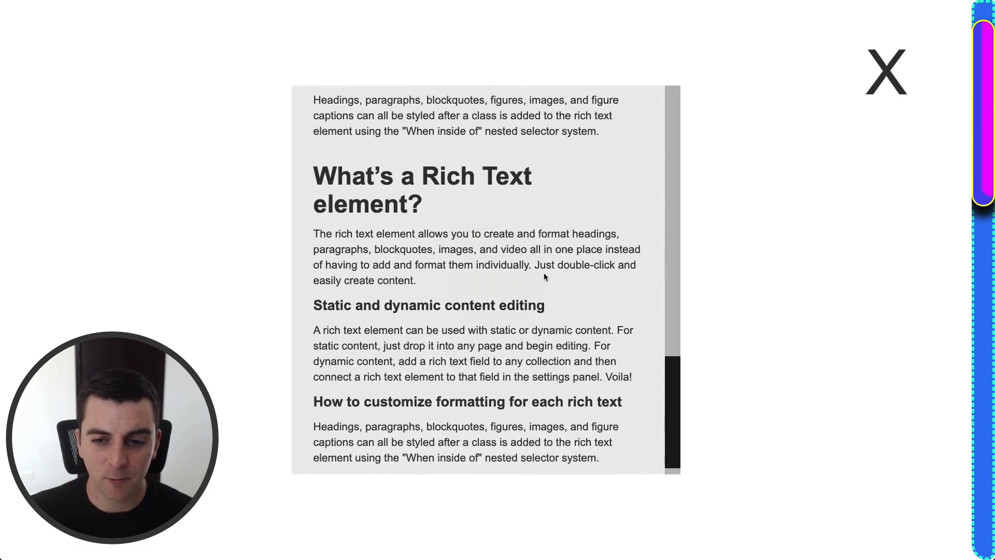
pyautogui.scroll(12, 607, 239)
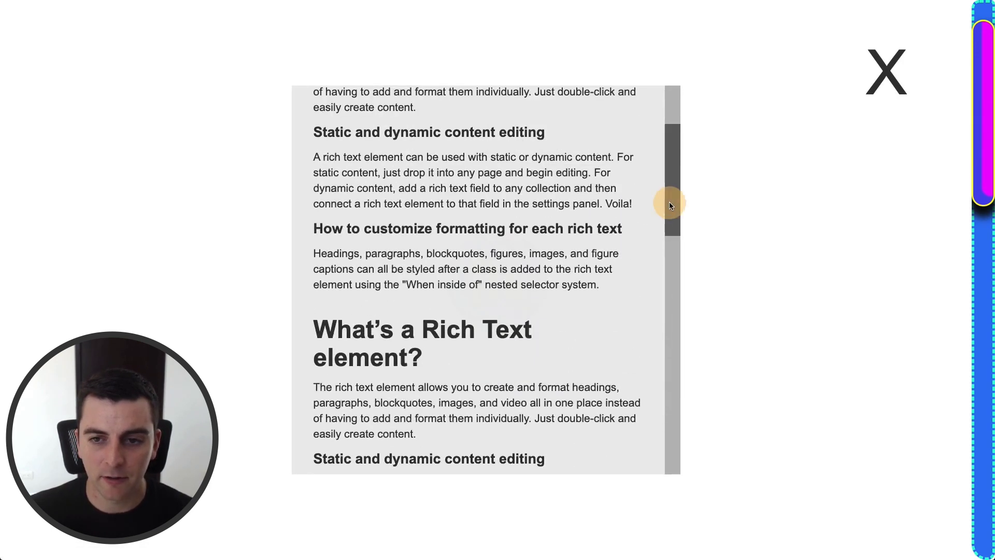
pyautogui.moveTo(670, 204); pyautogui.dragTo(616, 220)
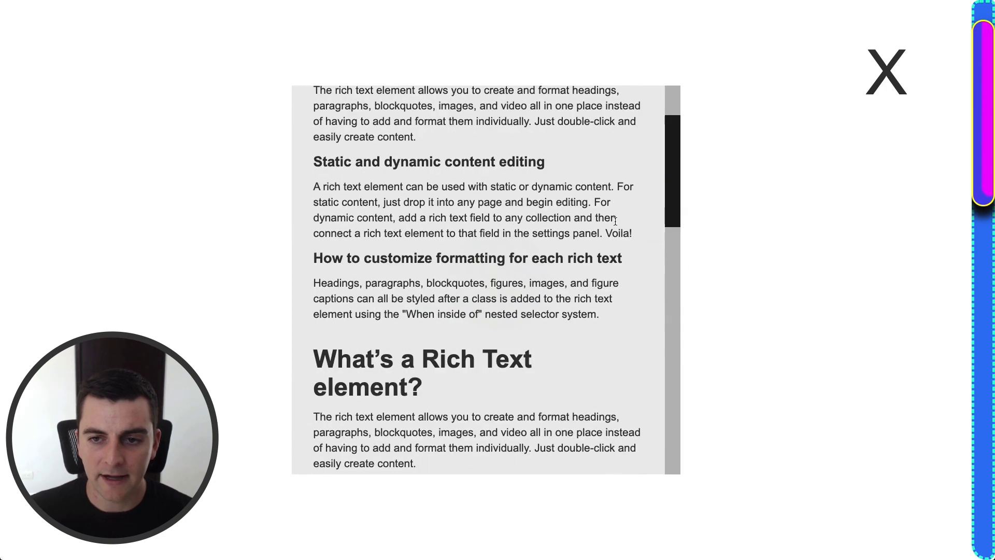
pyautogui.scroll(4, 615, 220)
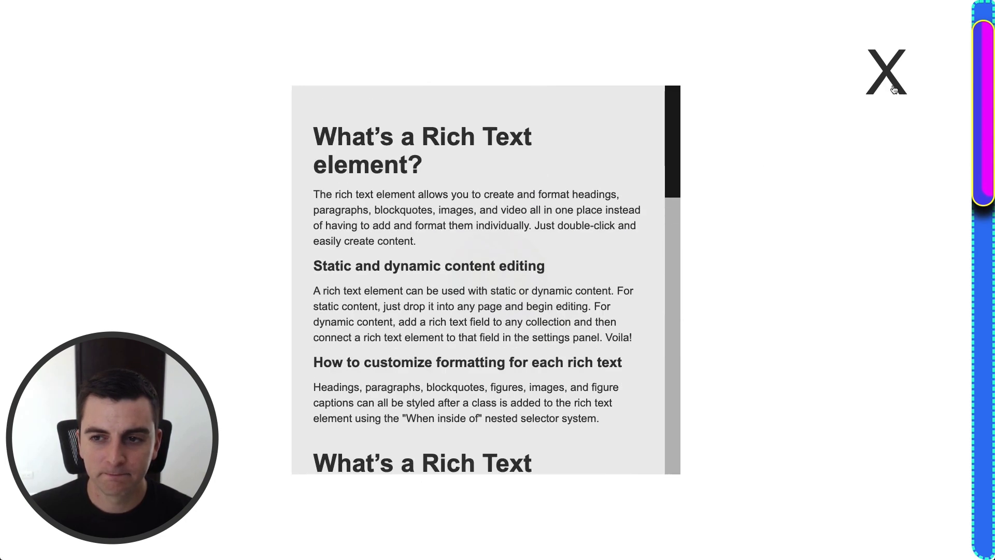